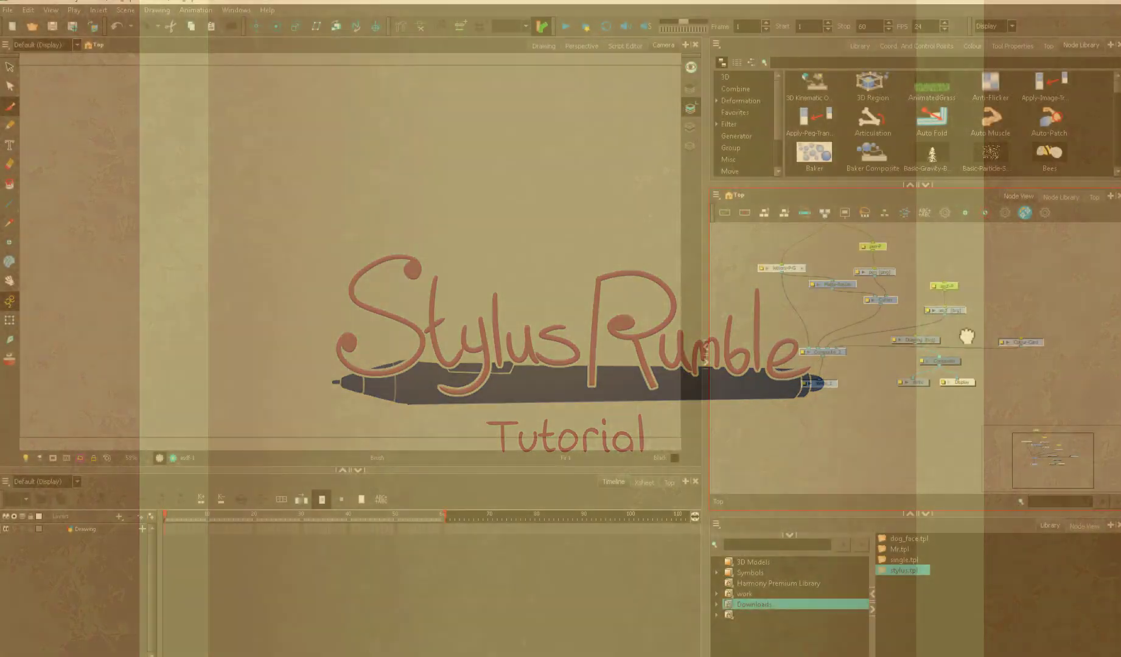
Connect the logo network's composite to the main scene composite and extend the scene's end to frame 130
mouse_move(952, 342)
mouse_down()
mouse_move(831, 409)
mouse_move(878, 328)
mouse_up()
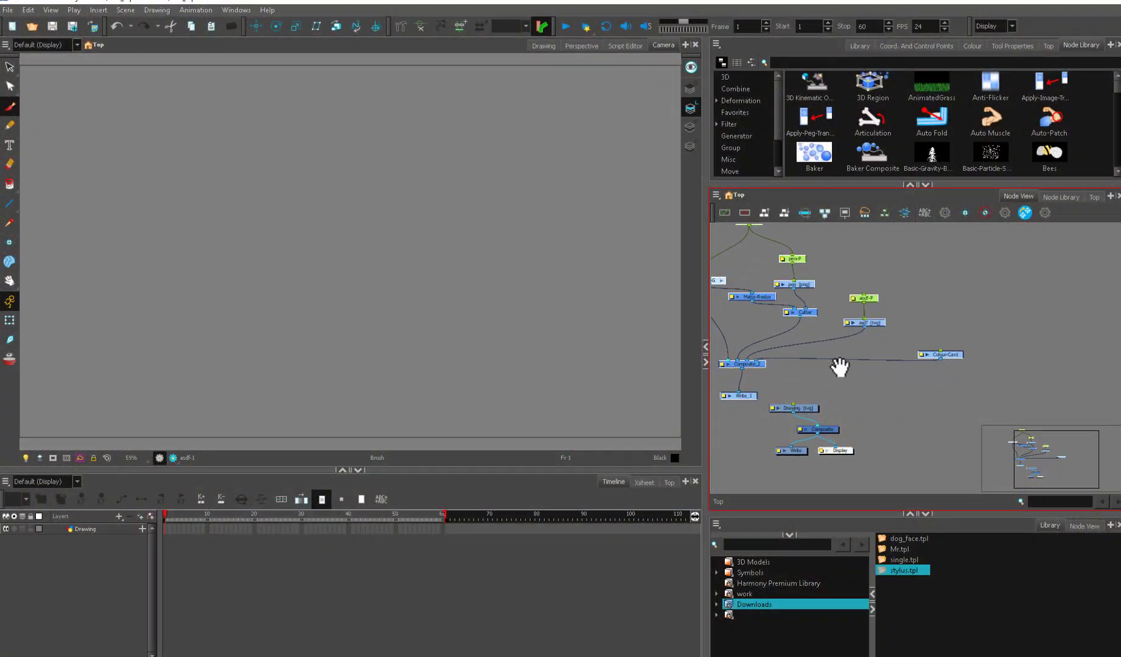
drag(821, 406, 842, 405)
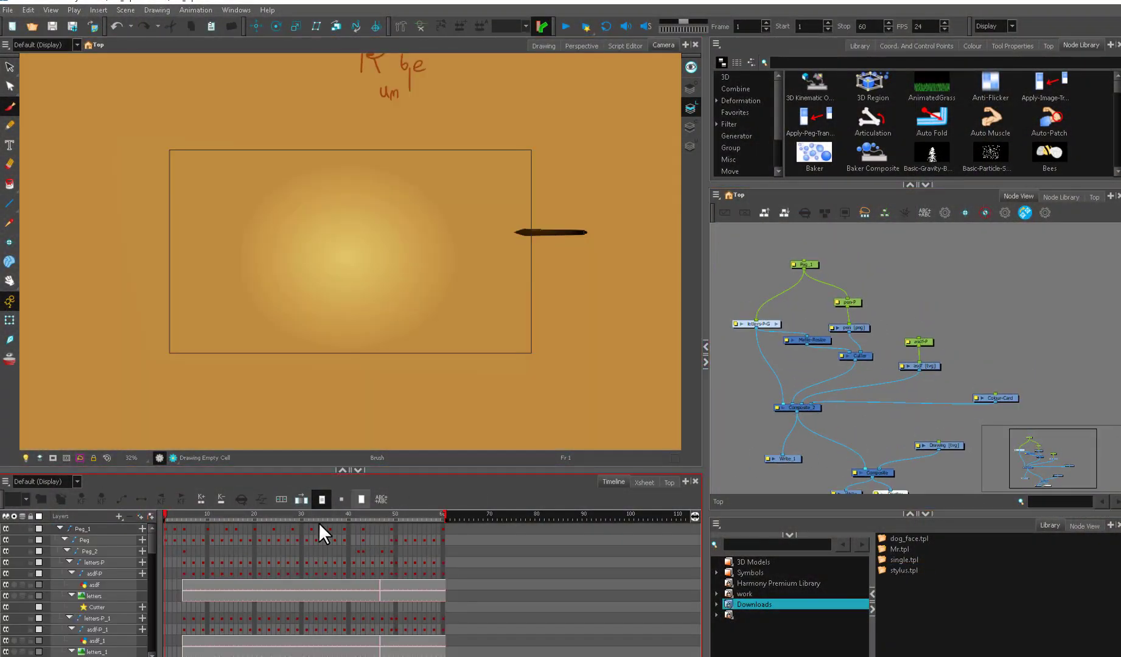
drag(175, 516, 418, 543)
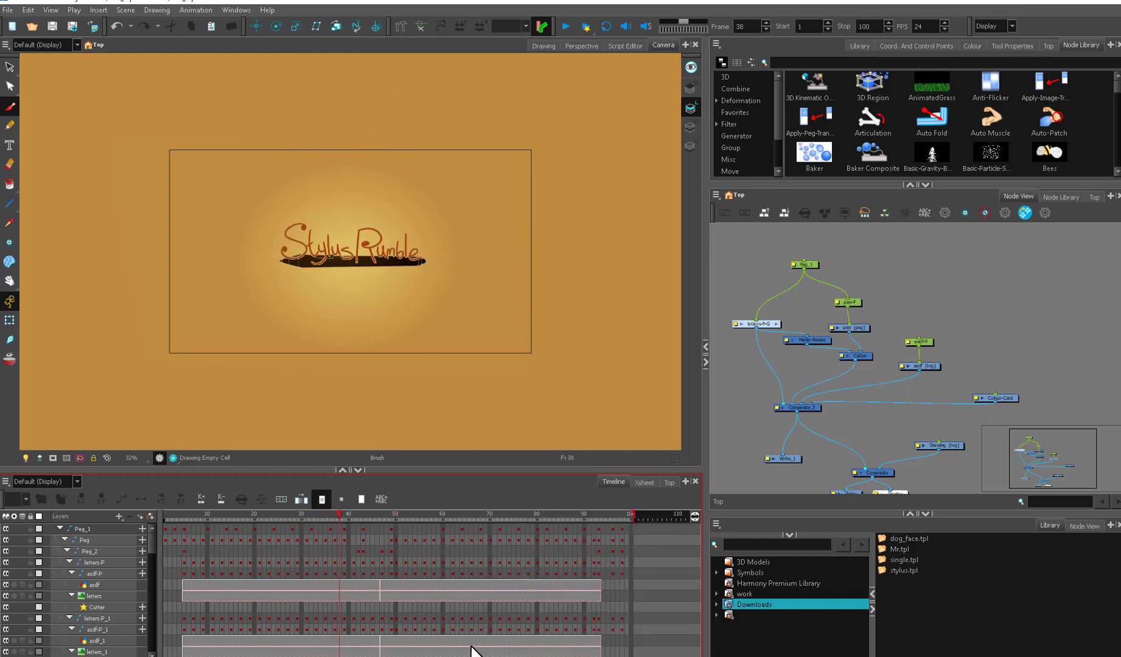
drag(462, 654, 474, 656)
drag(617, 517, 714, 522)
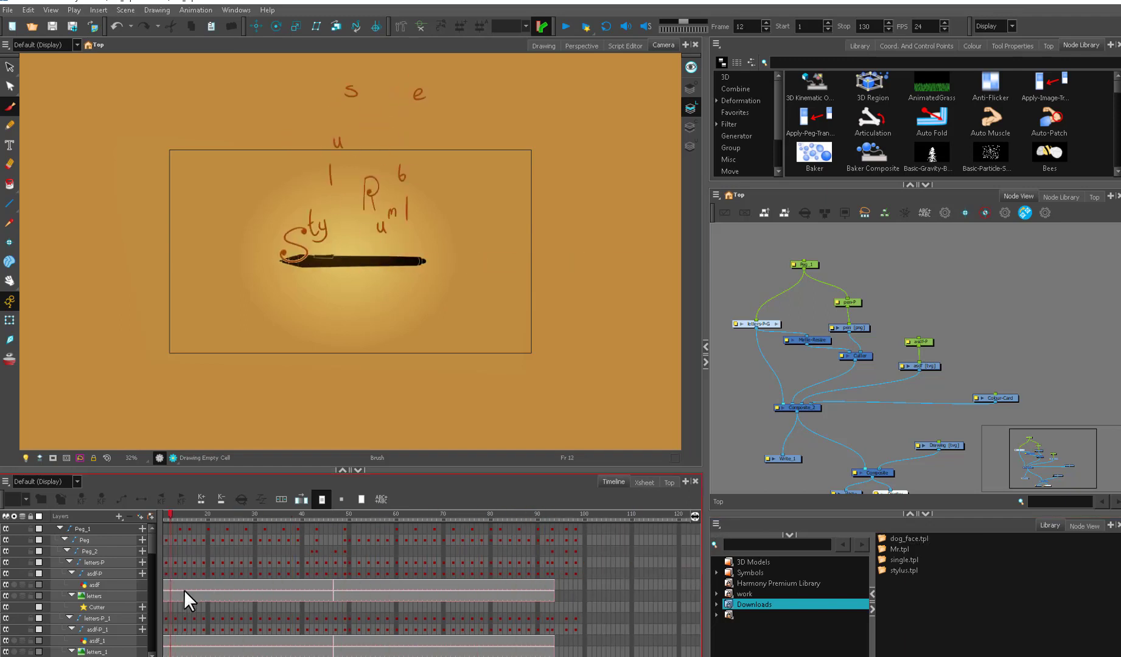
Scrub through the logo animation on the timeline to review how the letters fall onto the stylus
drag(457, 656, 426, 656)
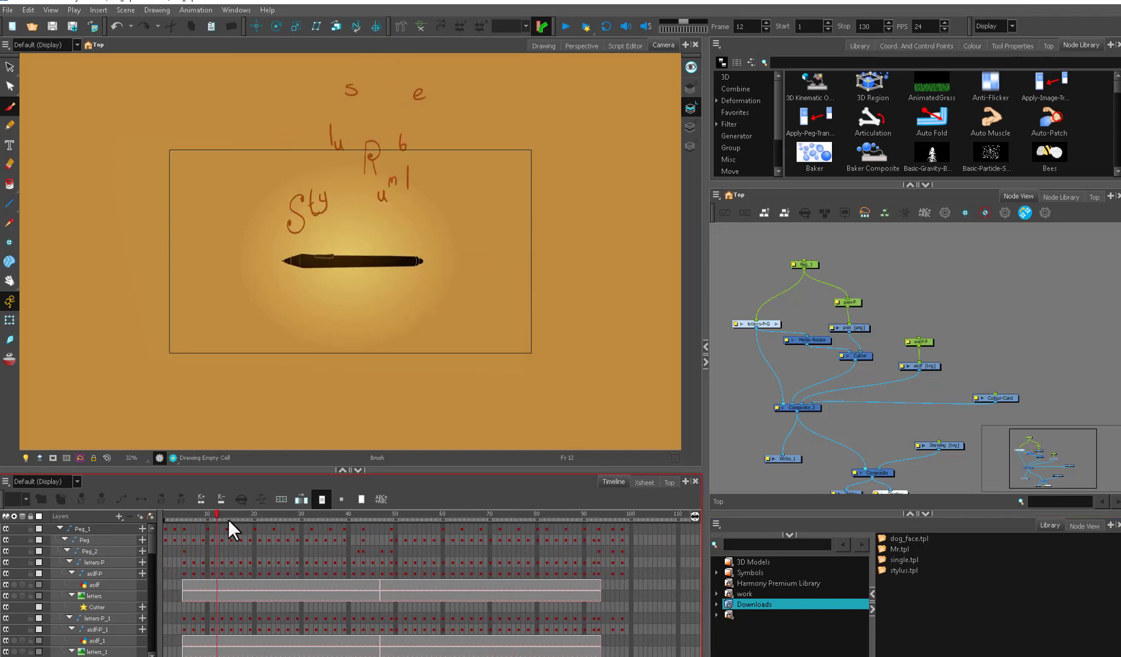
drag(232, 517, 334, 517)
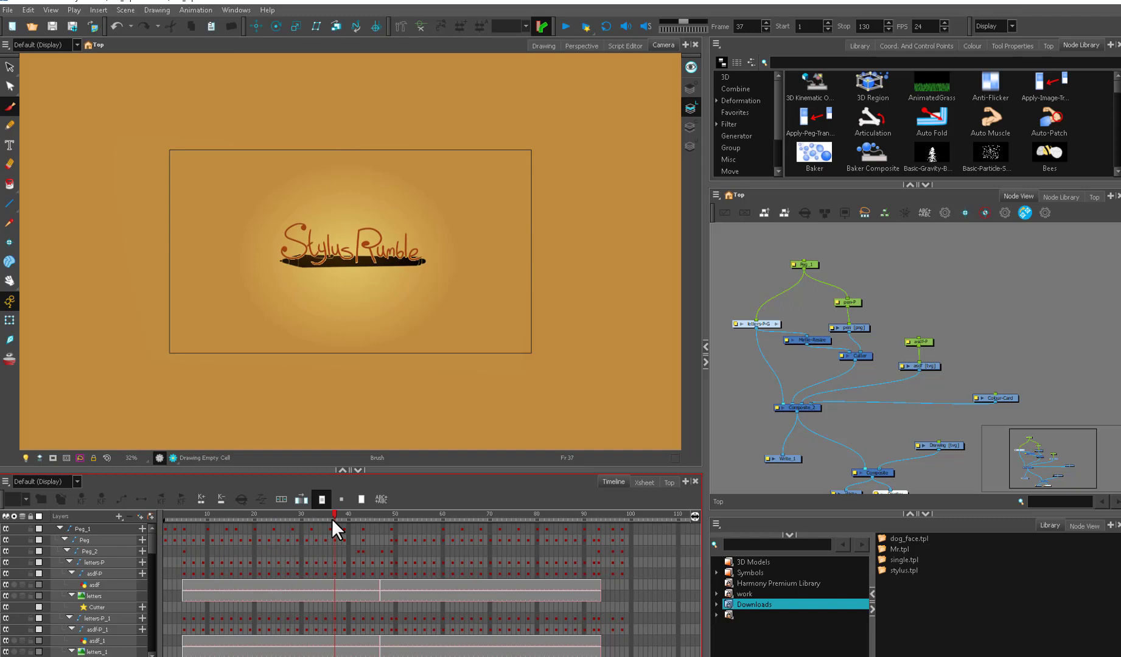
drag(790, 461, 787, 463)
click(755, 475)
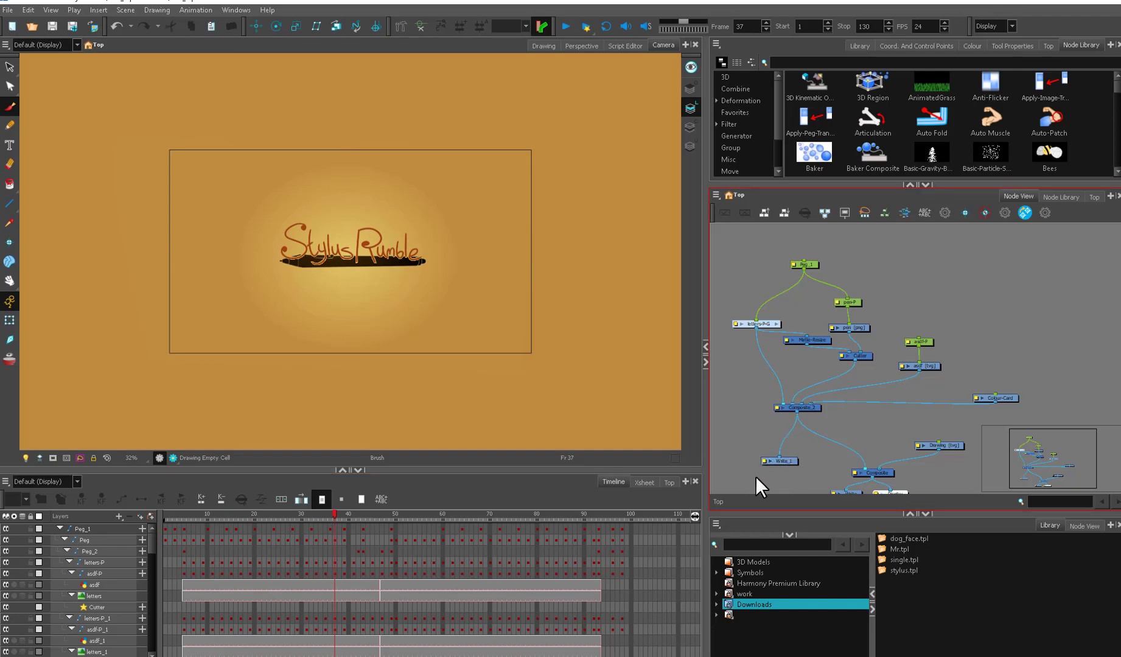
drag(334, 514, 311, 584)
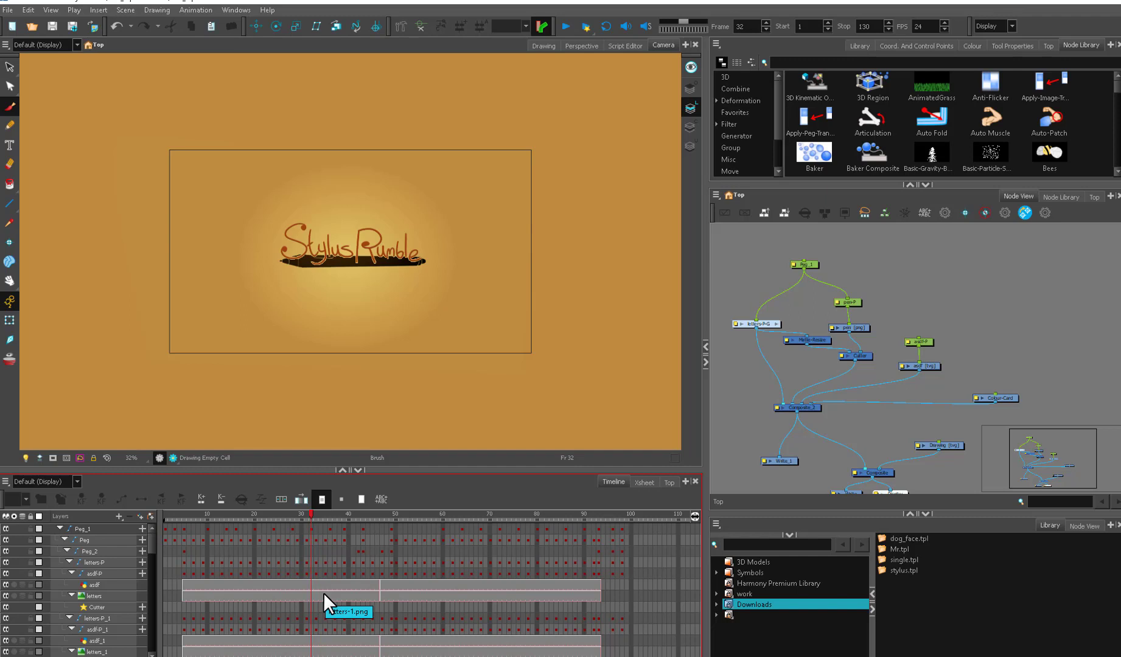
drag(325, 517, 273, 575)
Tidy the logo network by repositioning its composite, Write_1, Colour-Card and Drawing nodes, with Colour-Card beside the asdf drawing
click(923, 347)
drag(818, 408, 823, 415)
drag(778, 460, 765, 455)
drag(986, 398, 930, 338)
drag(944, 445, 937, 440)
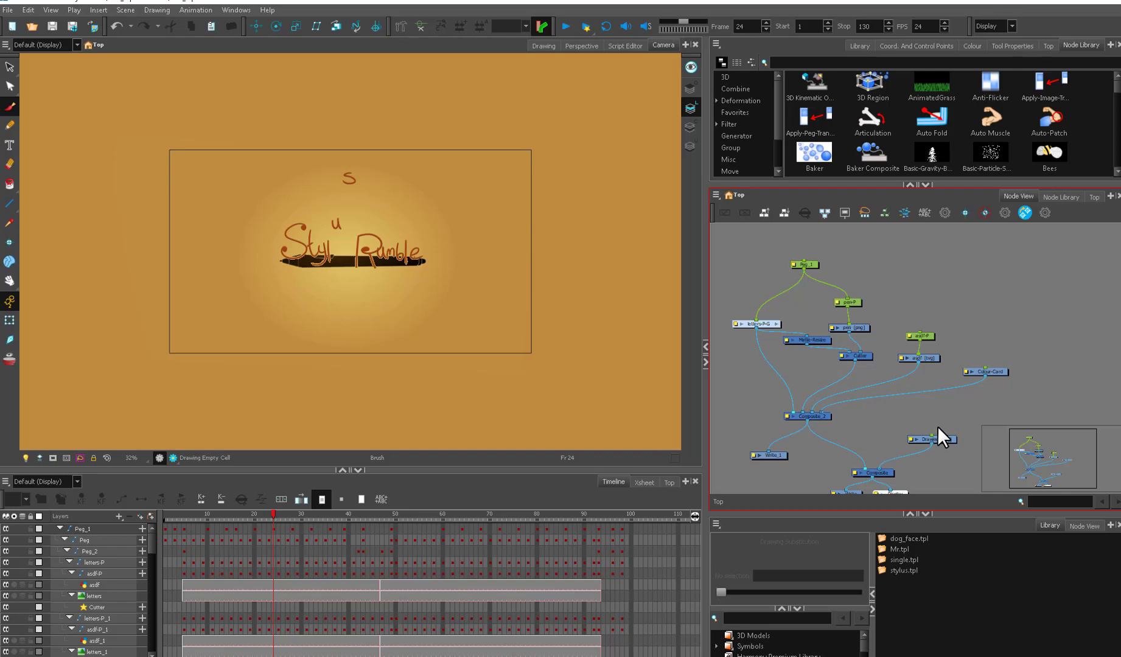
click(916, 363)
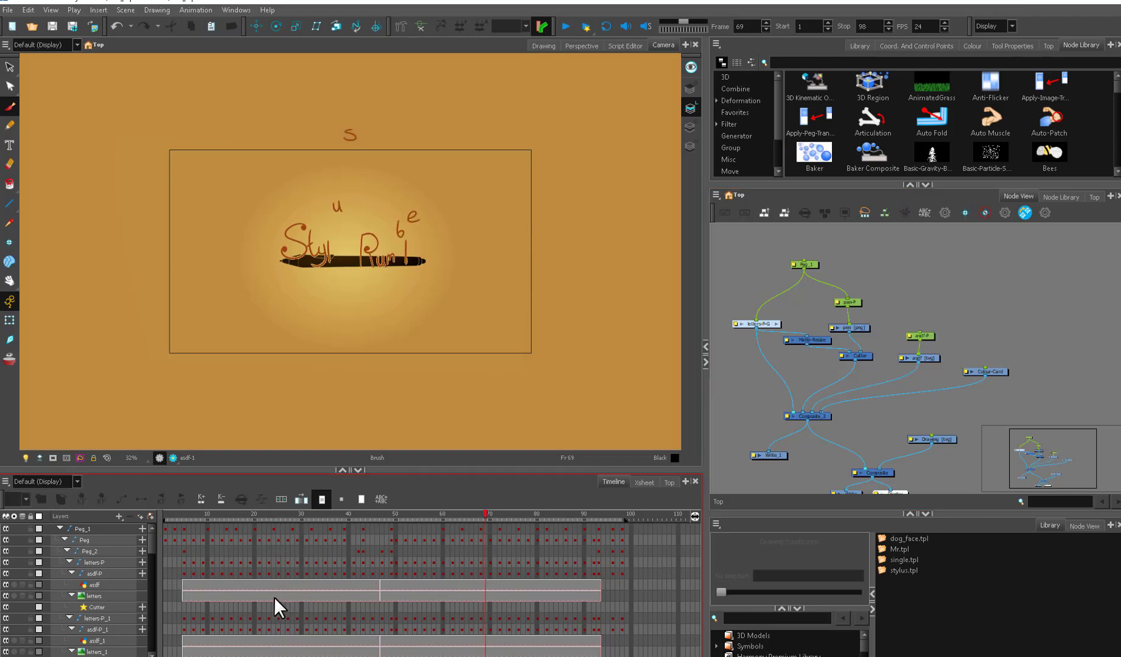
drag(229, 517, 456, 528)
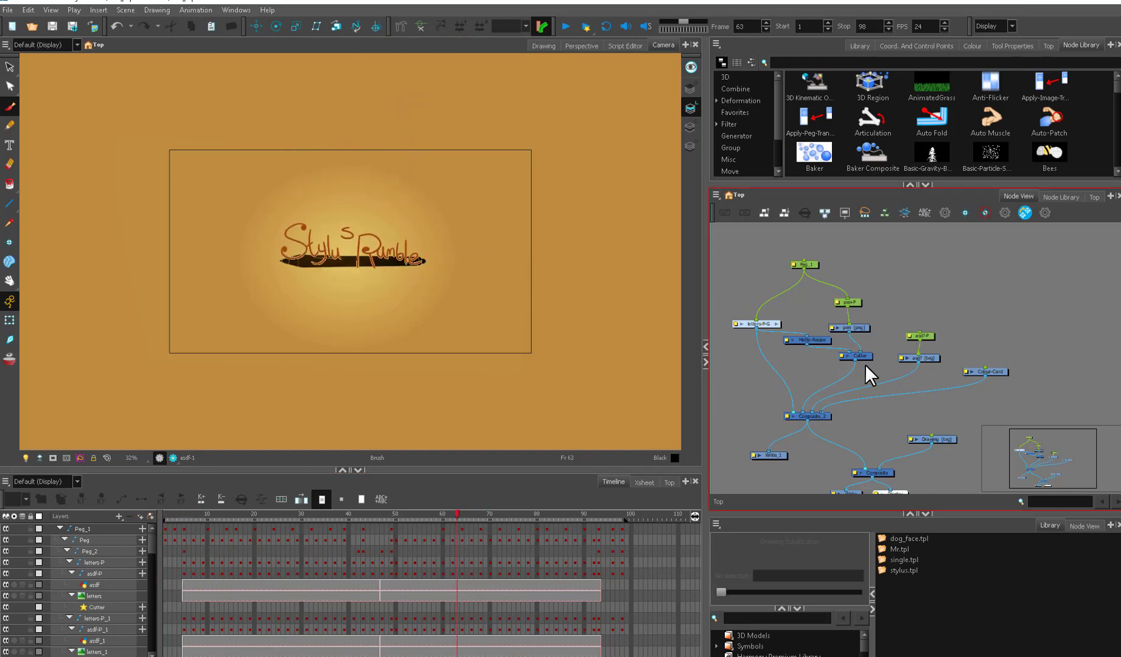
drag(986, 372, 987, 345)
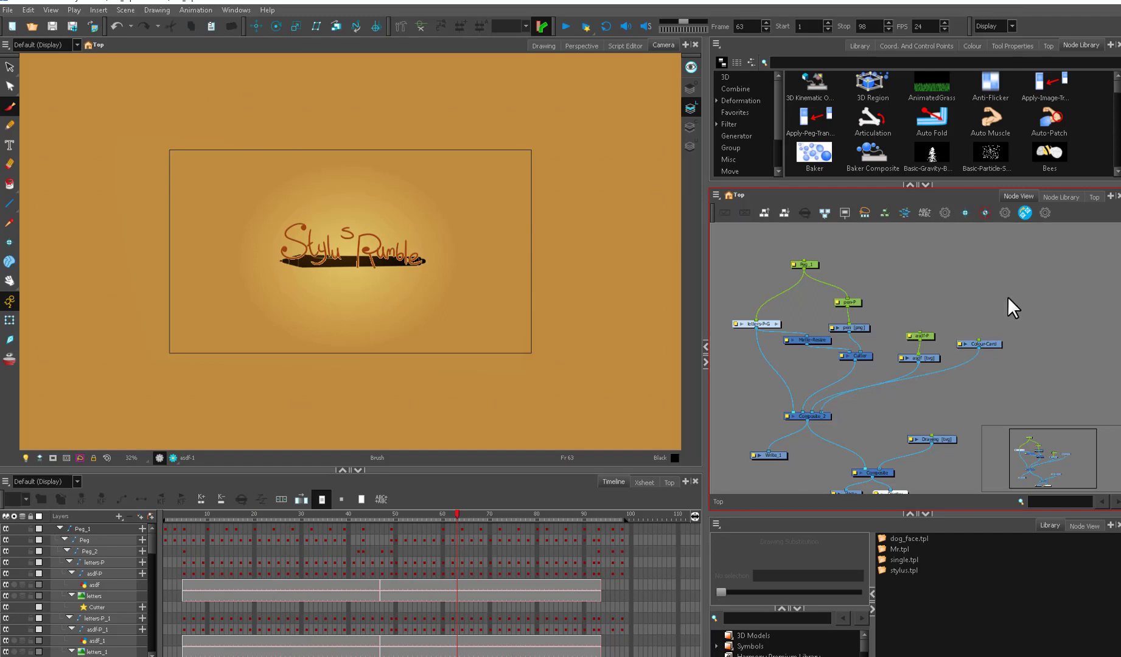
click(896, 304)
Play the logo animation in a loop from the first frame and stop it once the full title is formed
drag(196, 517, 164, 521)
click(566, 26)
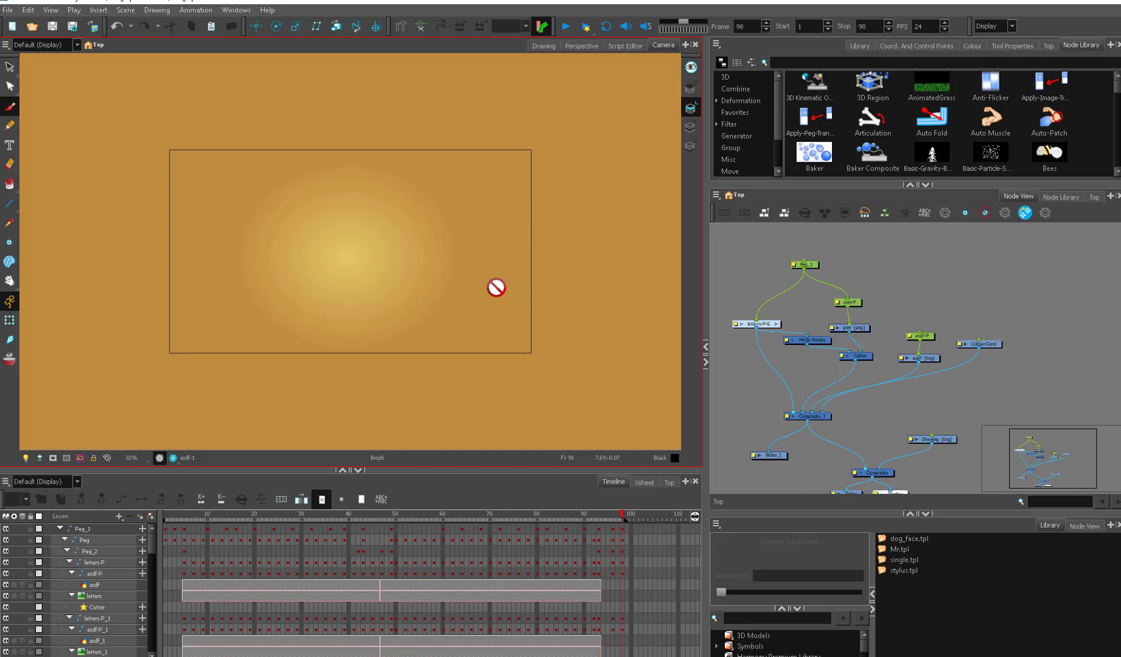
click(564, 28)
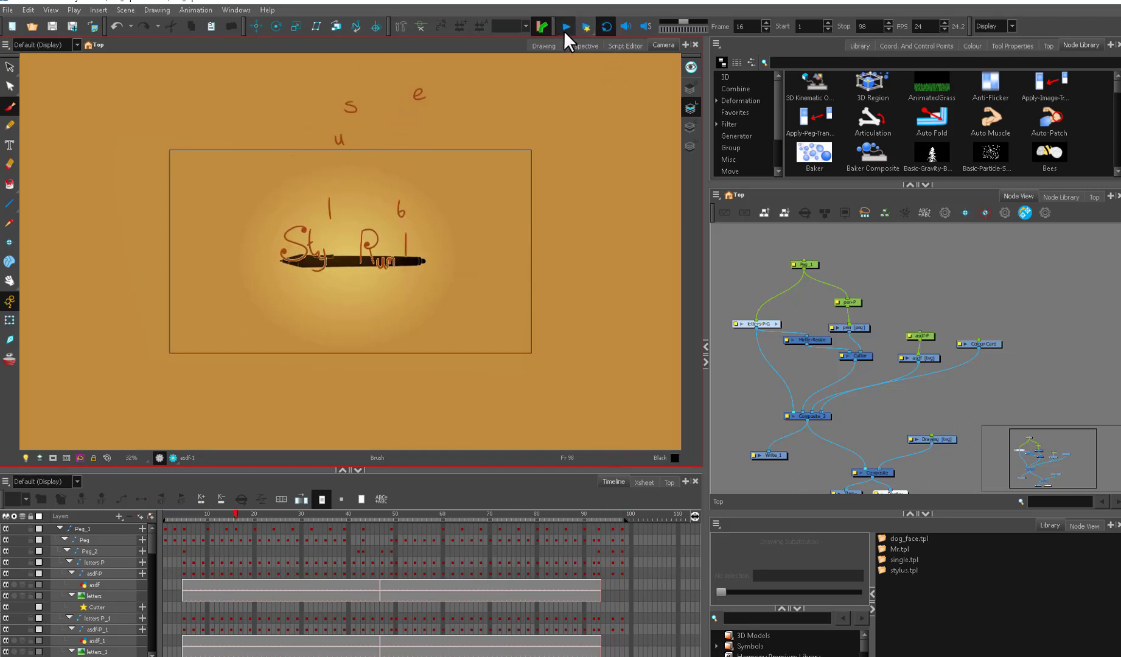
click(564, 28)
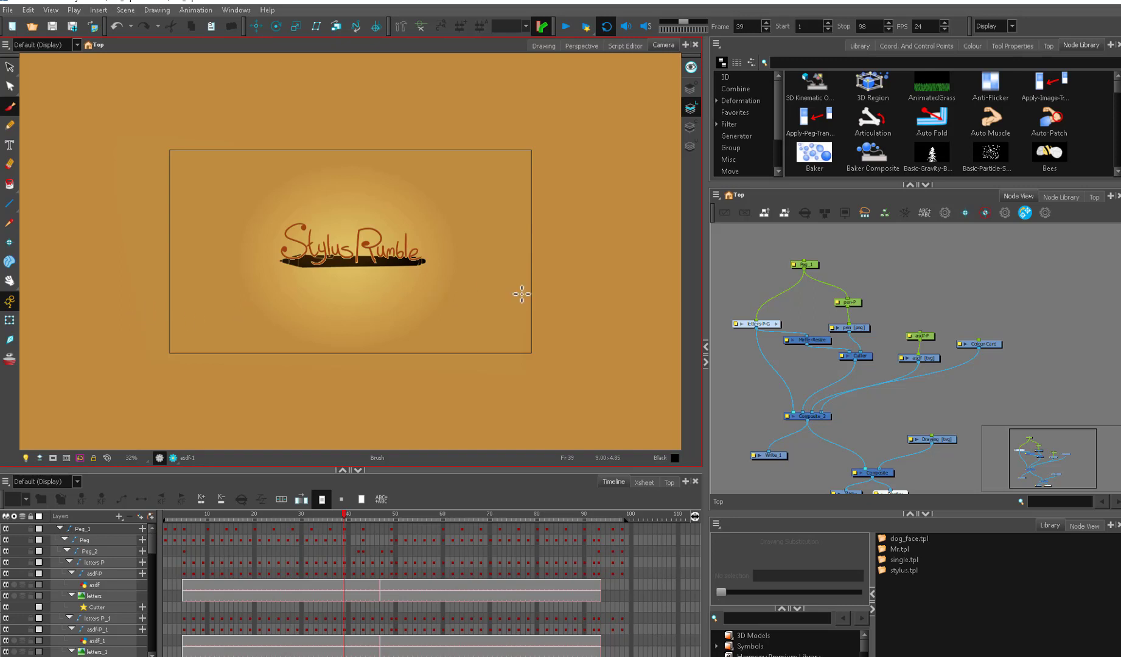
Select the logo's nodes including Colour-Card and move them together, away from the main composite
click(823, 416)
drag(856, 256, 718, 450)
shift+click(986, 344)
drag(831, 421, 832, 415)
drag(1001, 308, 926, 289)
Enlarge the Node View and move the main composite with its drawing, write and display nodes further down from the logo network
drag(858, 186, 851, 133)
drag(706, 293, 672, 292)
click(771, 304)
scroll(903, 341, down, 1)
drag(918, 372, 888, 377)
drag(910, 390, 803, 472)
drag(848, 432, 836, 451)
click(904, 390)
Add the asdf.tpl template from the work library folder to the network, linked to the main composite
click(748, 607)
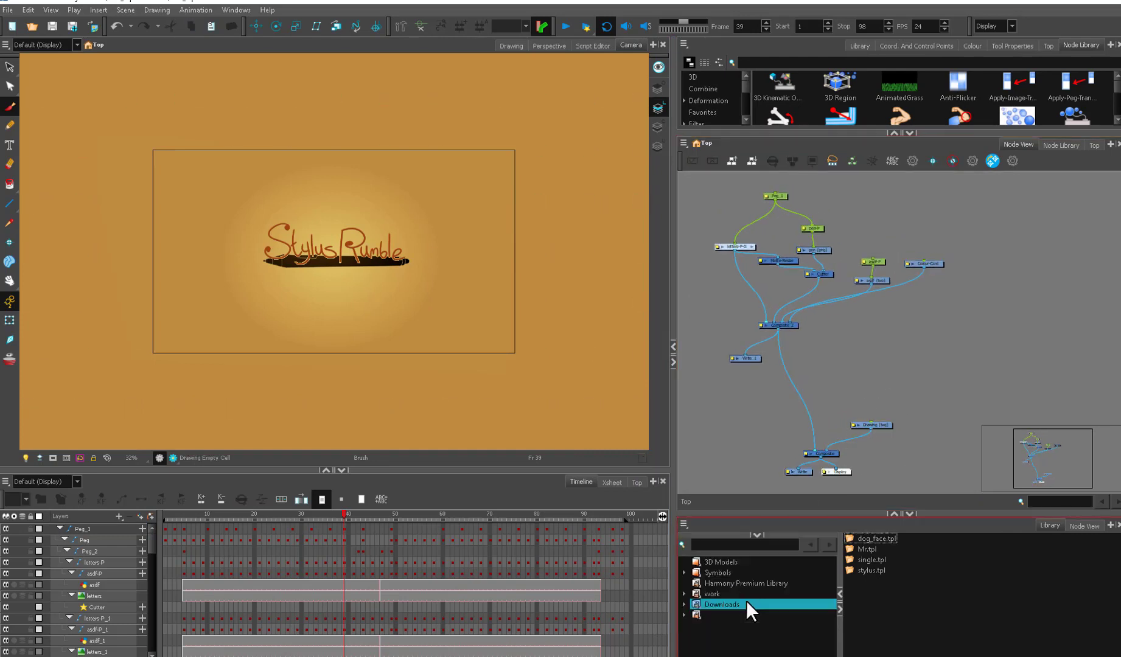
click(757, 593)
drag(870, 549, 780, 362)
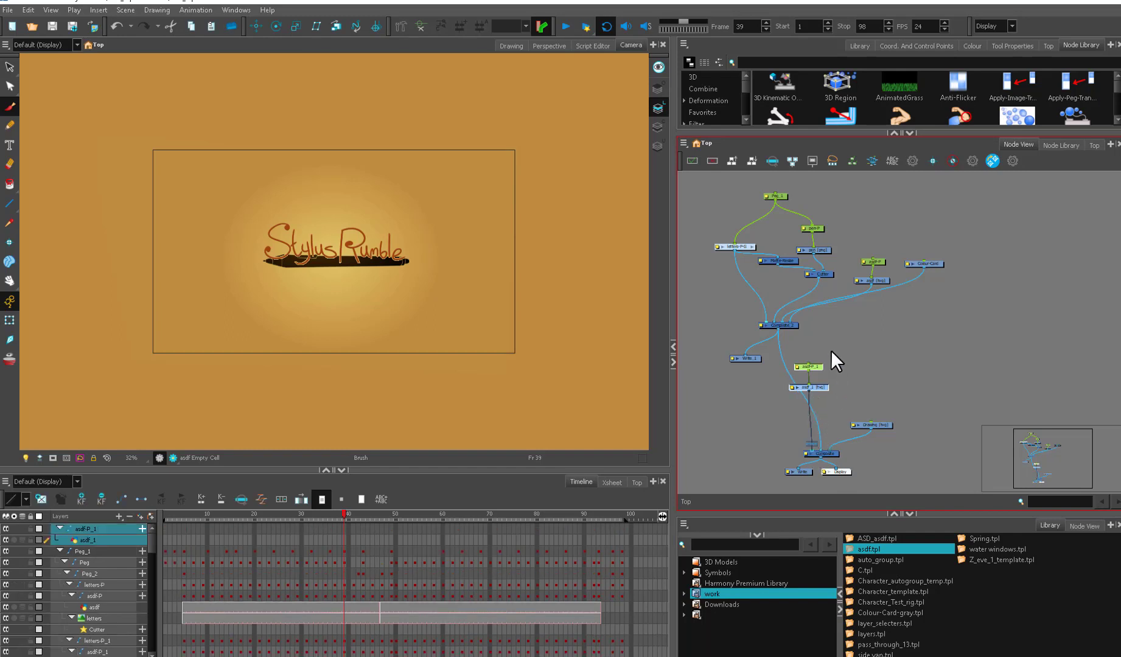
Rename the newly added drawing and peg by replacing "asdf" with "text" using the Find and Replace script
drag(864, 133, 876, 193)
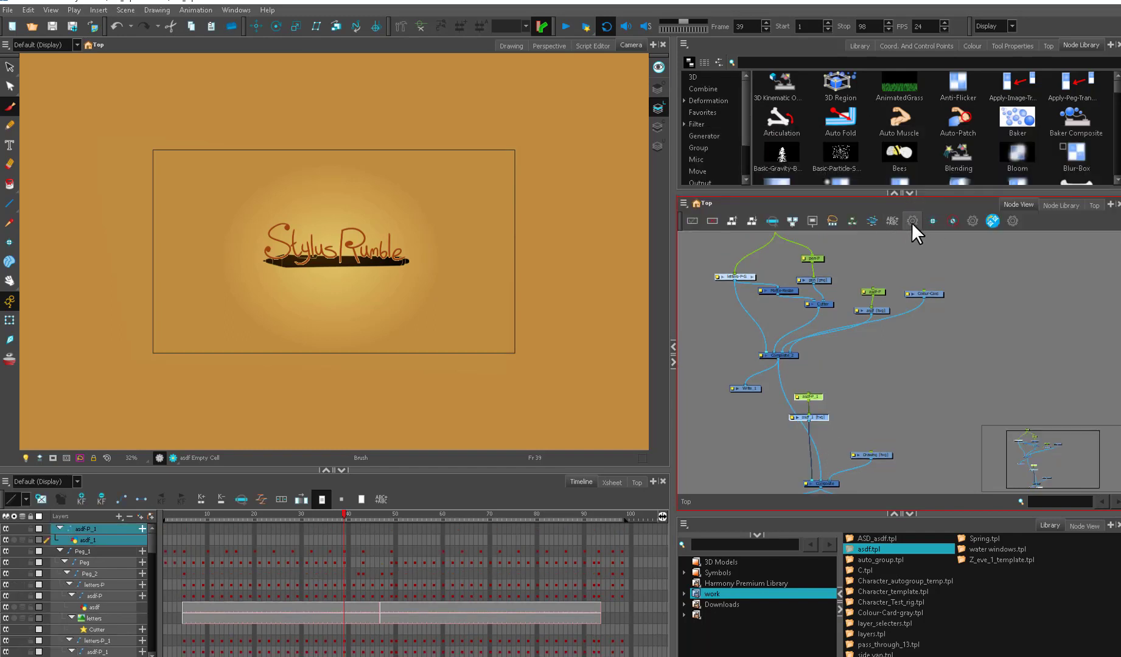
click(911, 221)
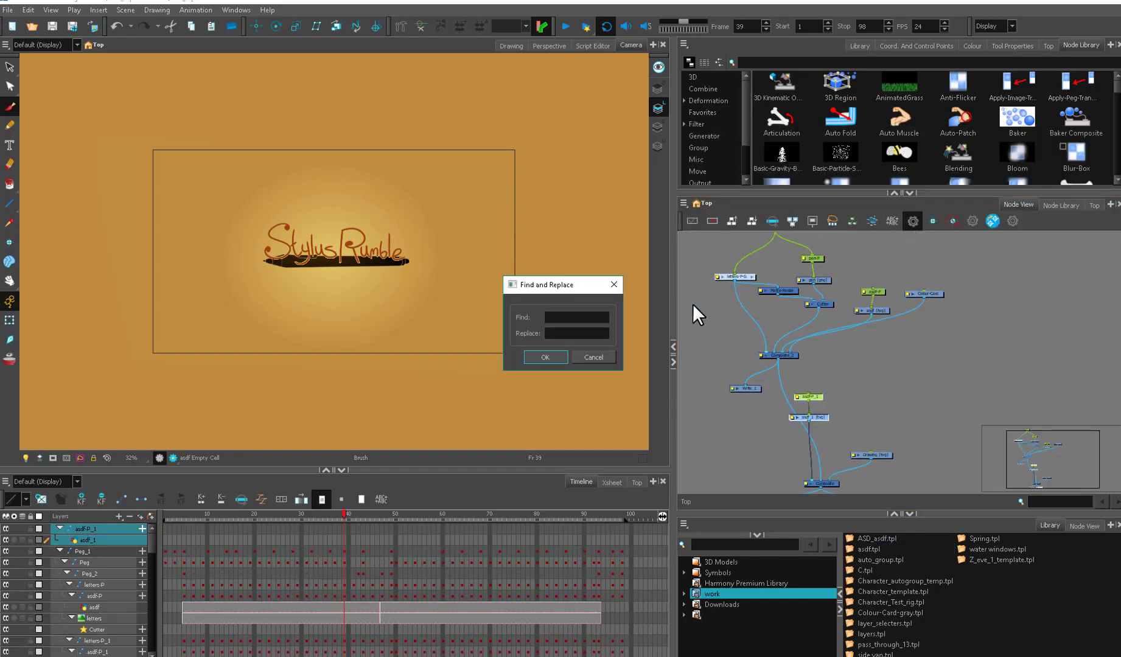
click(570, 327)
text(text)
key(Return)
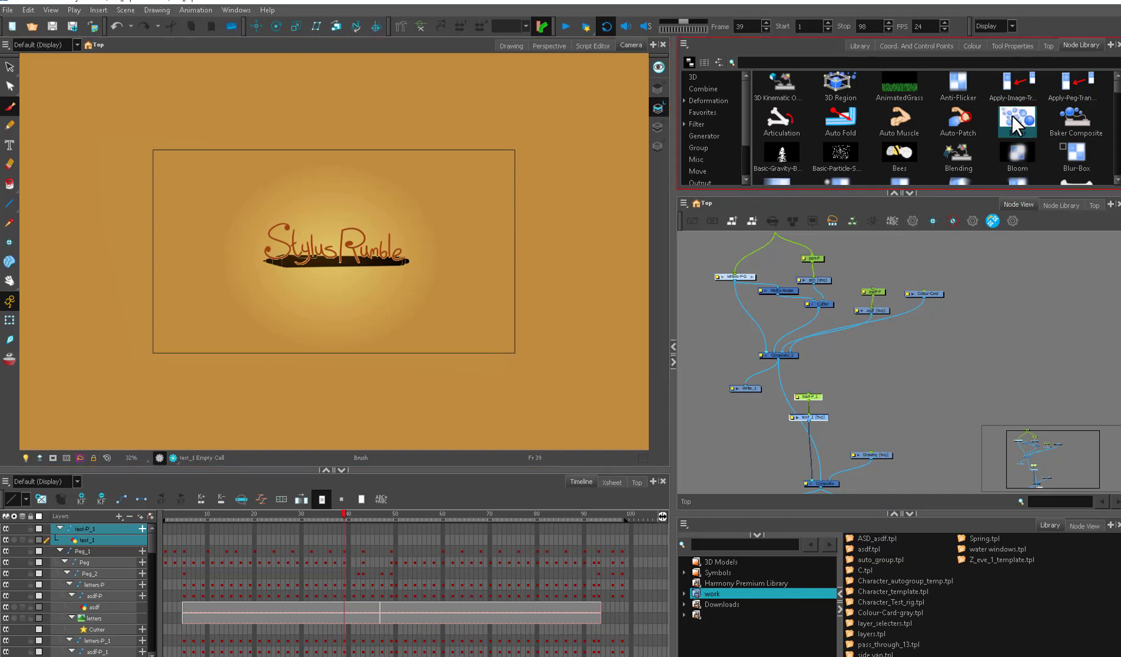
Write the text "Quick Tips" below the Stylus Rumble logo on the new text drawing
click(10, 146)
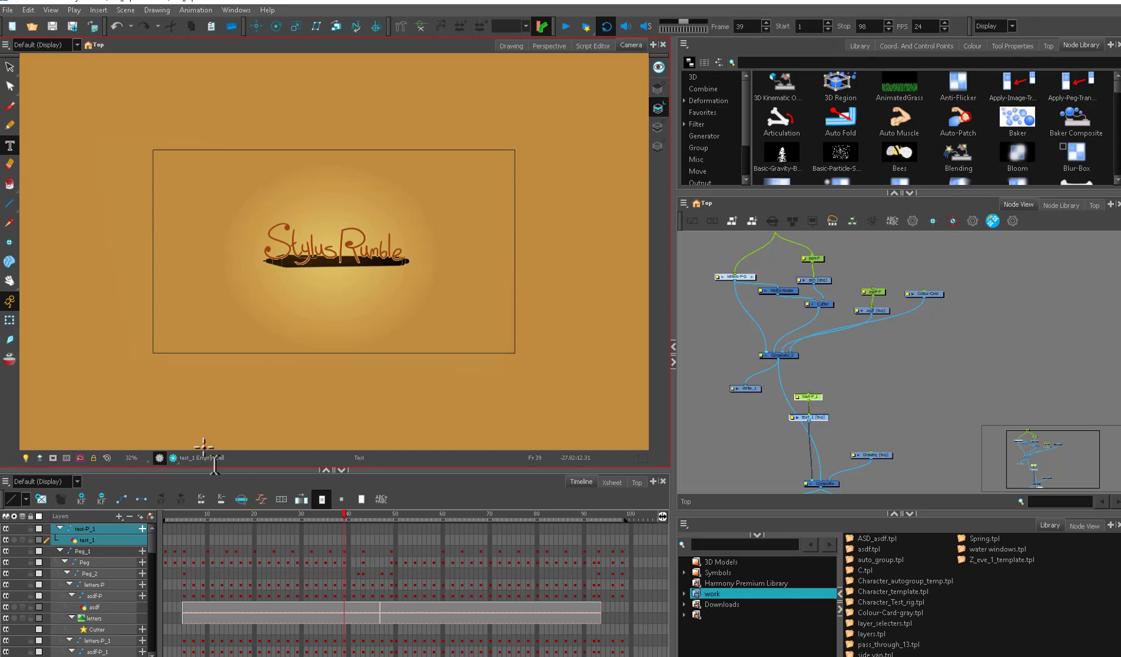
click(260, 306)
text(Quick Tips)
Scale up the "Quick Tips" text to roughly twice its size, keeping it beneath the logo
click(1028, 46)
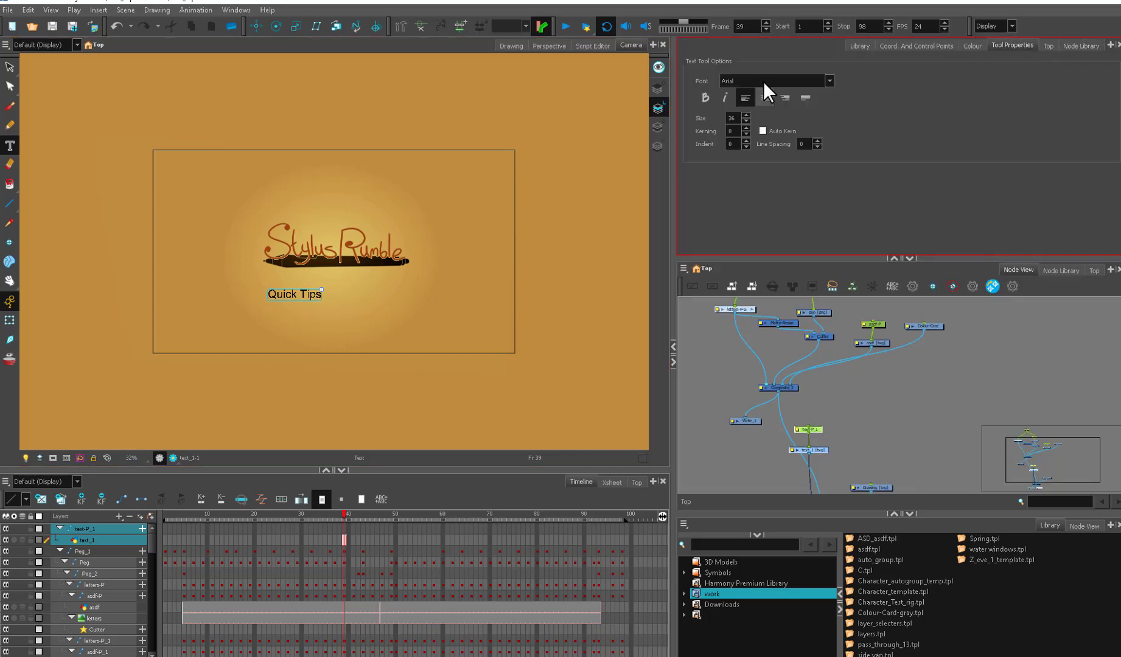
key(2)
key(2)
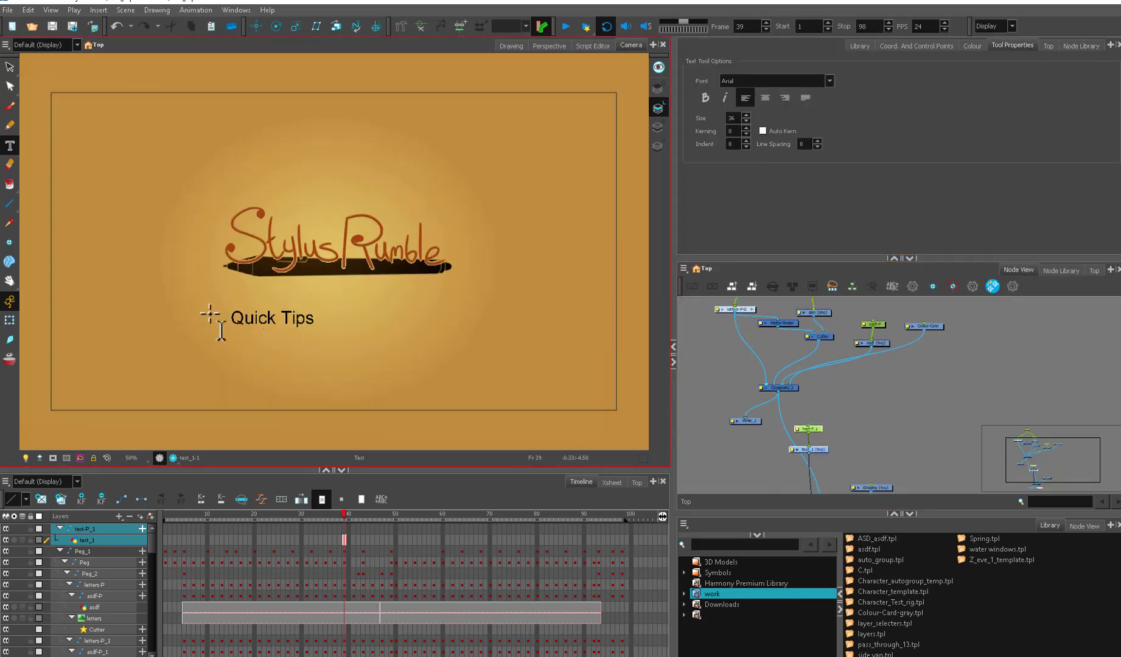
click(10, 67)
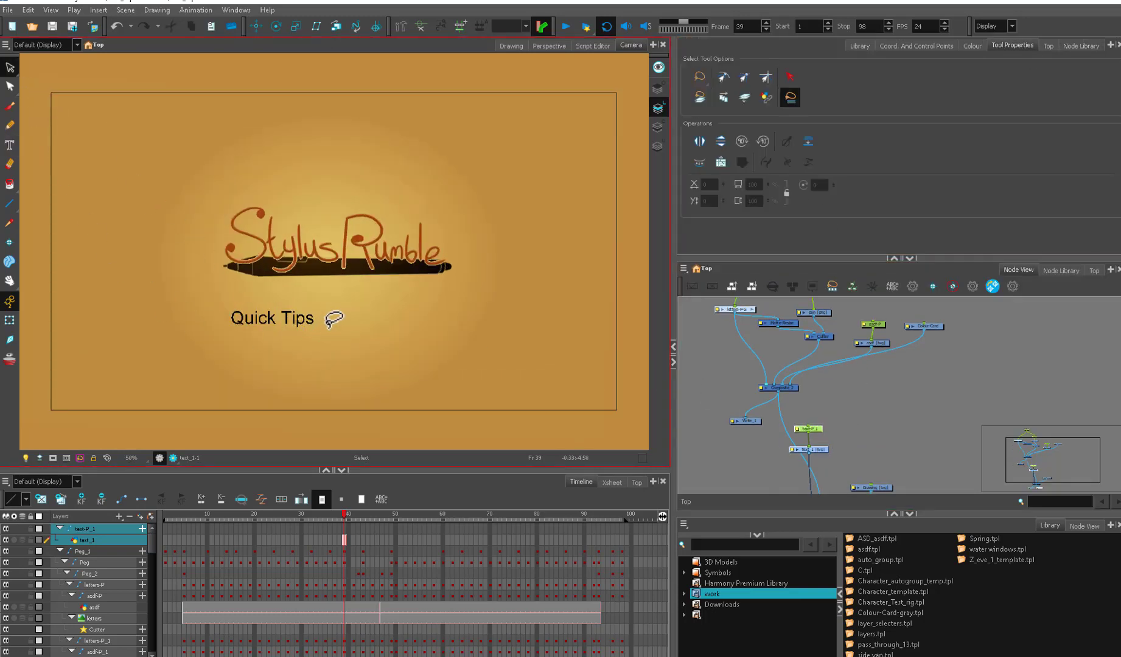
click(311, 320)
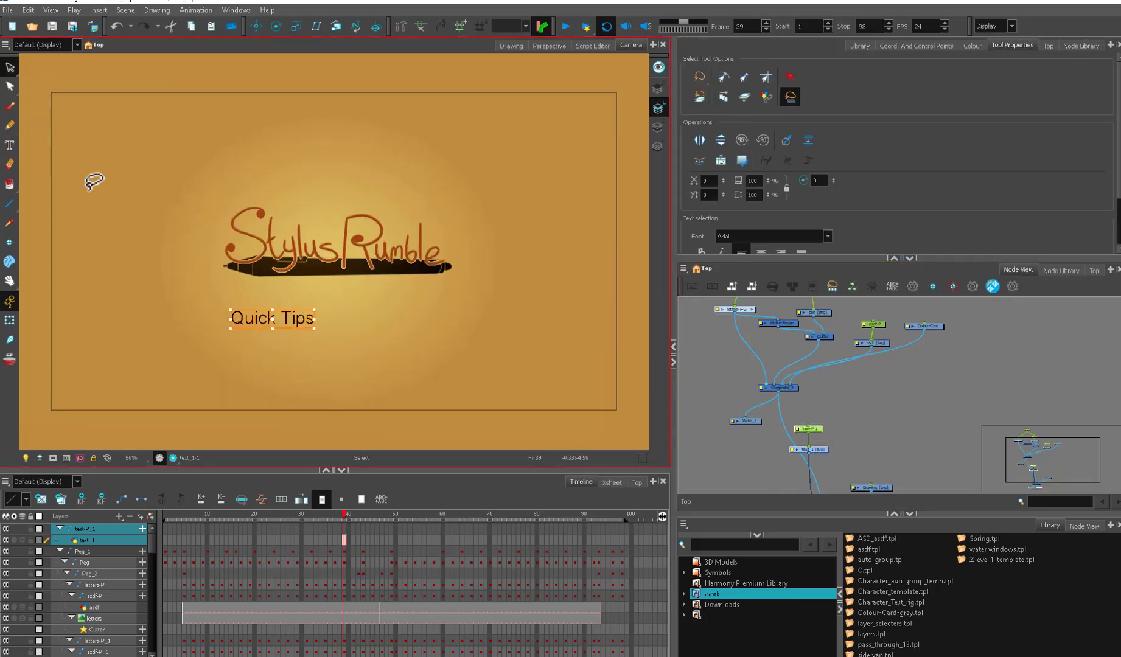
drag(314, 327, 362, 348)
Set the kerning of the whole "Quick Tips" text to 1 and turn on Auto Kern
click(12, 68)
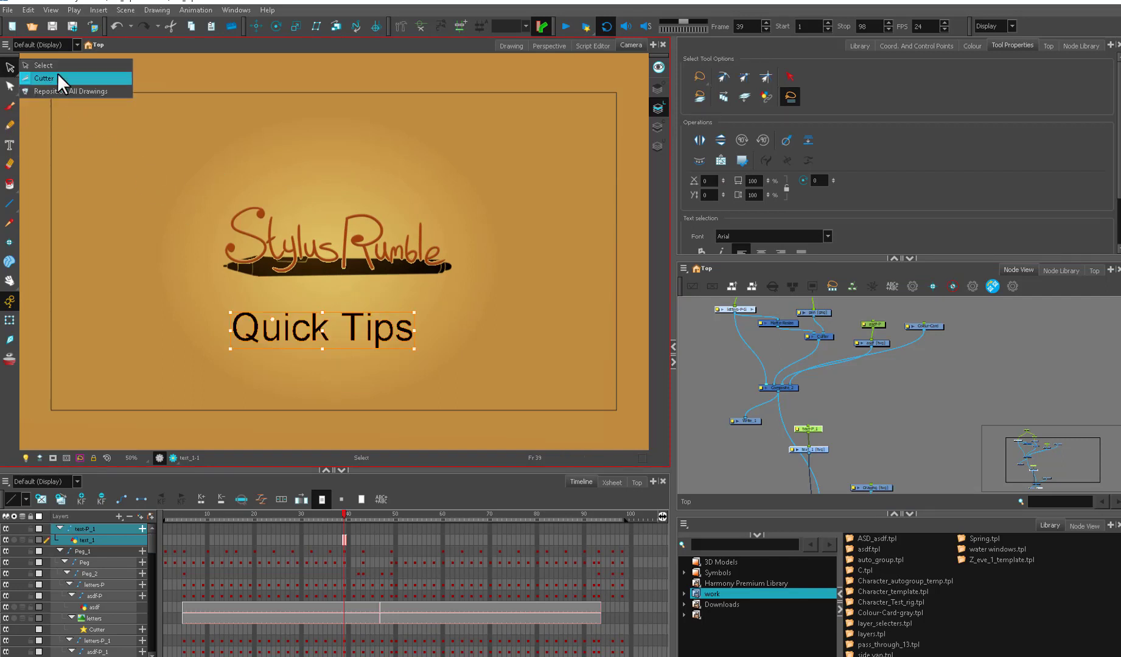
click(400, 318)
click(10, 146)
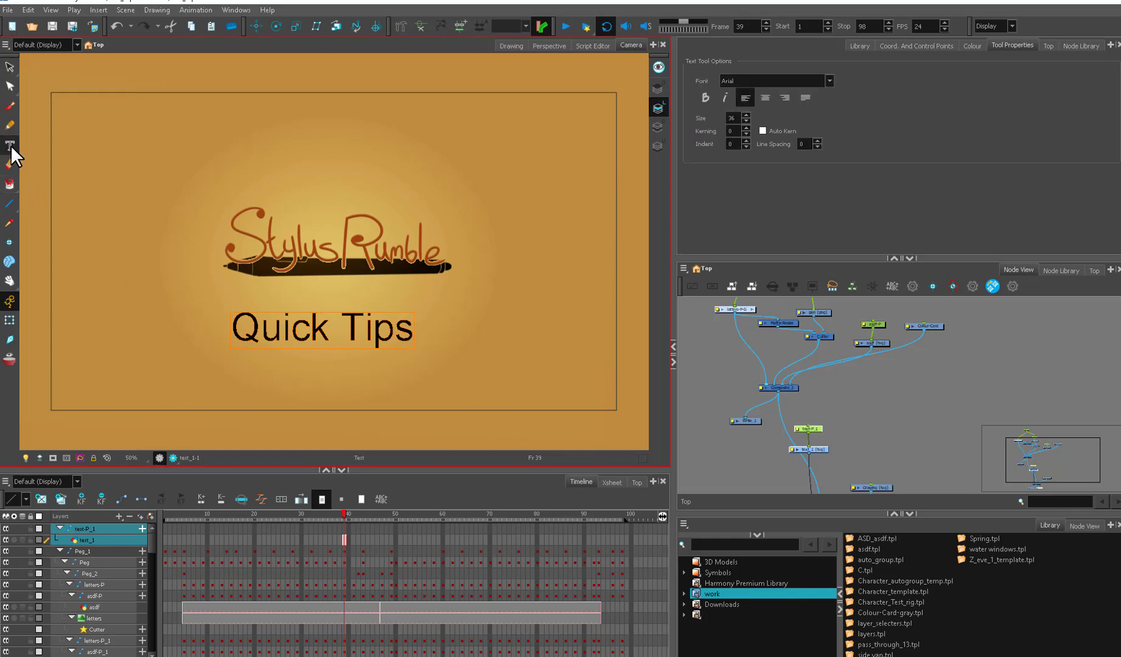
click(405, 330)
key(ctrl+a)
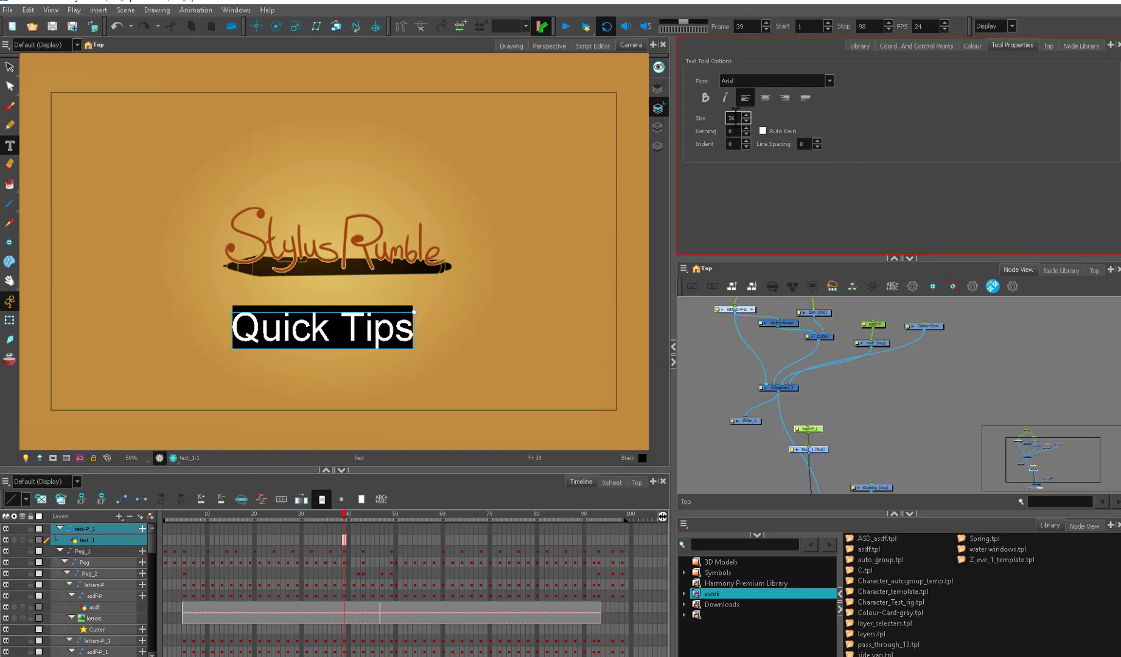
key(Tab)
drag(746, 128, 745, 147)
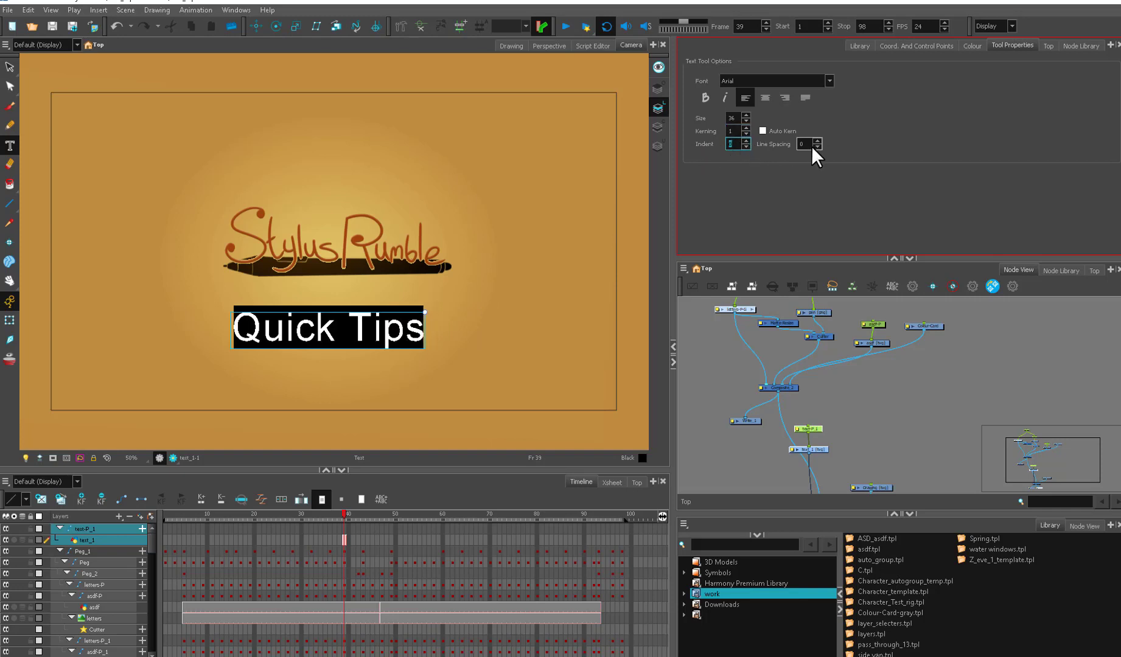
click(761, 130)
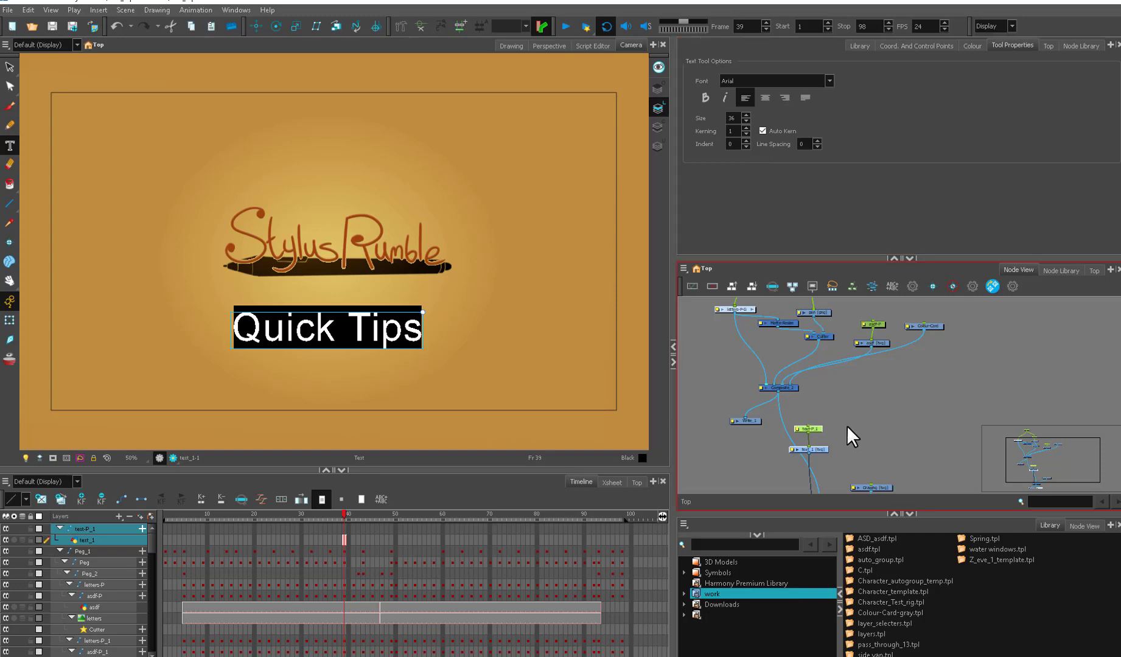
Reselect the text drawing in the node network and slightly reduce the font size of all the "Quick Tips" text
drag(848, 428, 805, 418)
click(817, 431)
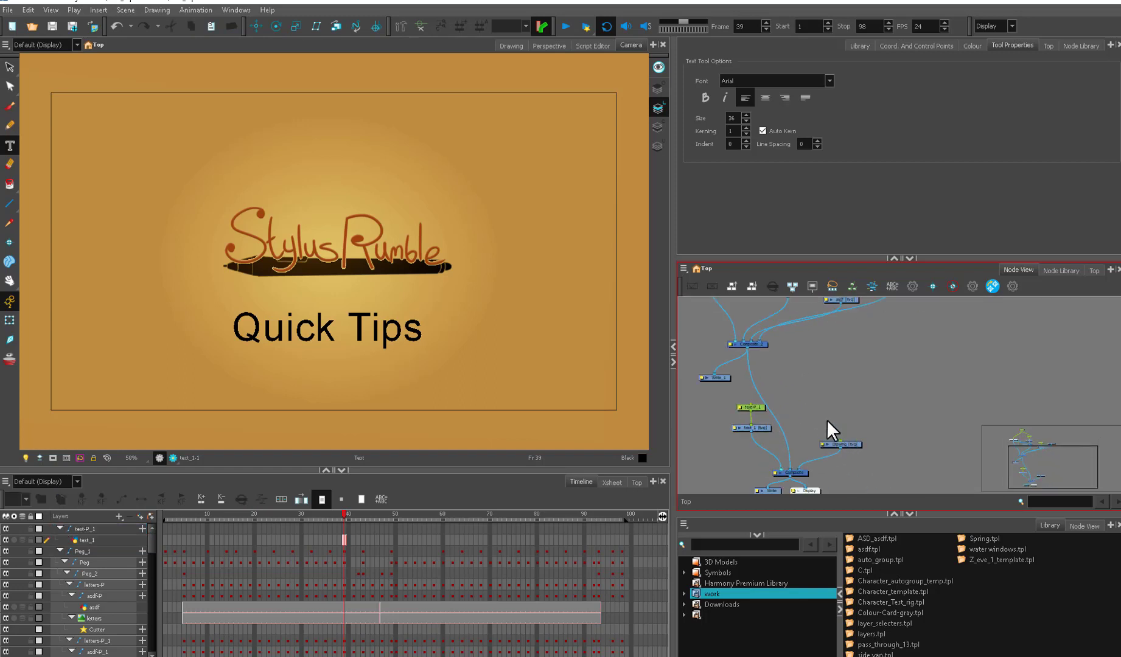
click(761, 428)
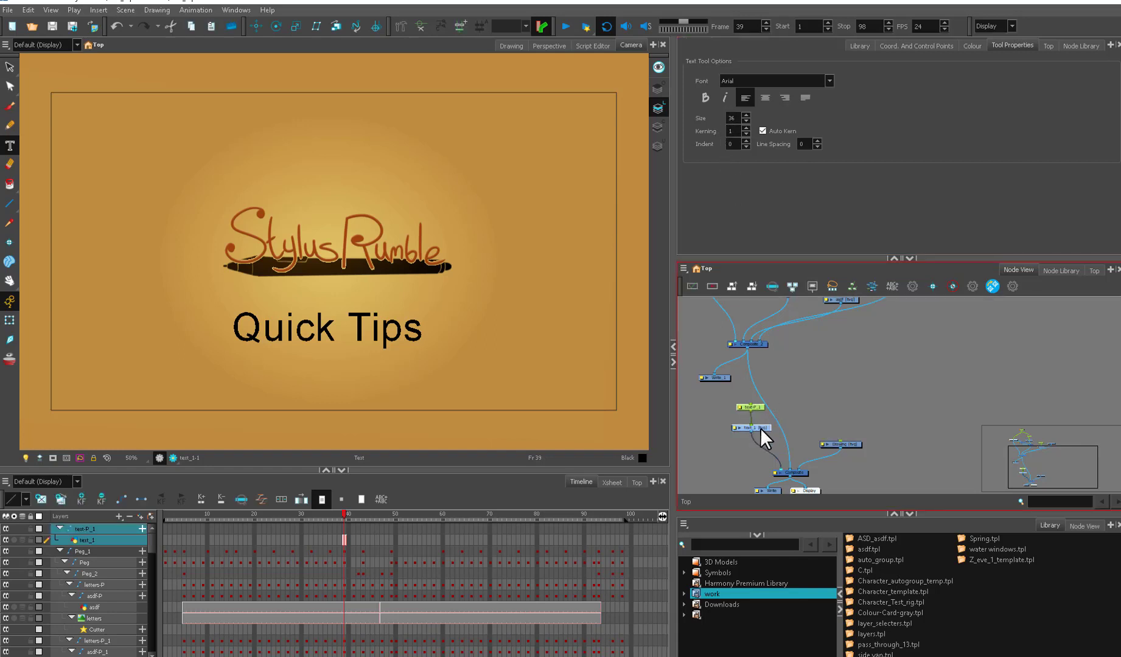
click(789, 411)
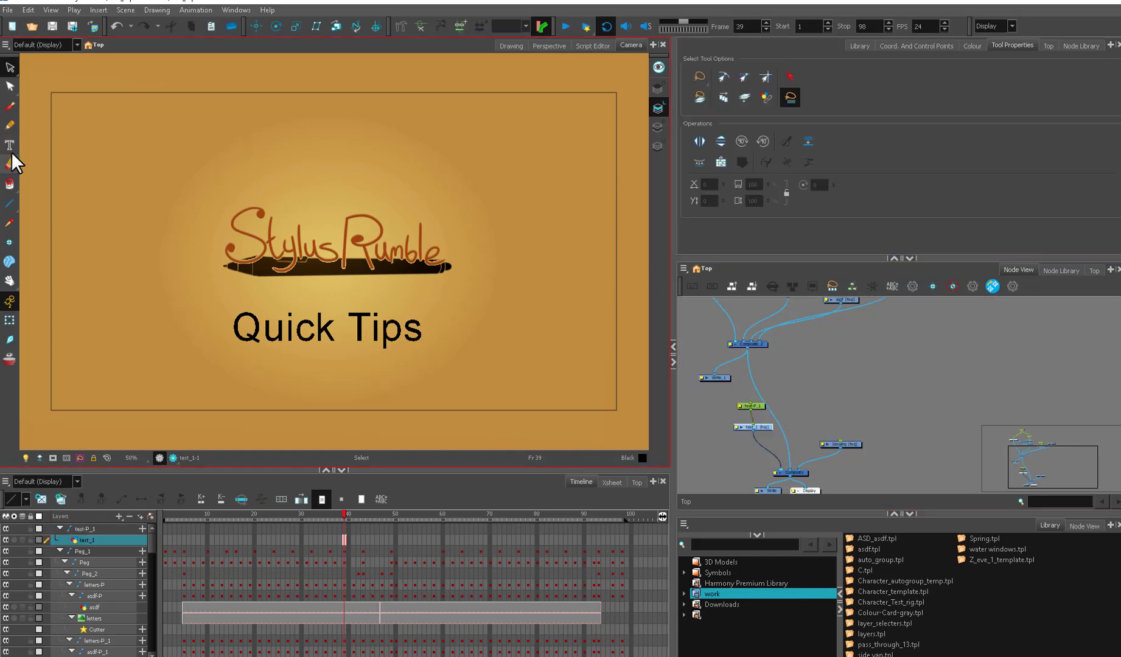
click(9, 147)
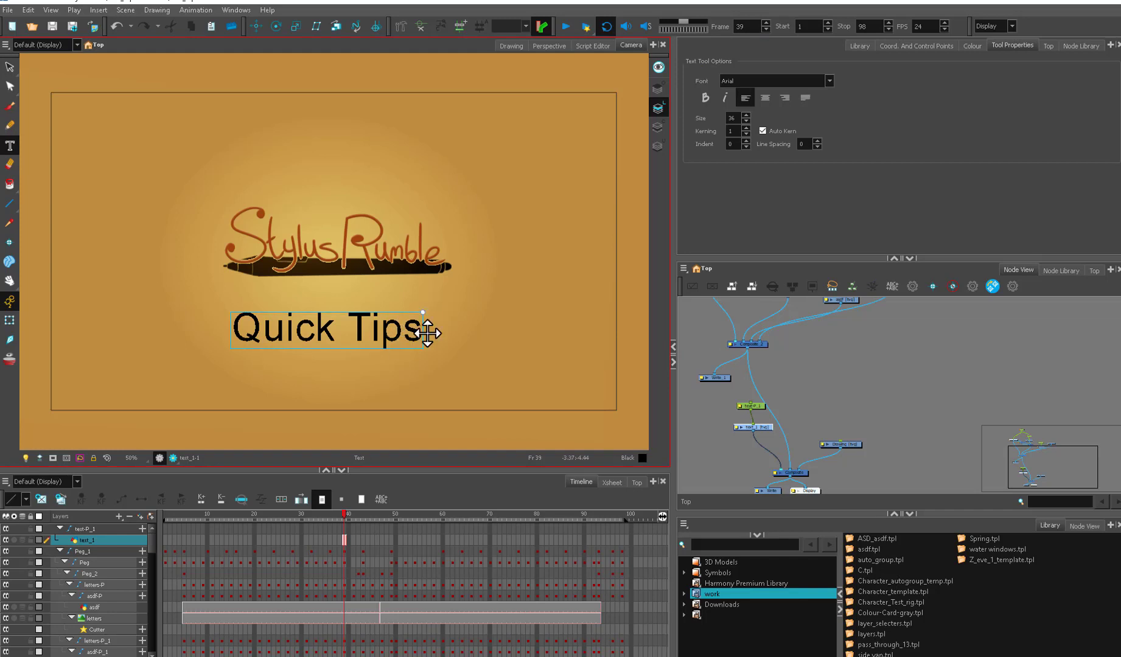
click(389, 341)
key(ctrl+a)
click(745, 120)
click(745, 120)
click(745, 121)
click(746, 121)
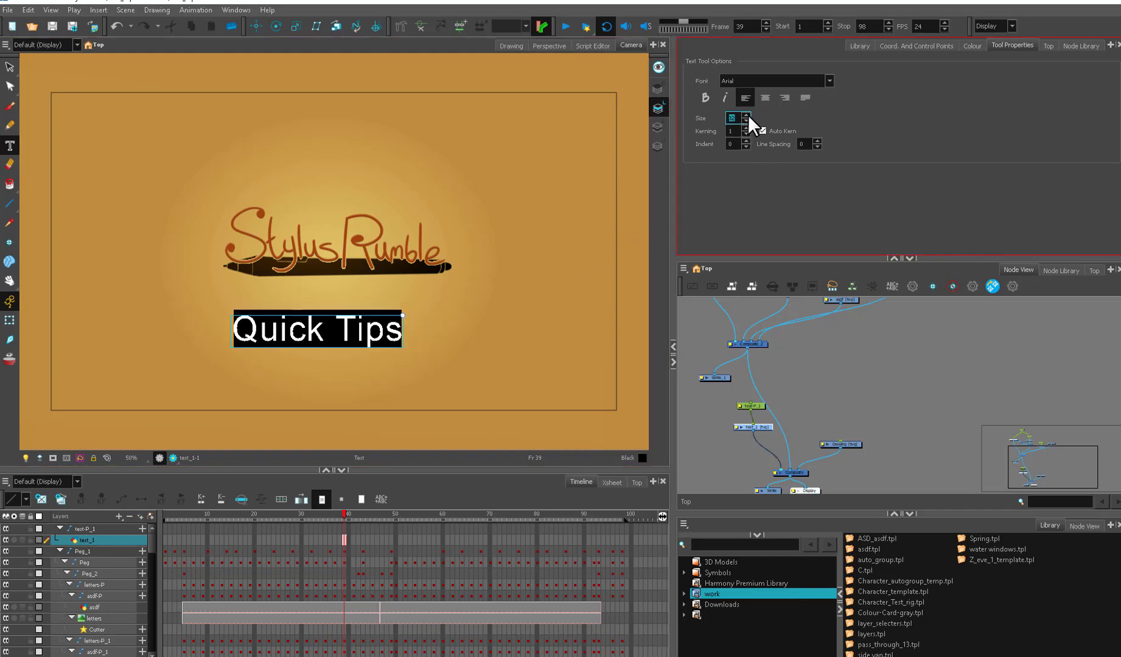
Set the size of the whole "Quick Tips" text to 36 and its font to Comic Sans MS
click(747, 114)
key(Tab)
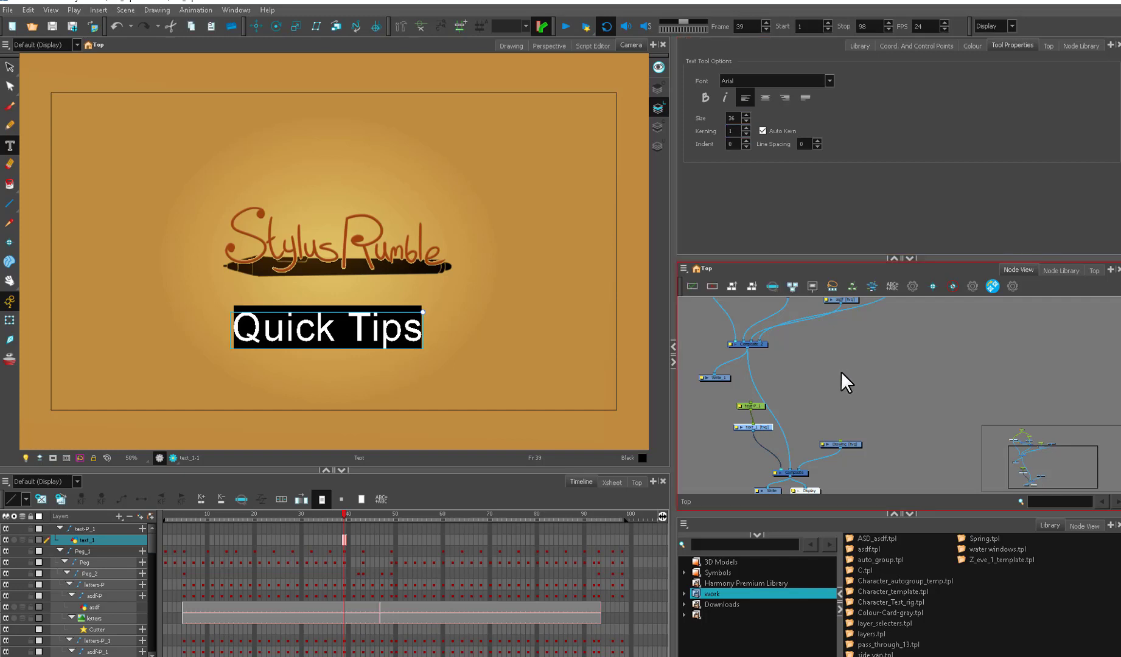
click(769, 79)
click(761, 91)
key(Down)
key(Down)
key(Down)
key(Down)
key(Down)
key(Down)
key(Down)
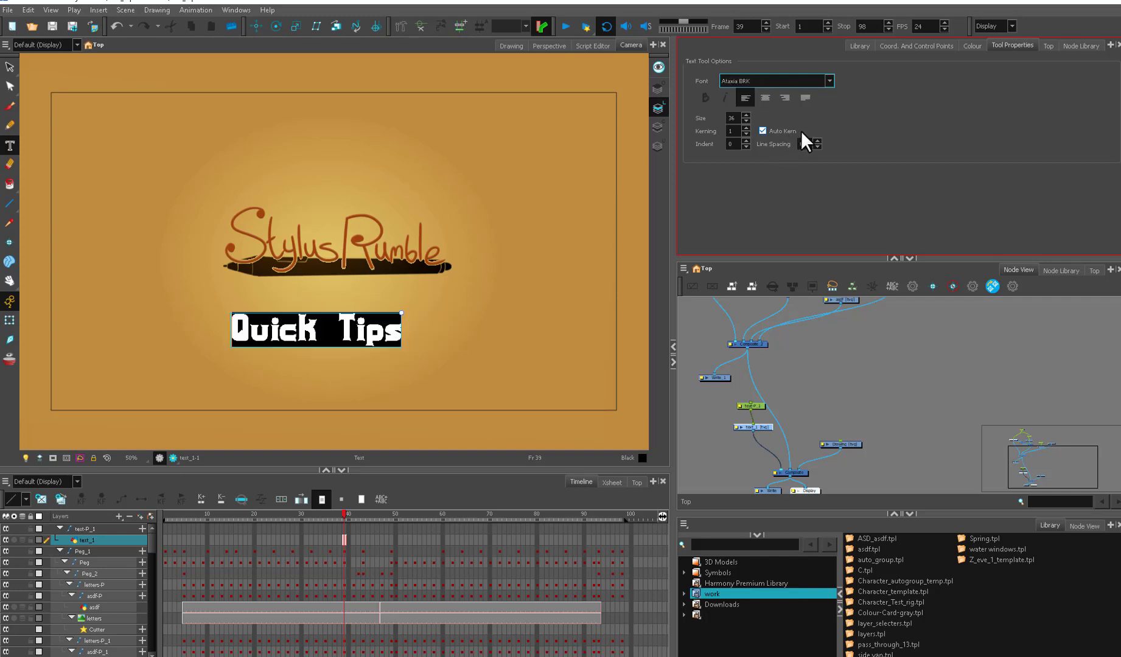
key(Down)
key(Down)
key(Down)
key(Down)
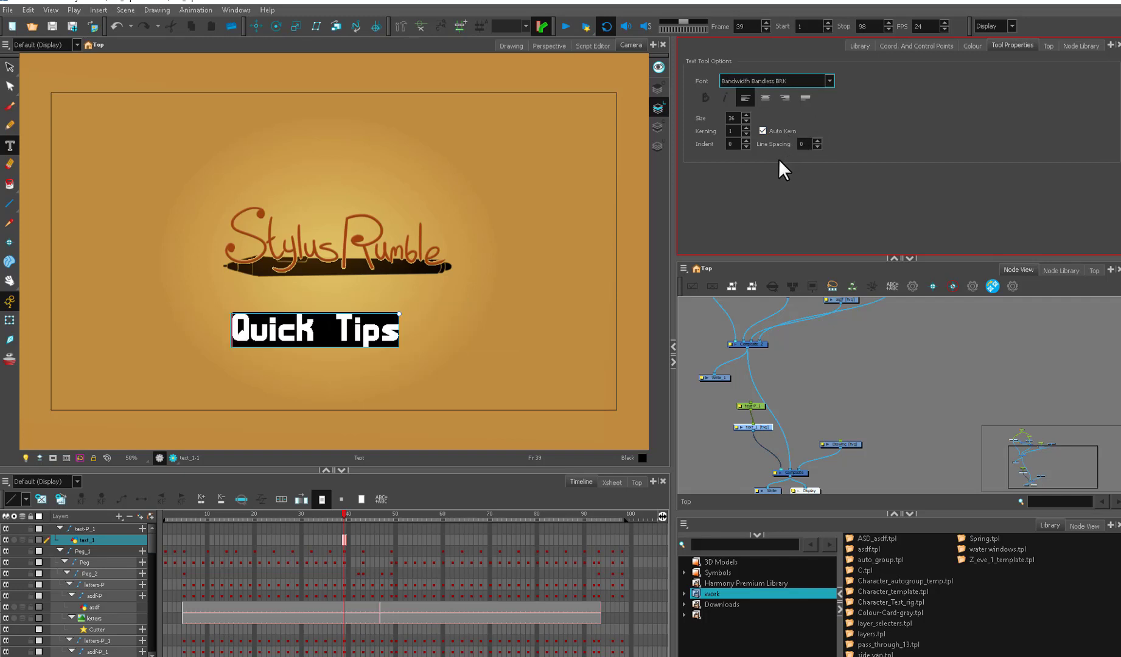
key(Down)
key(Down)
key(Down)
key(Down)
key(Down)
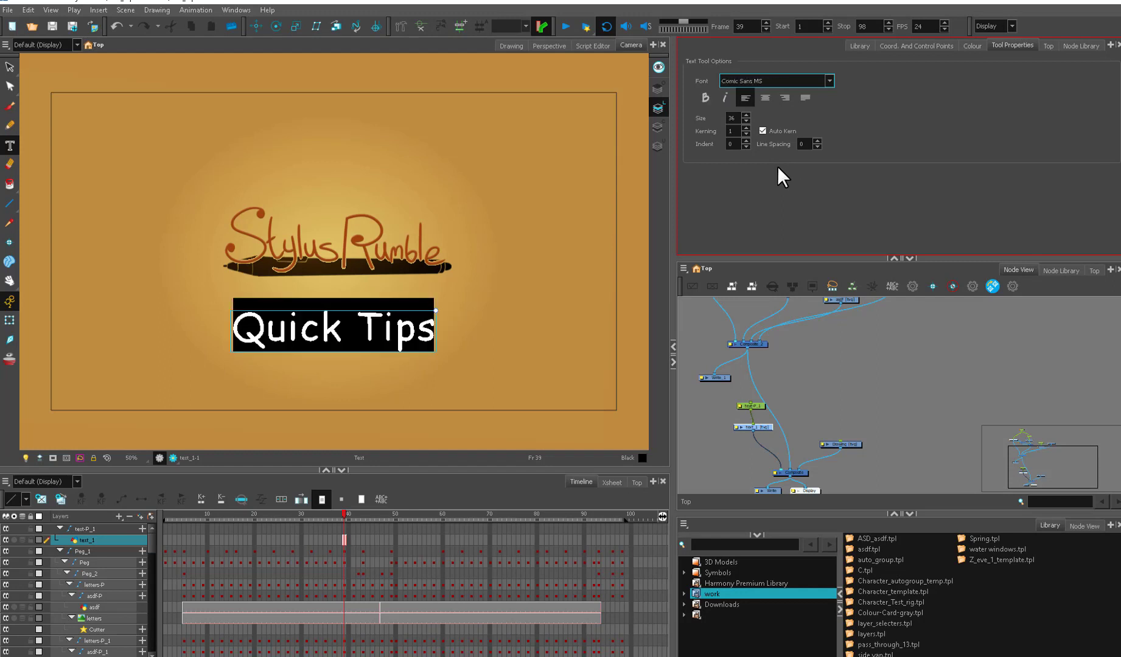
click(826, 377)
click(765, 429)
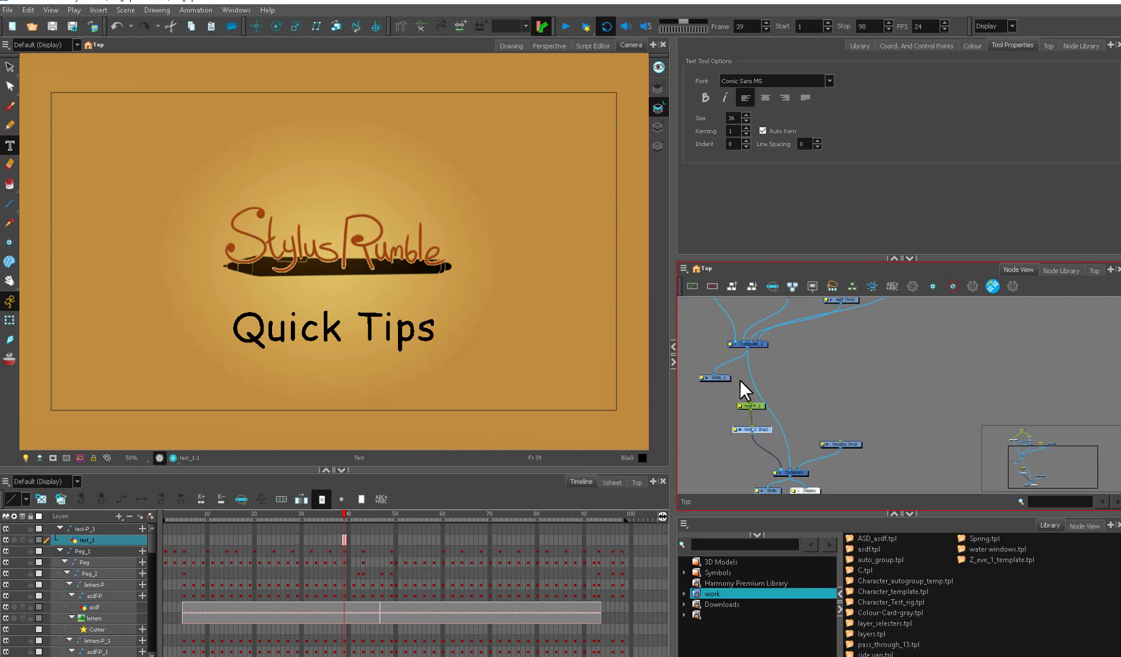
Select the Stylus Rumble lettering with the Transform tool and examine its letters up close in render view
key(alt+s)
click(9, 321)
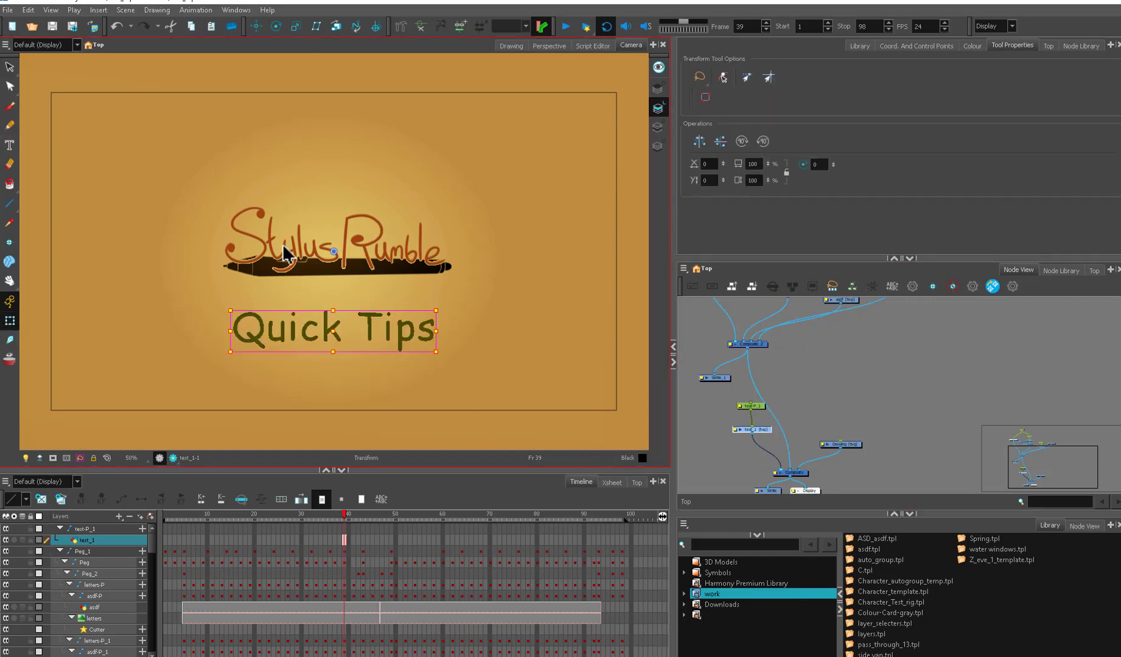
click(298, 252)
scroll(435, 317, up, 1)
drag(435, 316, 466, 335)
scroll(325, 237, up, 2)
drag(325, 237, 344, 391)
click(368, 374)
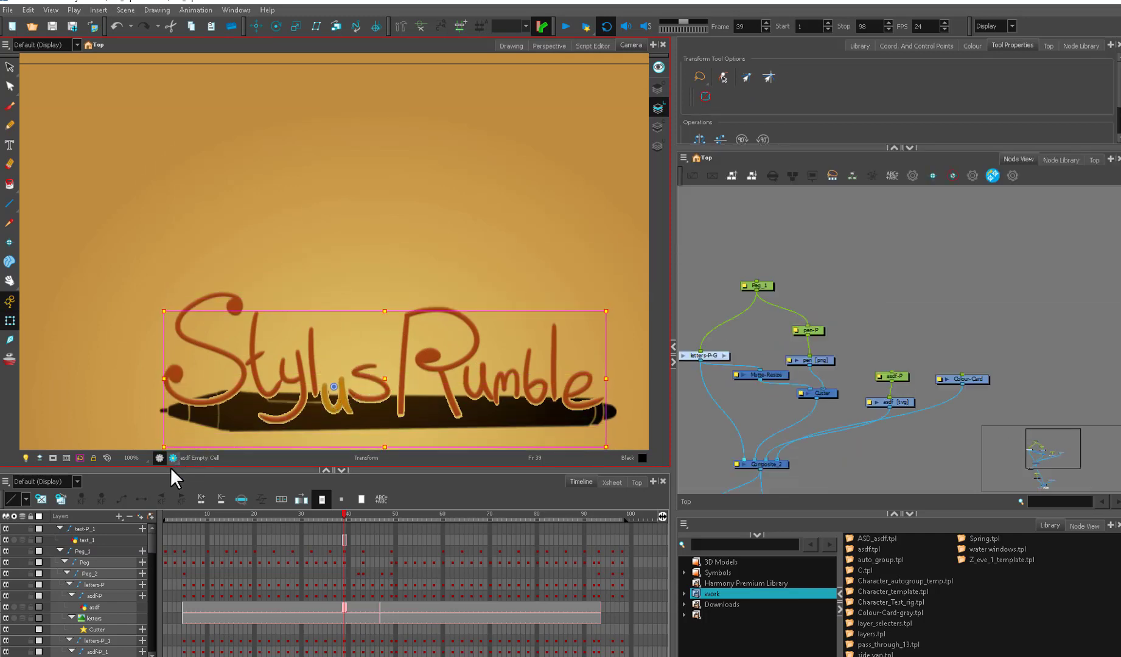
click(173, 458)
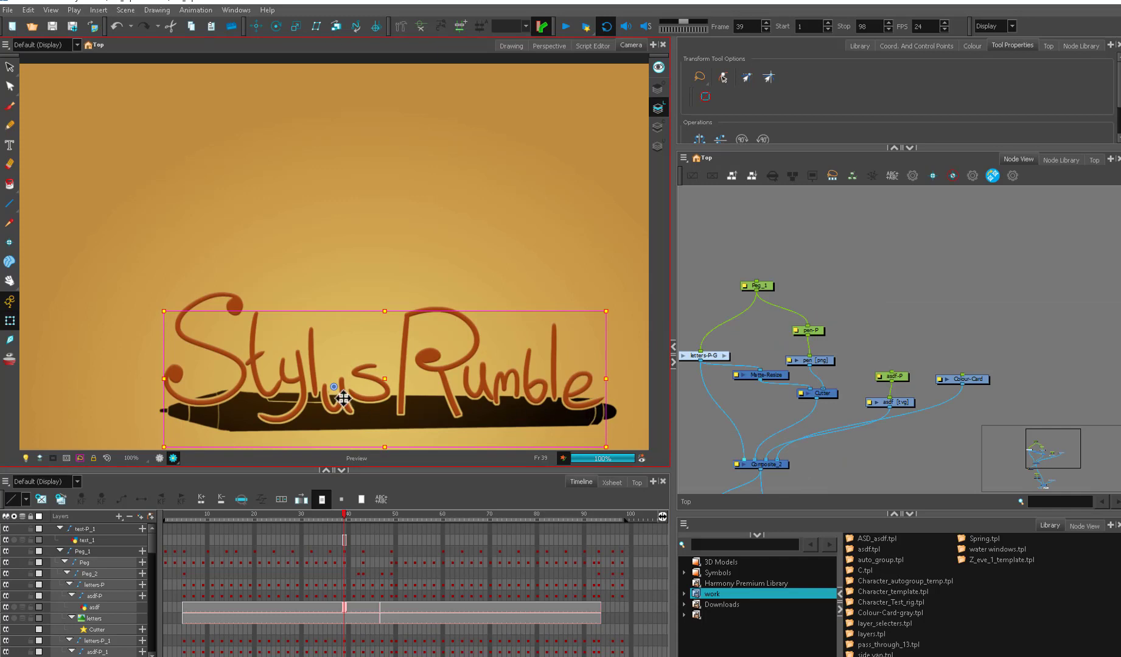
key(ctrl+z)
scroll(341, 416, up, 2)
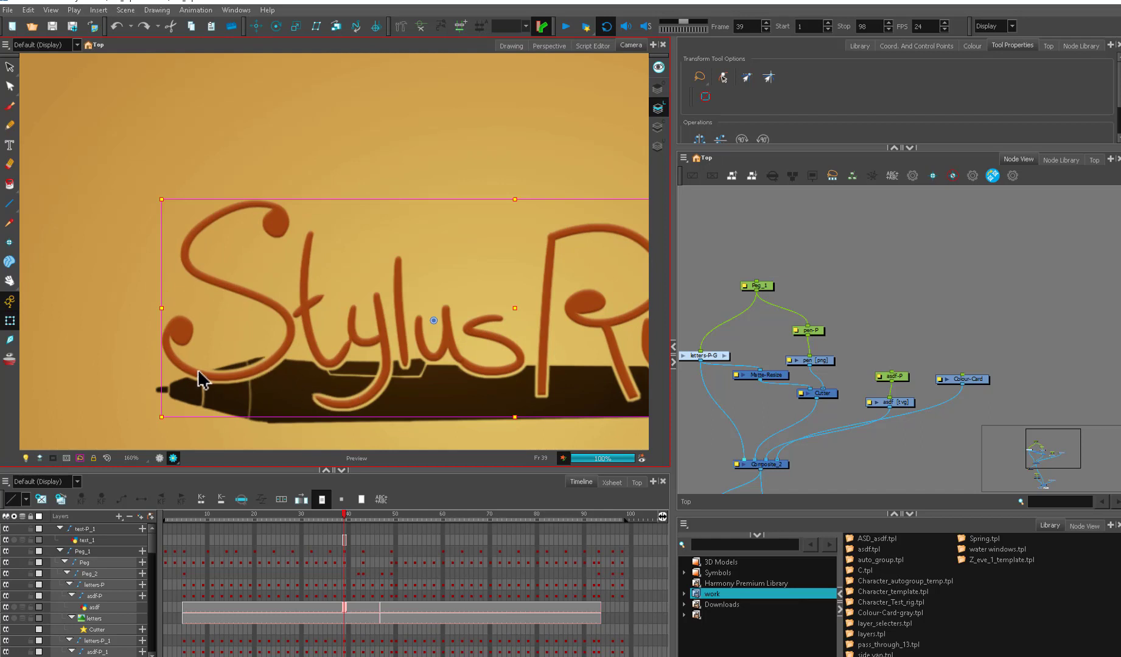
scroll(598, 353, down, 3)
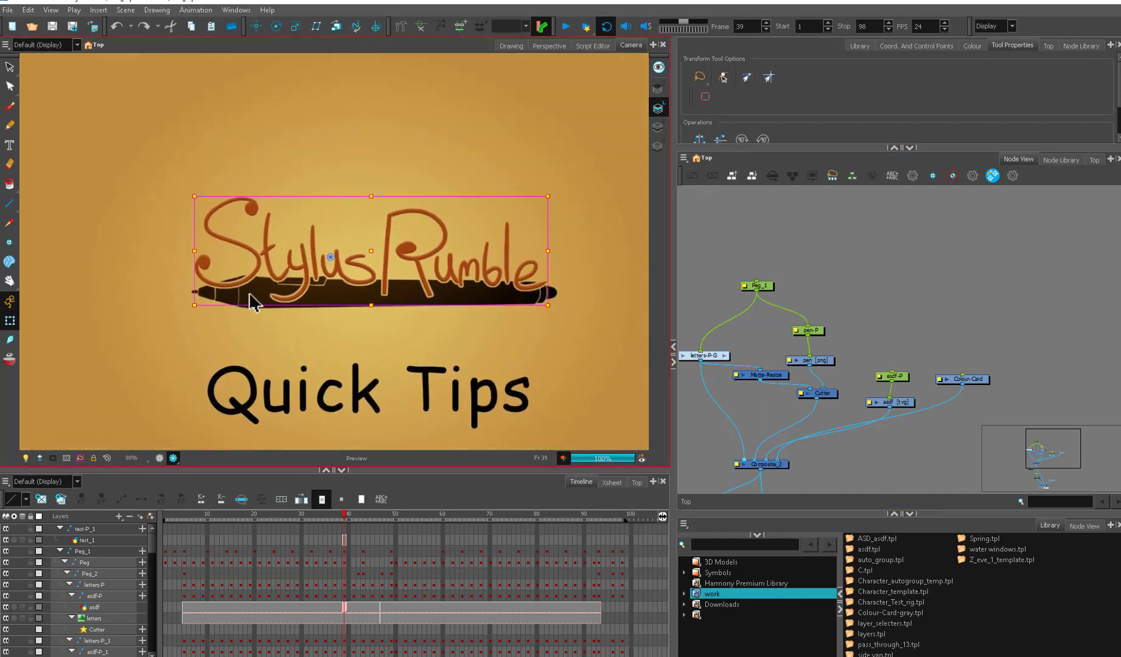
Select the "Quick Tips" text beneath the logo with the Transform tool
key(space)
drag(502, 309, 497, 349)
drag(371, 295, 366, 115)
key(ctrl+z)
click(572, 367)
drag(572, 393, 573, 374)
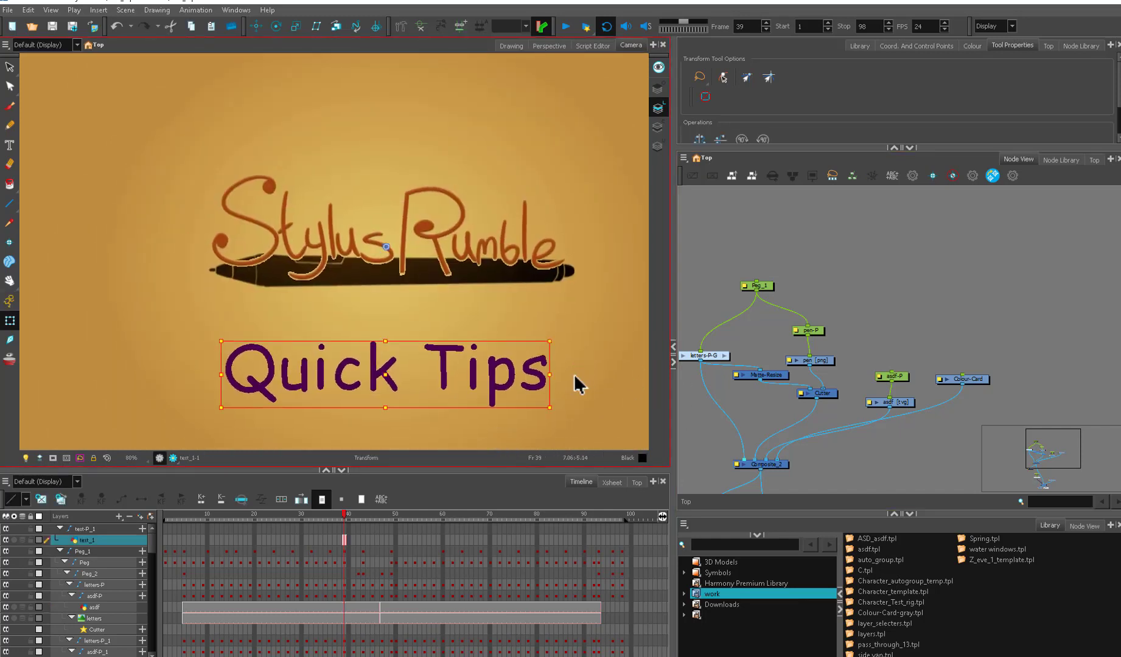
Group the text drawing with its peg in the node network and open the new group
key(alt+s)
mouse_move(468, 312)
mouse_down()
mouse_move(513, 376)
mouse_move(520, 359)
mouse_up()
click(901, 409)
key(o)
key(space)
drag(903, 409, 864, 443)
mouse_move(840, 401)
mouse_down()
mouse_move(898, 335)
mouse_move(791, 358)
mouse_up()
key(ctrl+g)
click(819, 357)
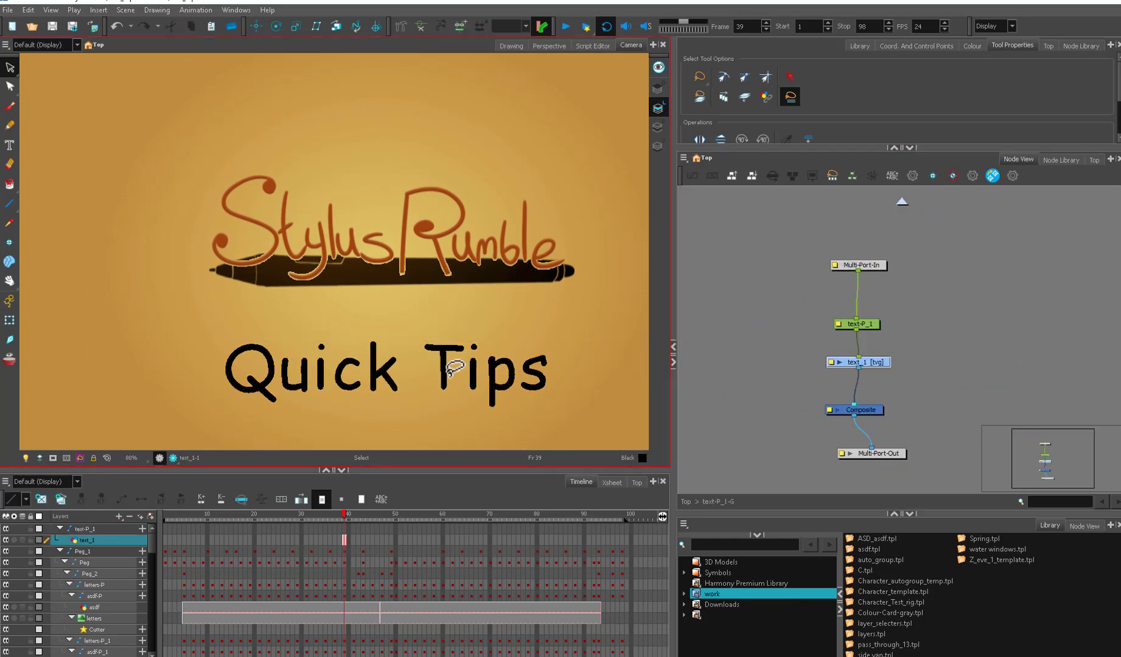
Select the "Quick Tips" text and check it for editable points with the Contour Editor
click(263, 369)
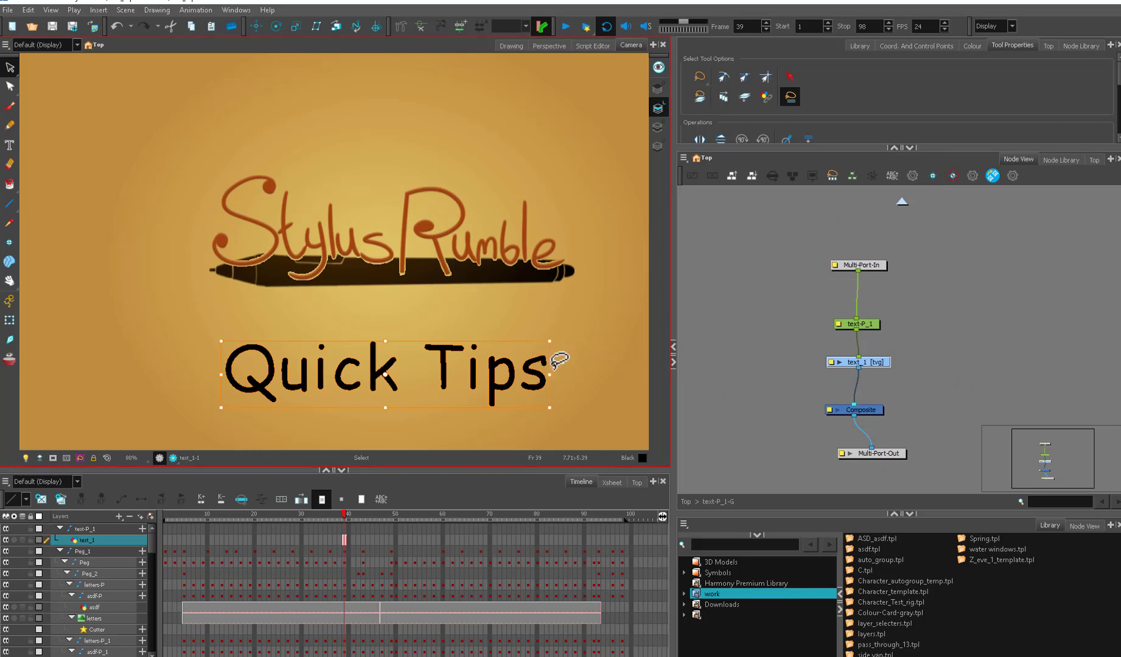
key(alt+q)
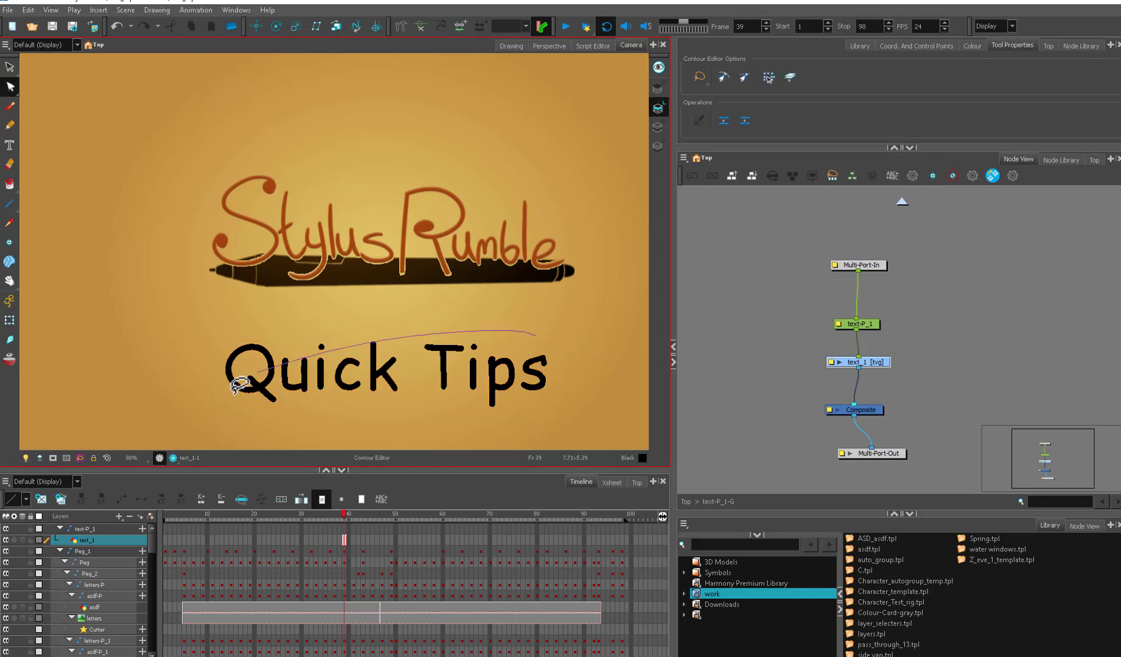
mouse_move(358, 397)
mouse_down()
mouse_move(500, 370)
mouse_move(481, 357)
mouse_move(426, 371)
mouse_up()
Break the "Quick Tips" text object apart into separate letters with Break Apart Text Layers
click(10, 67)
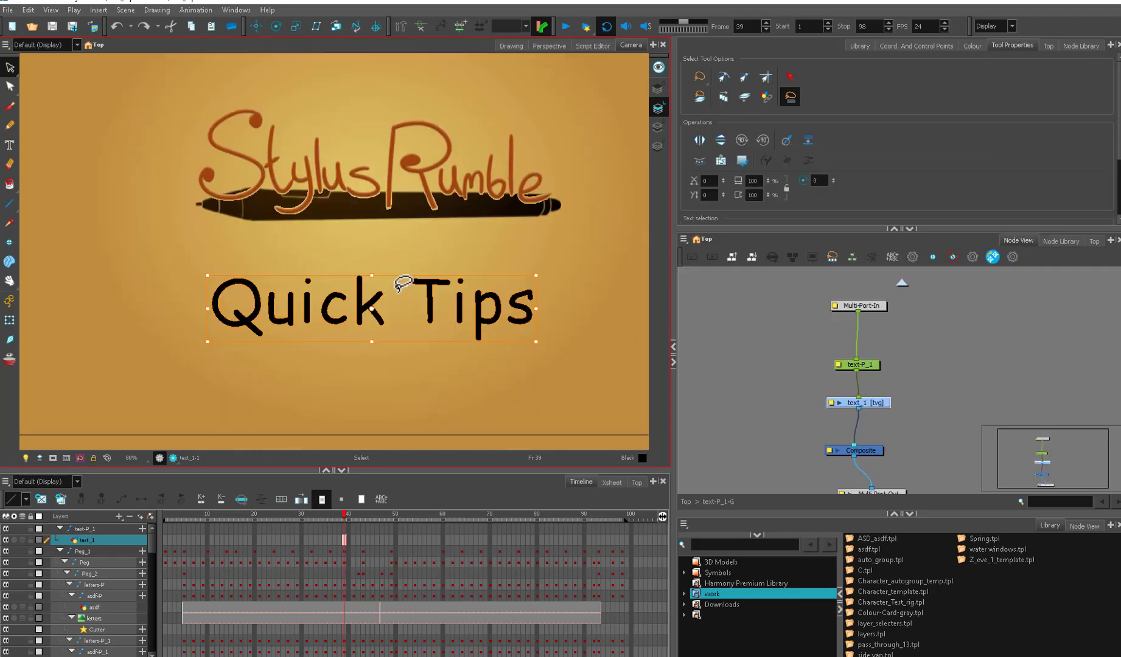
right_click(400, 295)
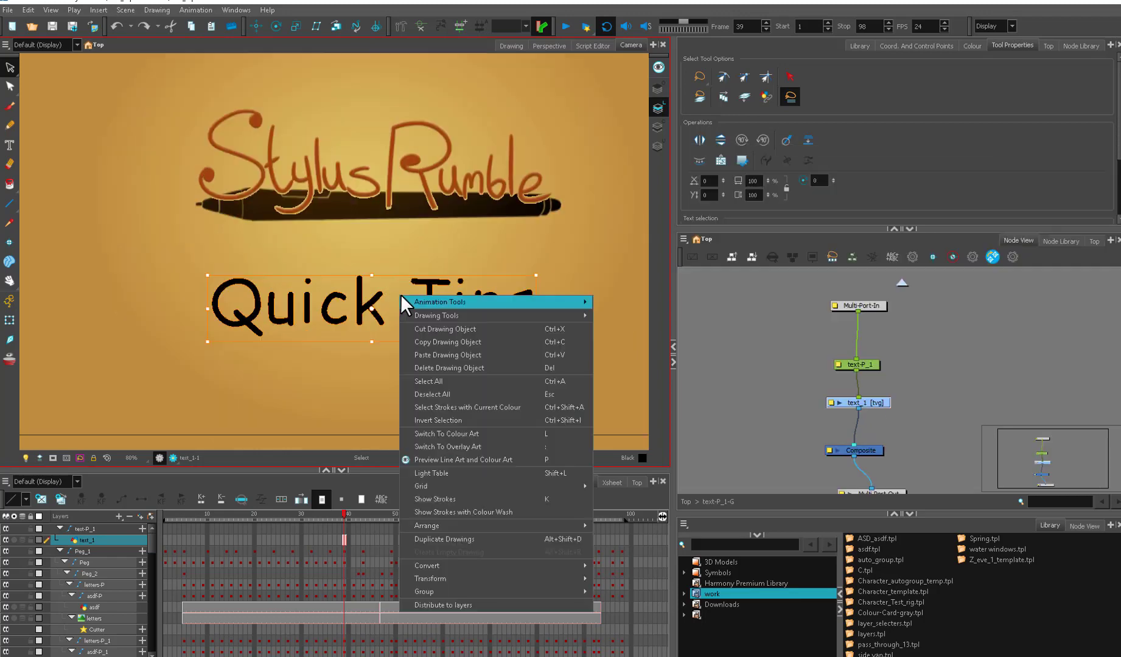
mouse_move(546, 563)
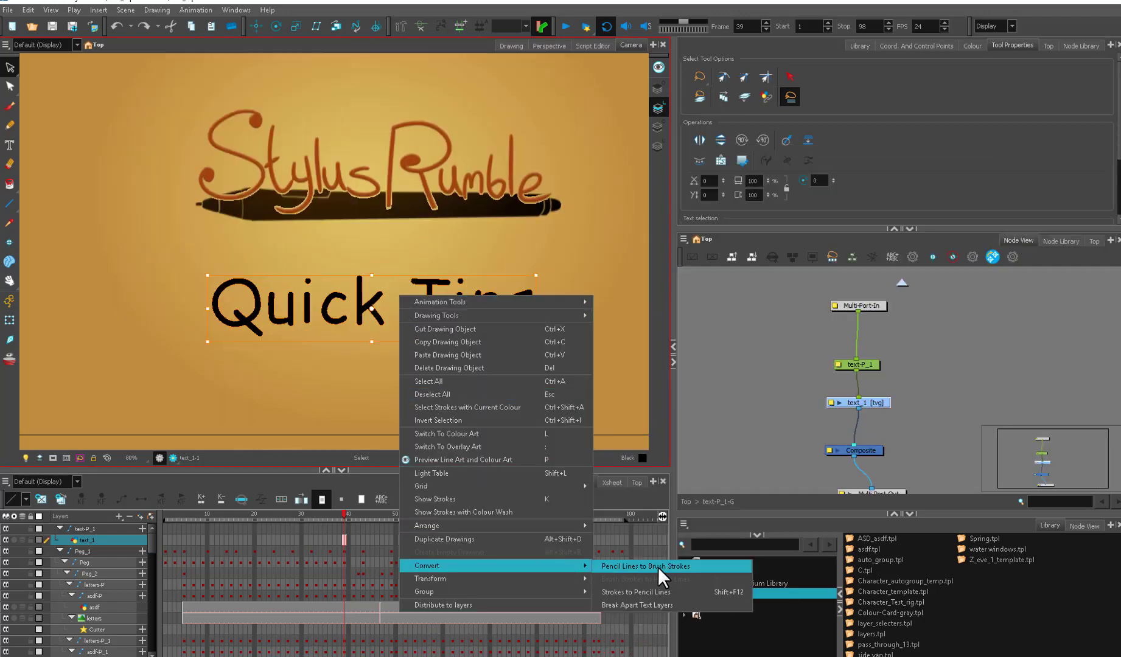
click(682, 603)
key(2)
key(2)
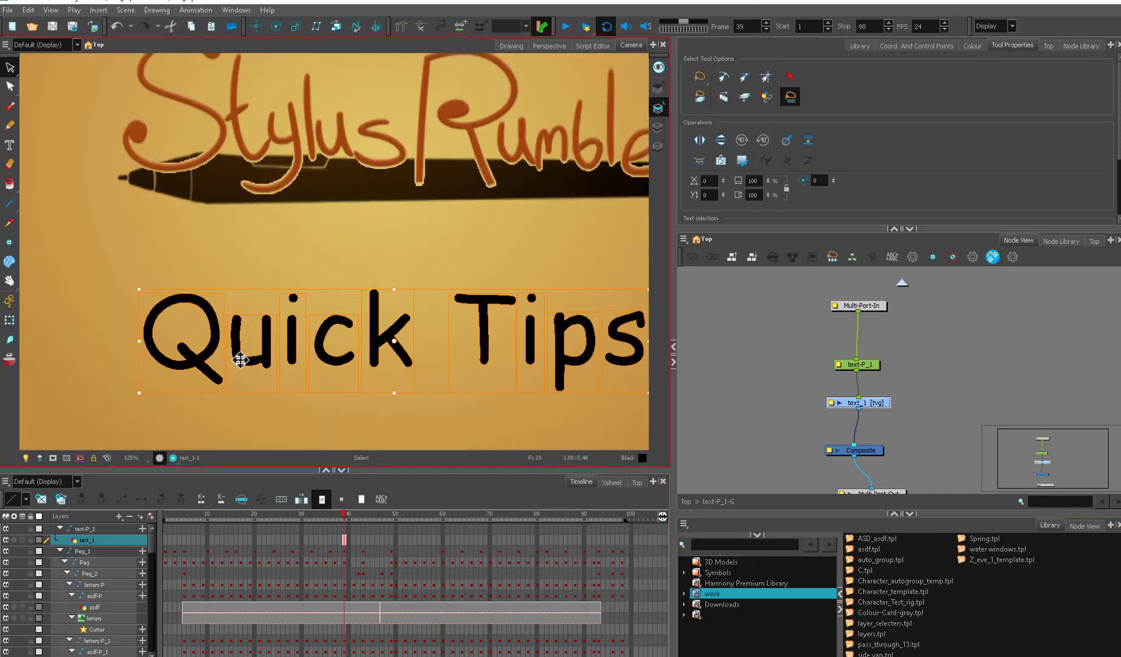
Try moving the letters "s" and "p" of "Tips" individually, undoing each move
drag(591, 359, 462, 347)
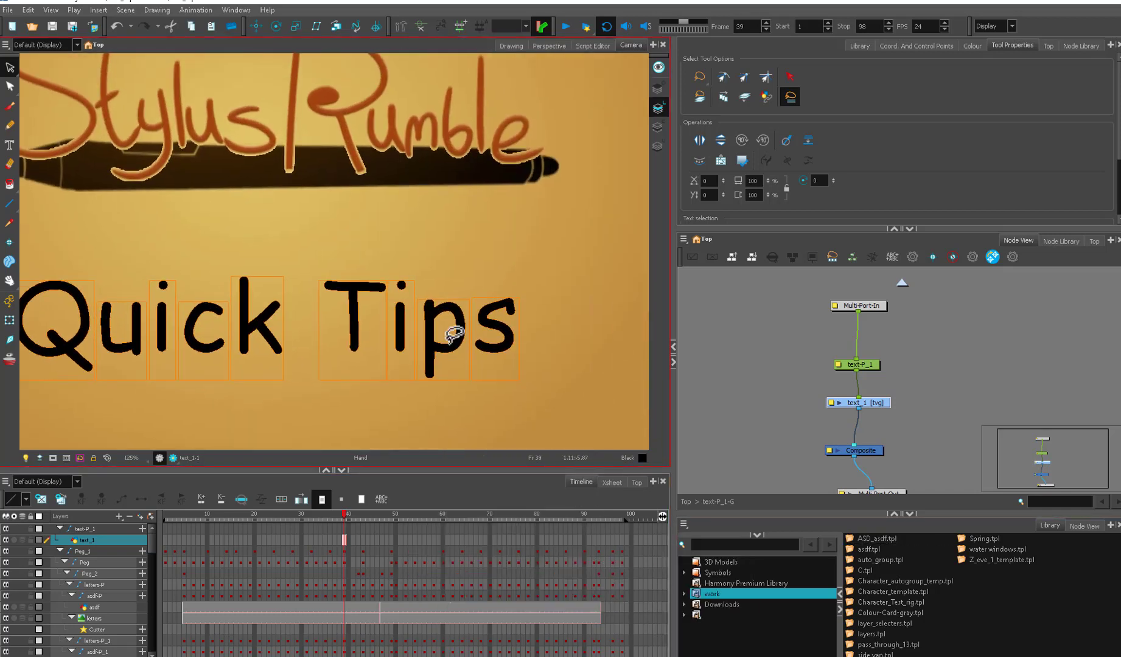
click(541, 323)
drag(525, 332, 618, 279)
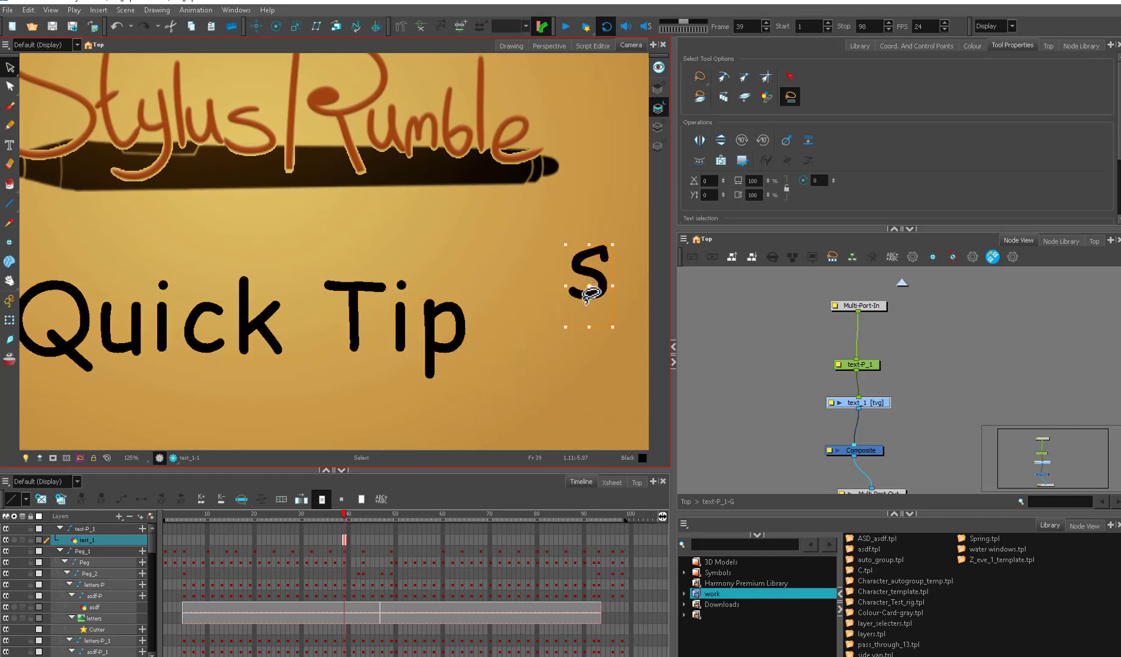
key(ctrl+z)
click(449, 338)
drag(476, 297, 531, 218)
key(ctrl+z)
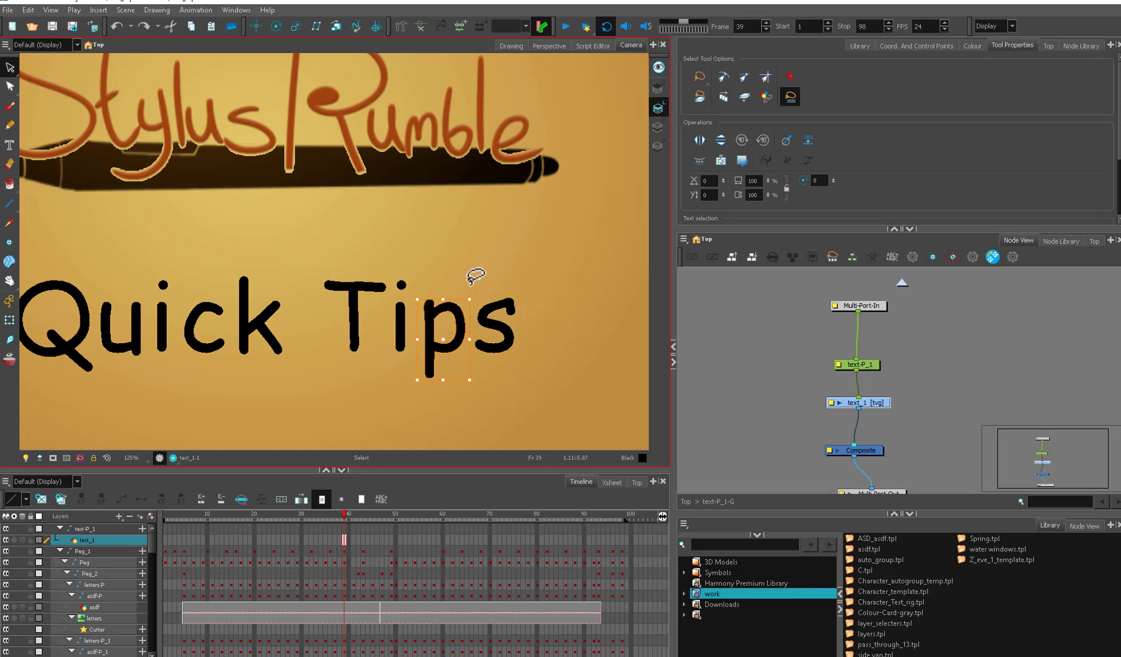
Check the separated letters at the end of "Tips" for editable points with the Contour Editor
key(alt+q)
mouse_move(465, 293)
mouse_down()
mouse_move(296, 298)
mouse_move(520, 304)
mouse_move(502, 320)
mouse_up()
drag(473, 340, 527, 329)
Select all the separated letters and apply Break Apart Text Layers again to turn them into editable shapes
key(alt+s)
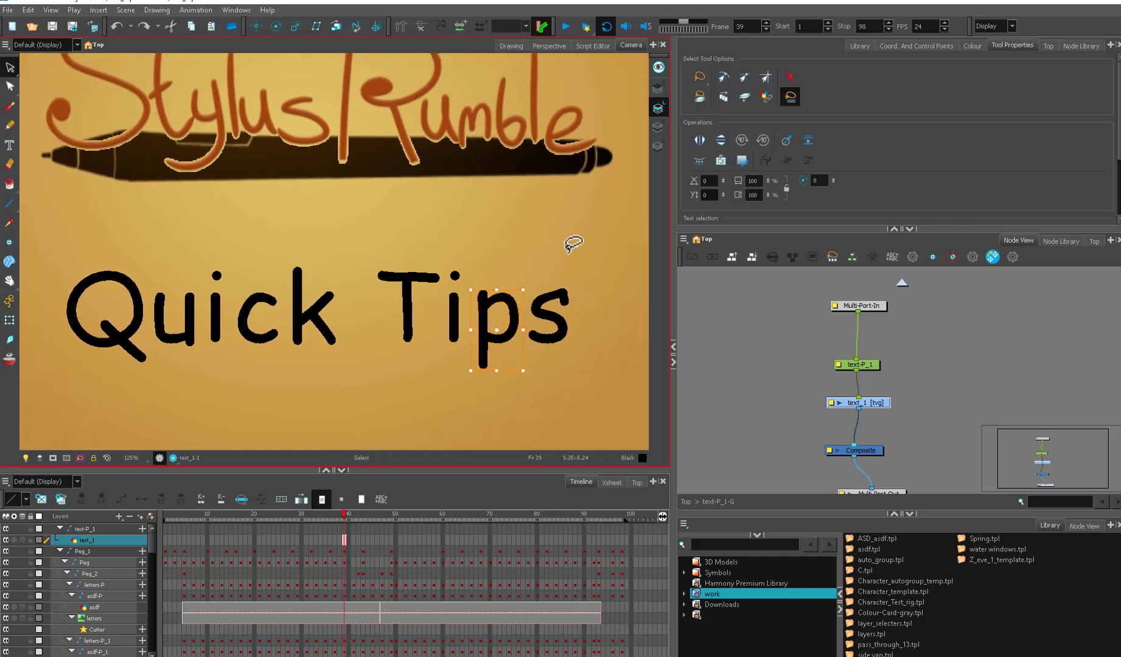
mouse_move(522, 237)
mouse_down()
mouse_move(313, 382)
mouse_move(548, 256)
mouse_up()
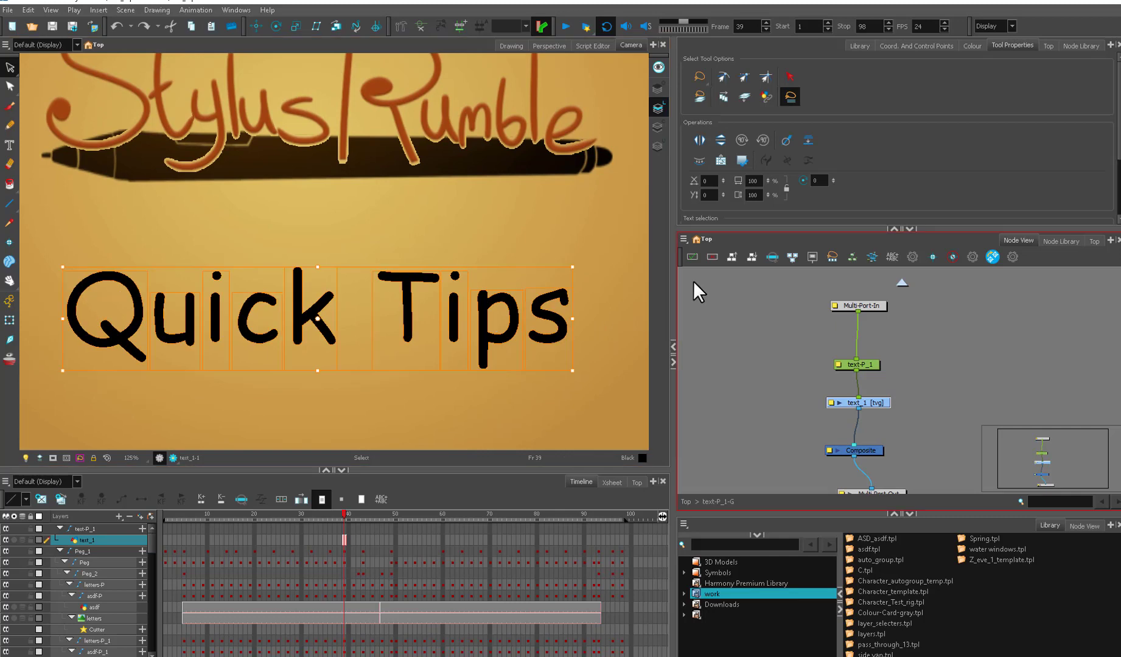
right_click(451, 314)
mouse_move(625, 580)
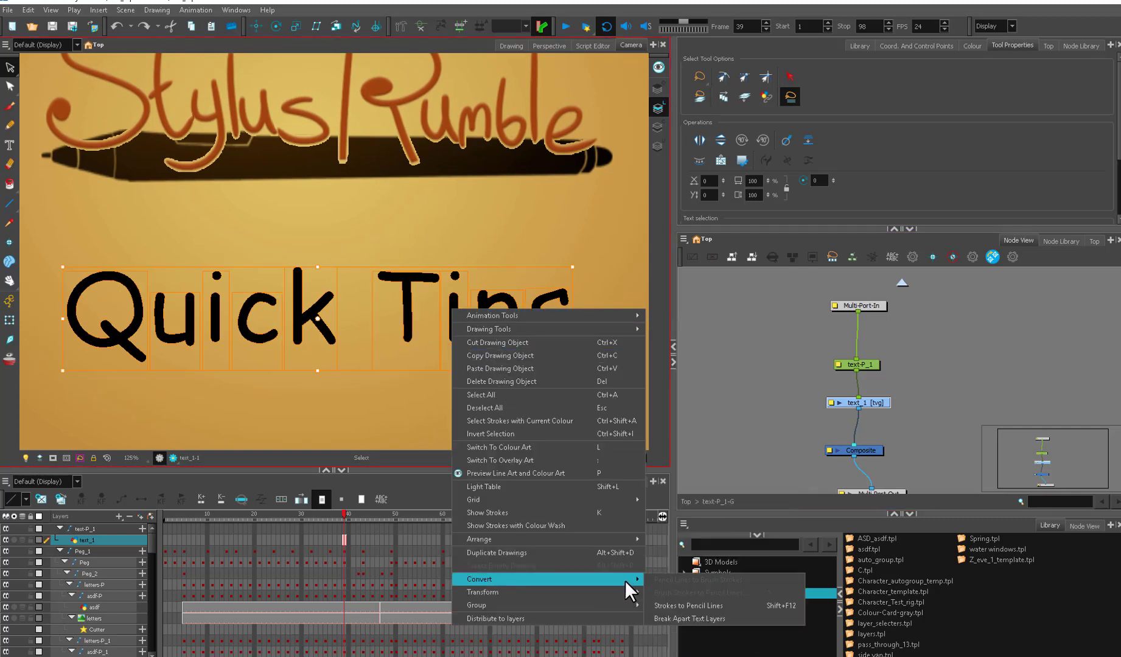
click(756, 618)
click(429, 271)
Inspect the contour points of the letters "p" and "s" in "Tips" with the Contour Editor
key(alt+q)
drag(401, 247, 449, 262)
scroll(455, 305, up, 1)
mouse_move(455, 304)
mouse_down()
mouse_move(424, 323)
mouse_move(398, 313)
mouse_up()
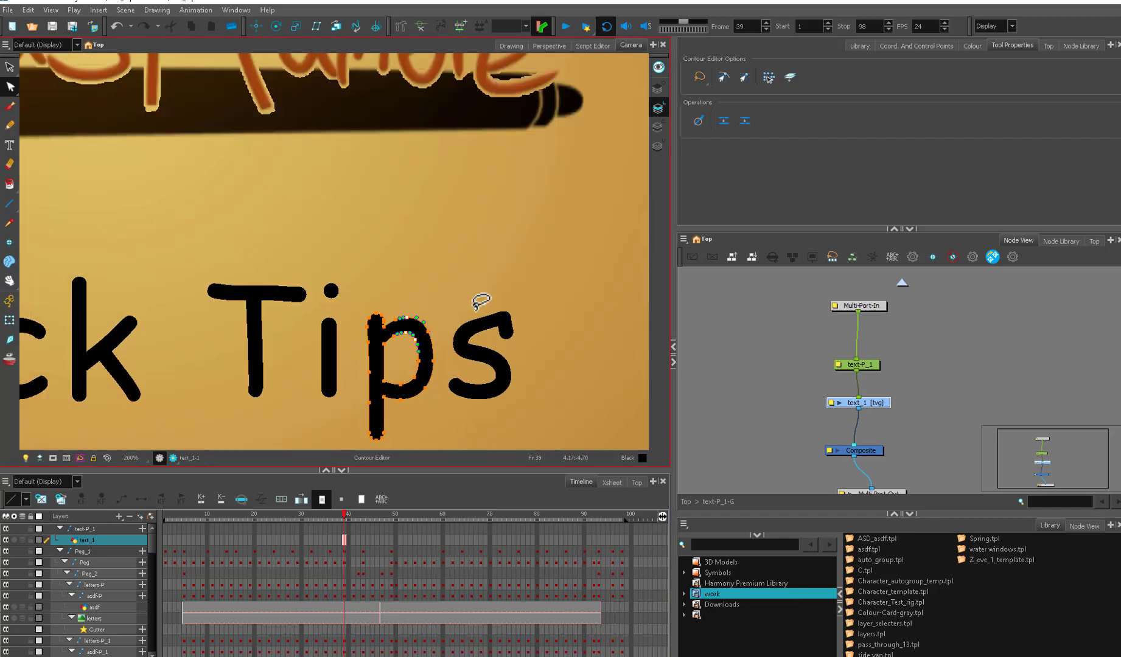
mouse_move(477, 307)
mouse_down()
mouse_move(487, 327)
mouse_move(518, 318)
mouse_up()
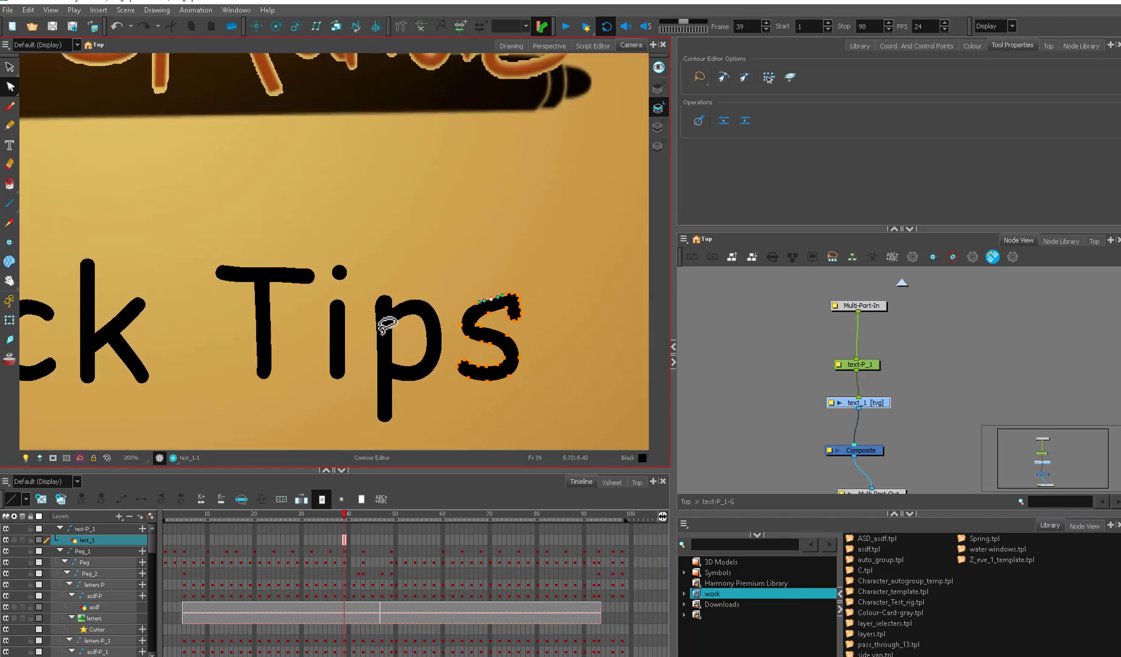
Try a wavy brush stroke above the word "Tips" and undo it
click(10, 106)
drag(266, 160, 525, 201)
key(alt+s)
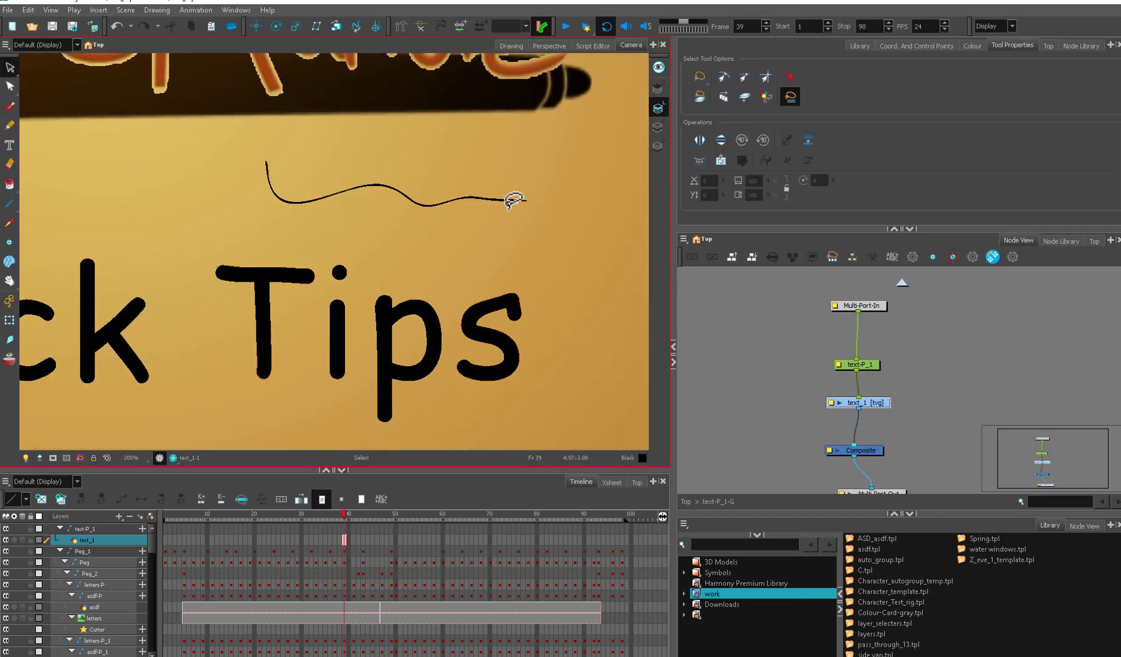
key(ctrl+z)
Inspect the contour points of the letters "u" and "Q" in "Quick" with the Contour Editor
key(alt+q)
drag(345, 385, 641, 367)
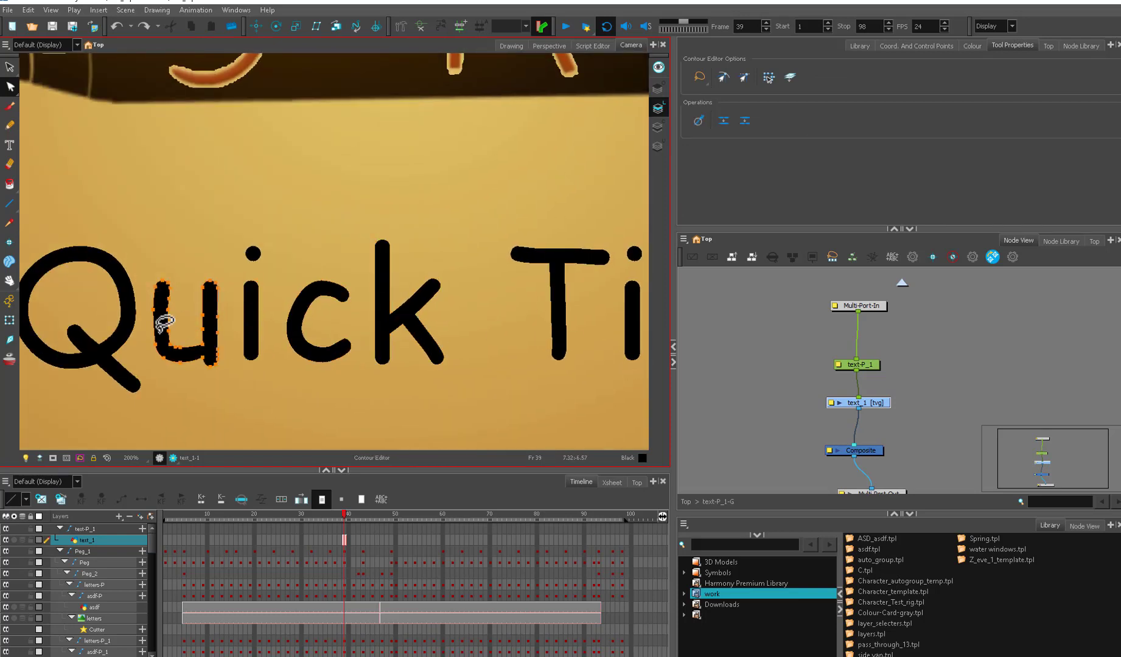
click(127, 332)
key(1)
drag(608, 245, 522, 293)
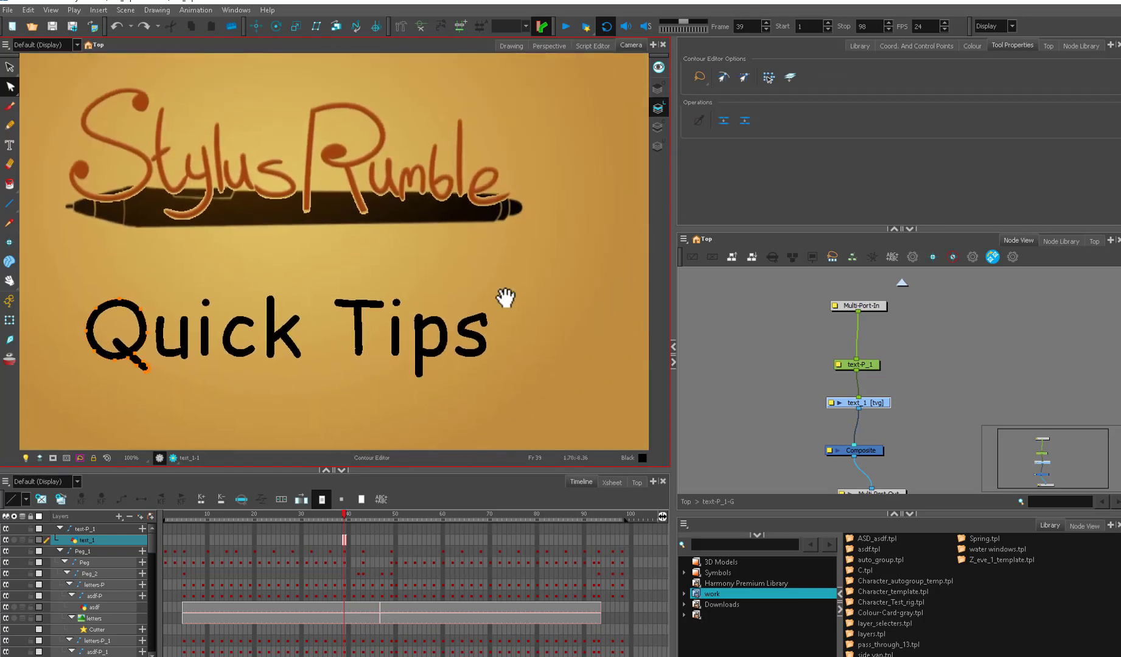
Select the letter "s" of "Tips" on its own and view its Convert options without applying any
key(ctrl+a)
click(538, 311)
key(alt+s)
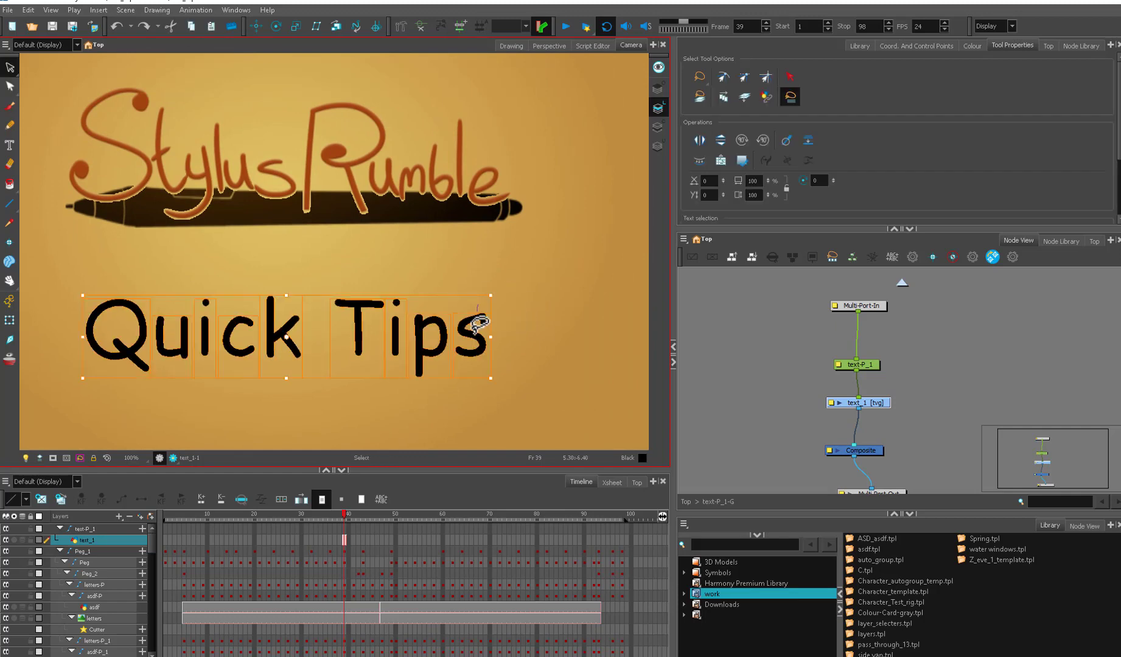
click(474, 342)
drag(552, 355, 581, 365)
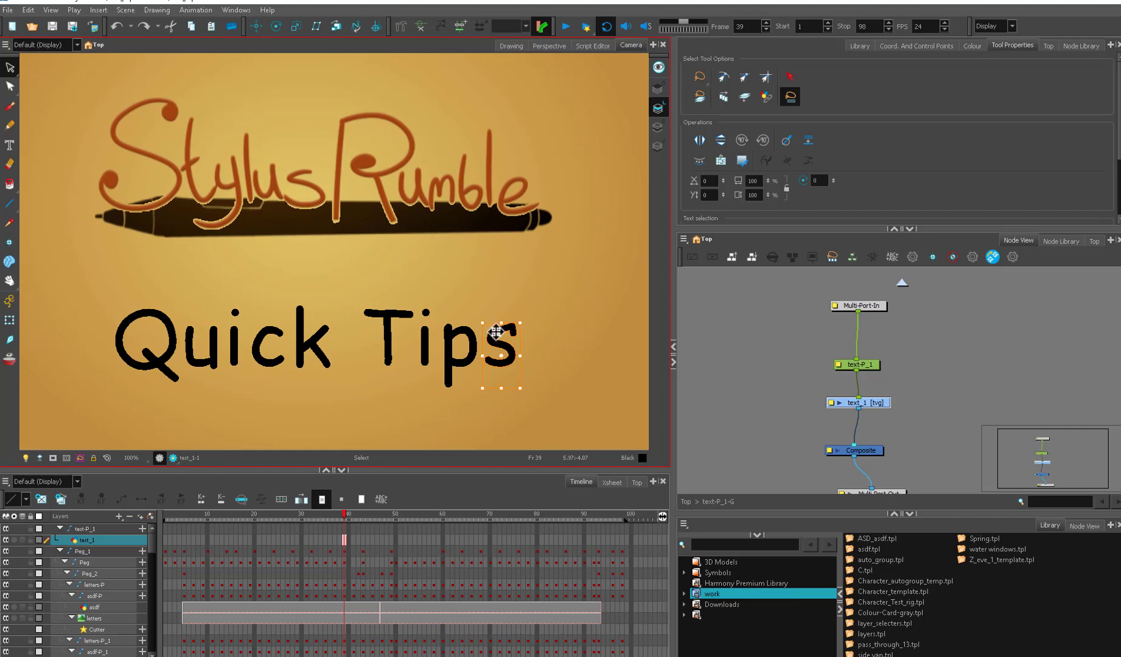
right_click(497, 331)
mouse_move(663, 600)
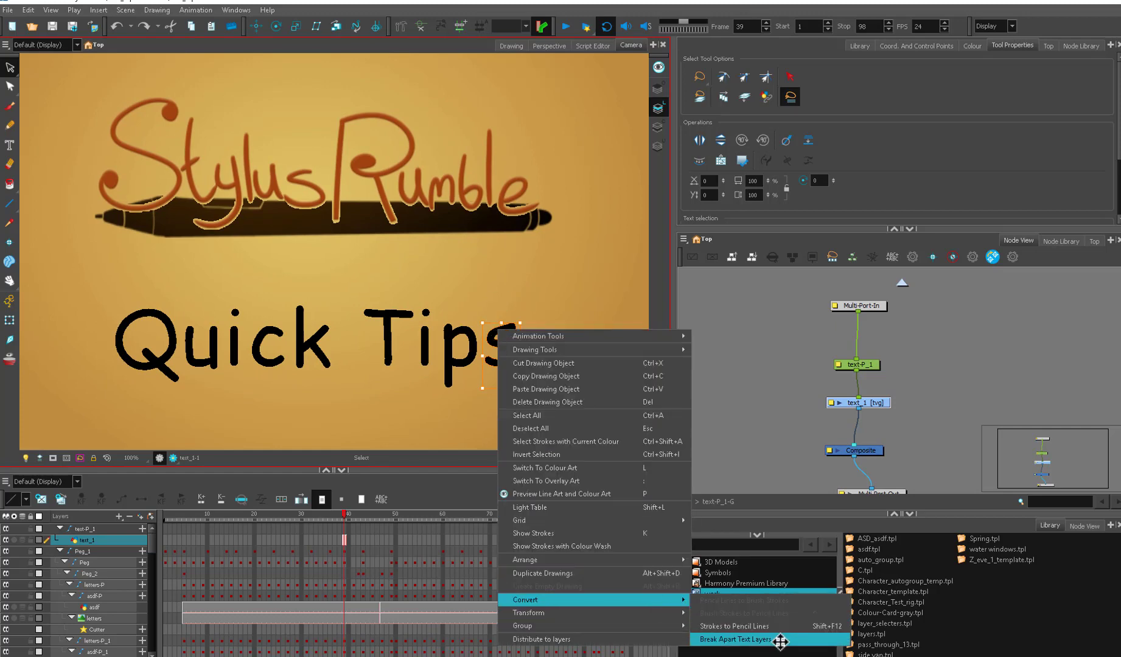
click(520, 263)
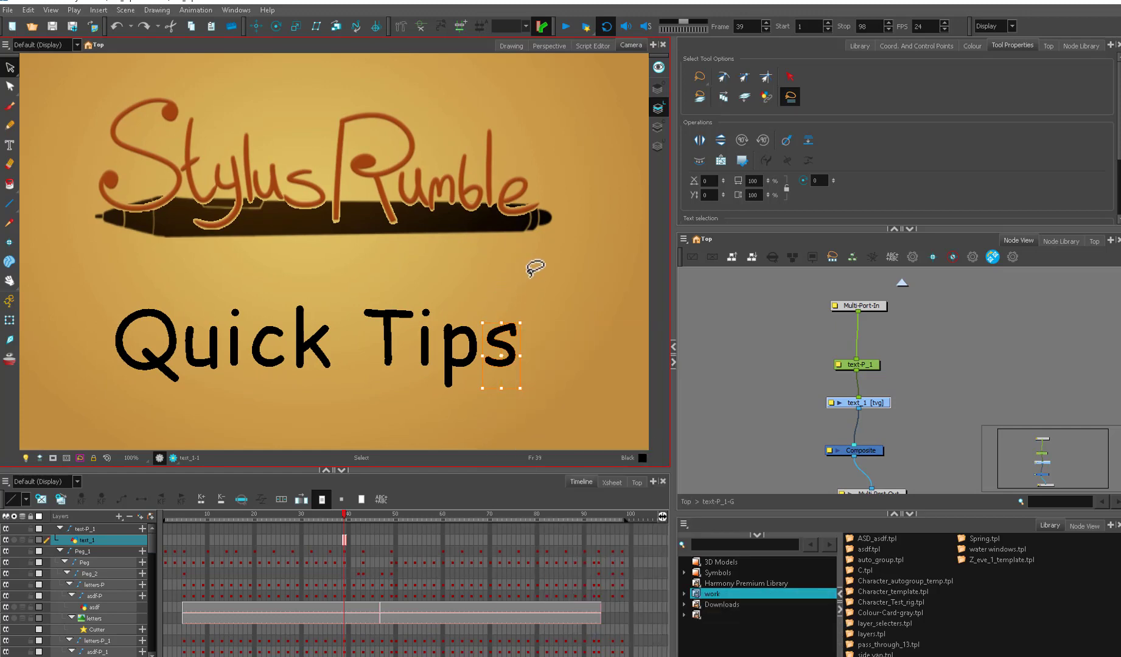
click(528, 273)
Lasso all the letters of "Quick Tips" together with the Select tool
key(1)
drag(535, 305, 555, 300)
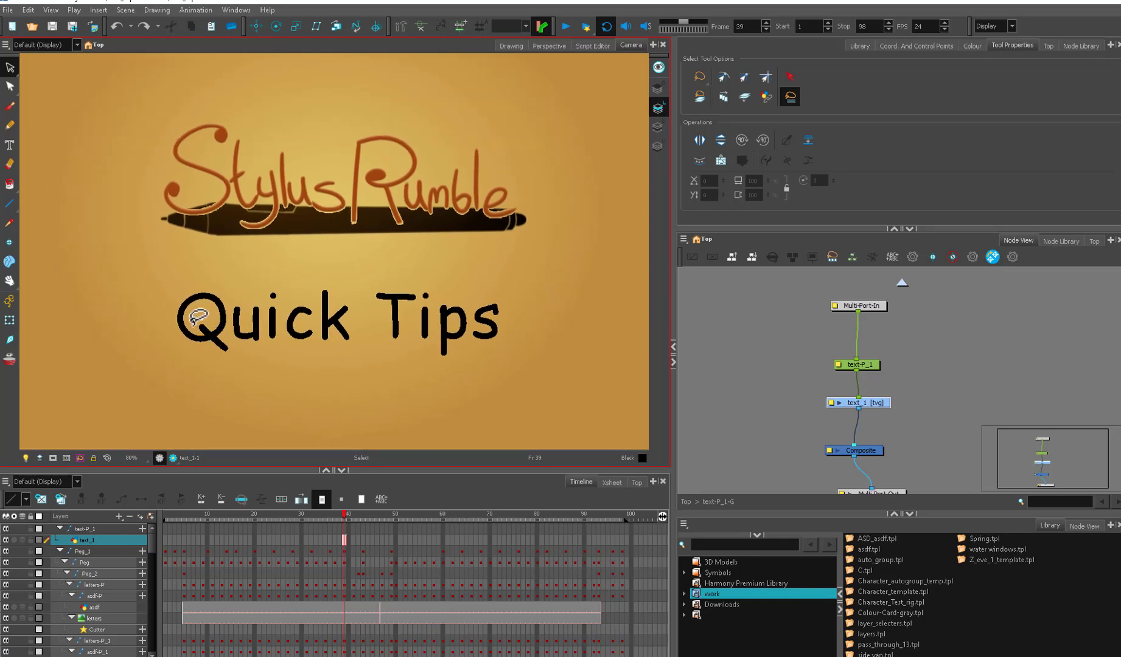
drag(193, 323, 574, 315)
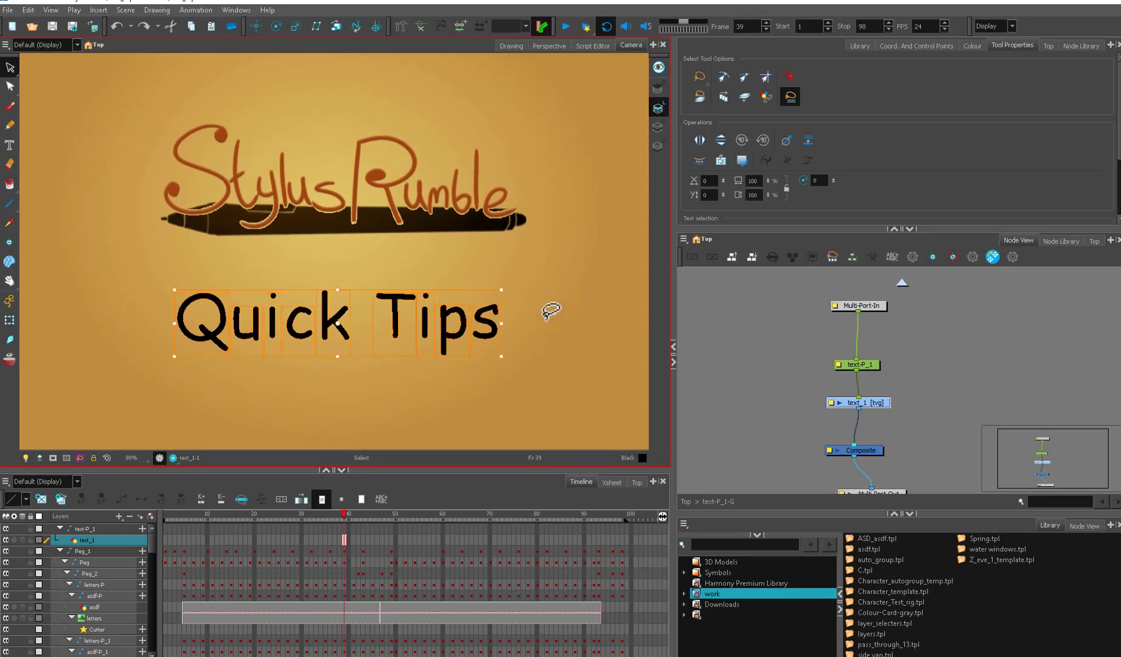
Rearrange the node network, moving the text_1 drawing and its peg to one side and spacing the composite and port nodes apart
drag(812, 346, 704, 392)
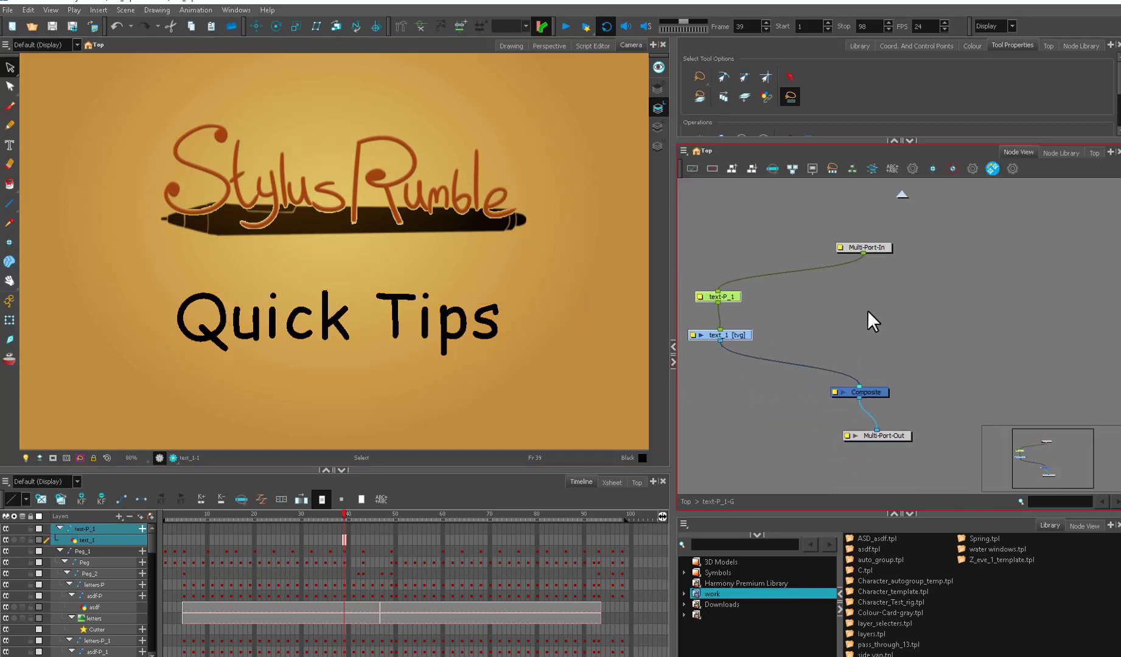
drag(876, 248, 860, 189)
drag(900, 462, 845, 384)
drag(864, 392, 853, 410)
click(898, 383)
Extend the "Quick Tips" drawing's exposure in the timeline from frame 1 to the end of the scene
key(1)
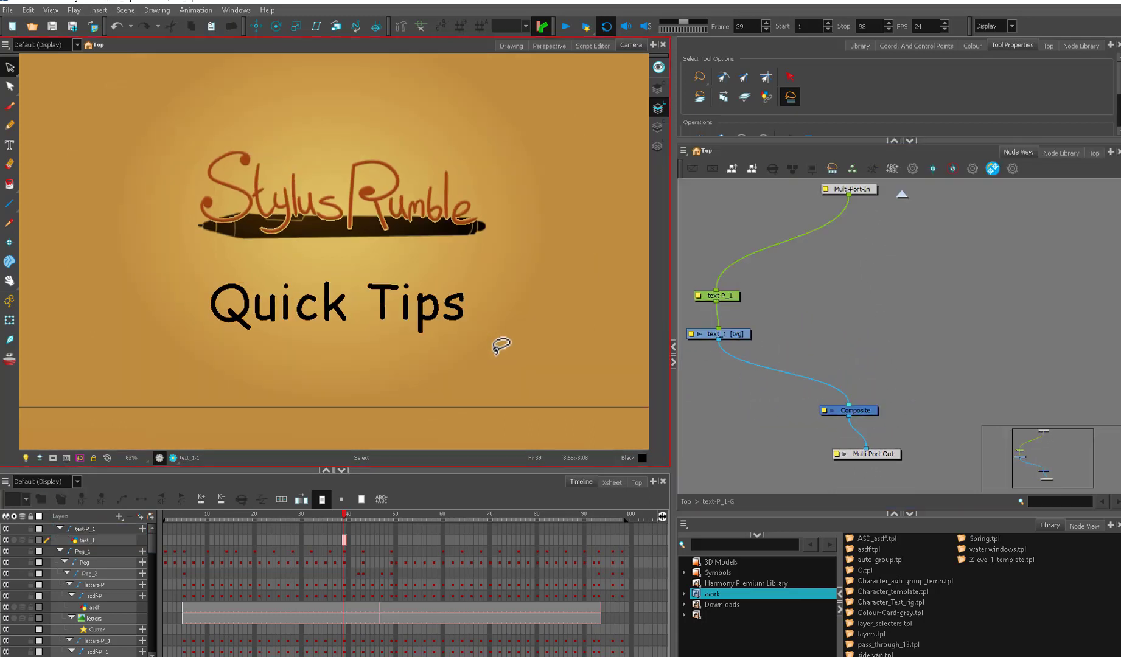
scroll(501, 346, down, 2)
click(345, 539)
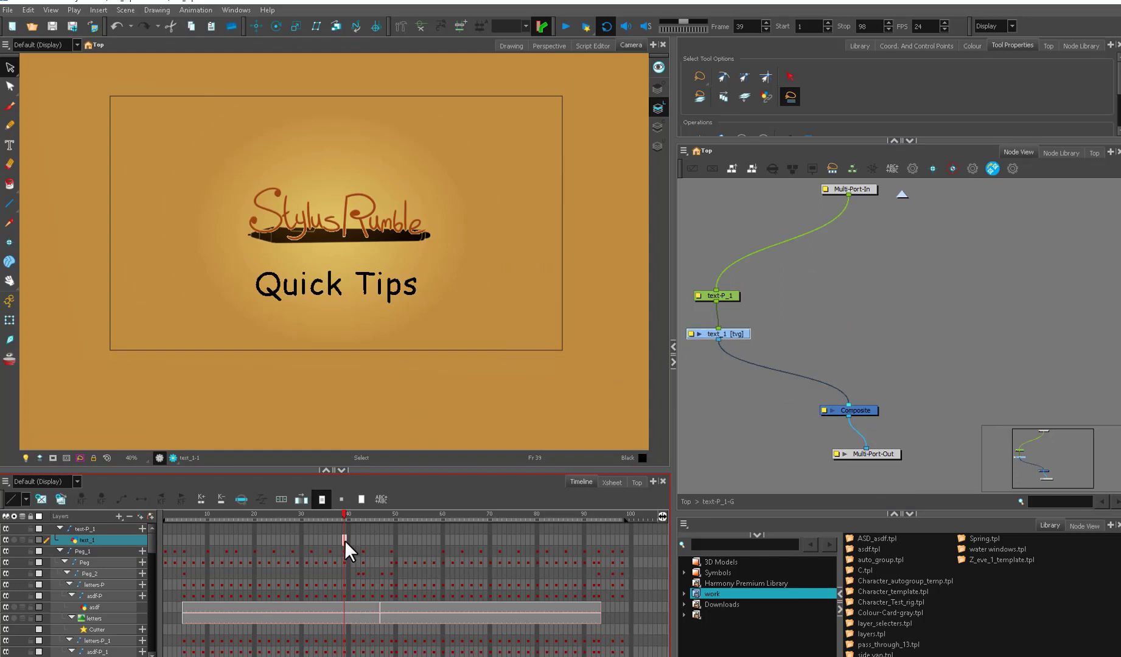
shift+click(170, 540)
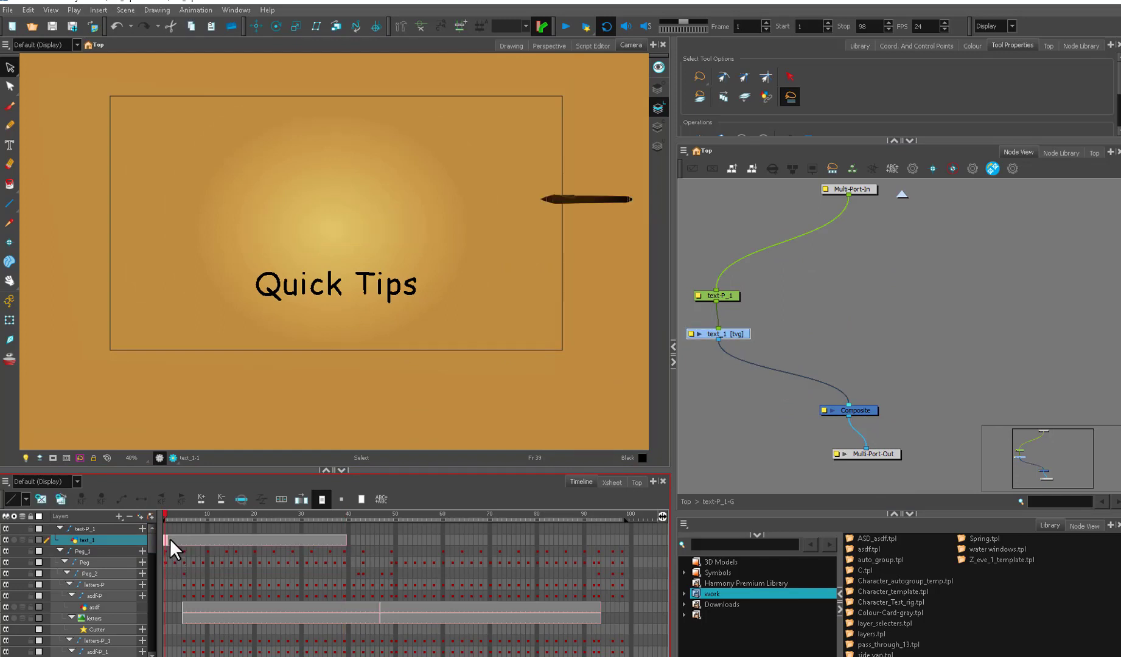
click(630, 536)
key(F5)
drag(568, 516, 288, 524)
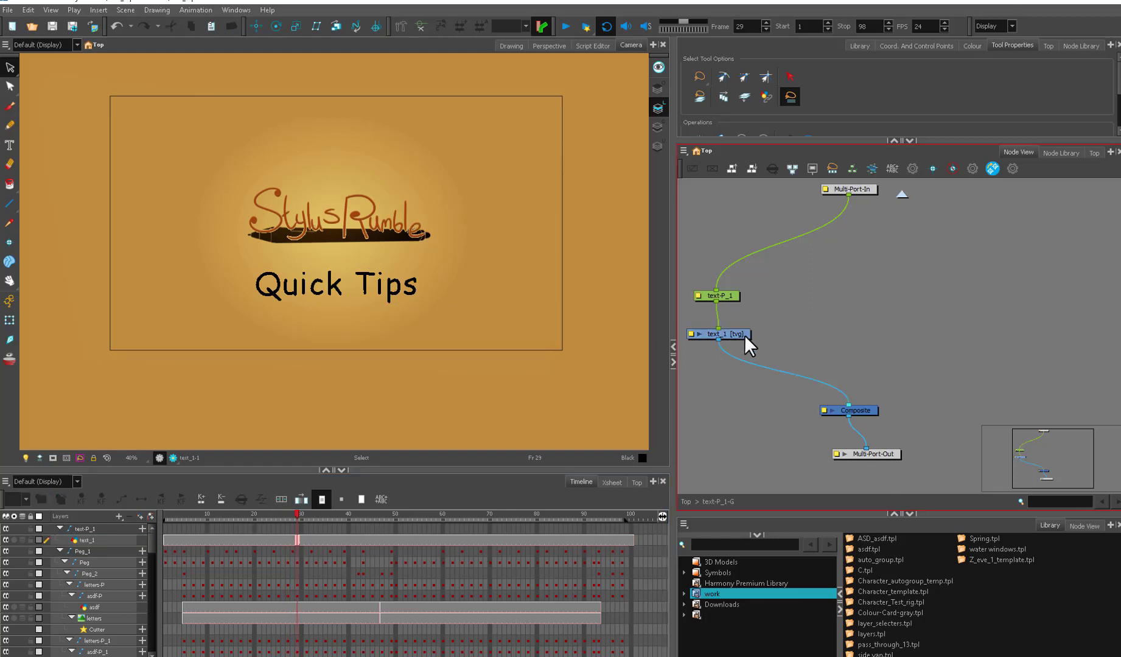
Select all the letters of the text_1 drawing at frame 29 and distribute them to separate layers
drag(744, 334, 751, 328)
key(ctrl+a)
right_click(396, 280)
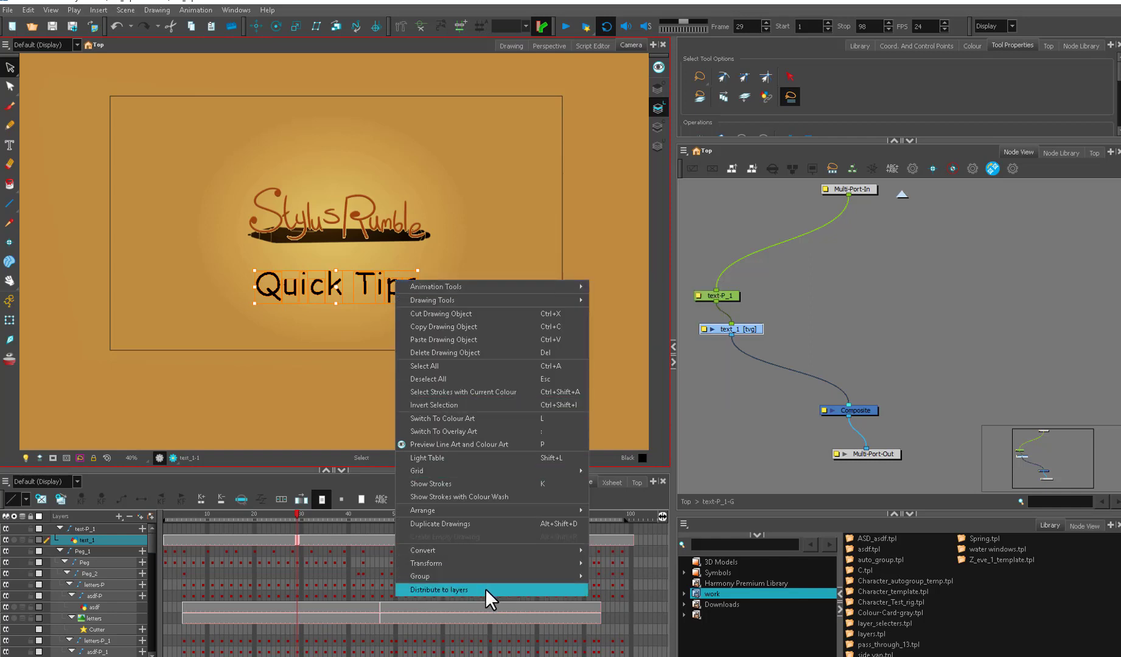
right_click(334, 407)
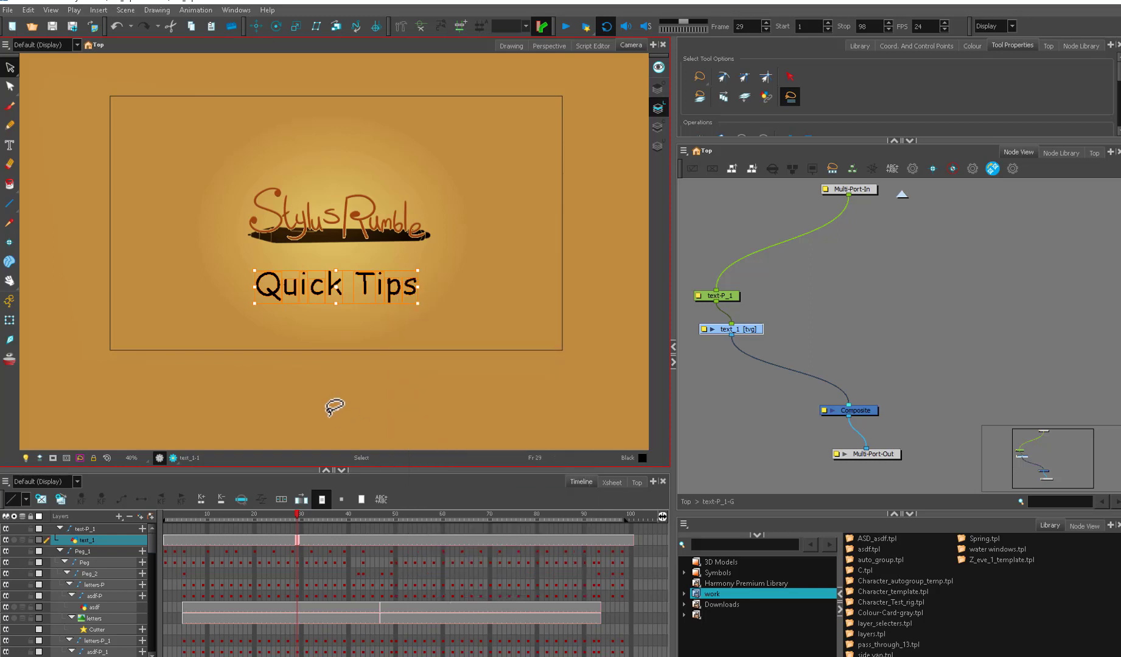
right_click(334, 408)
right_click(321, 408)
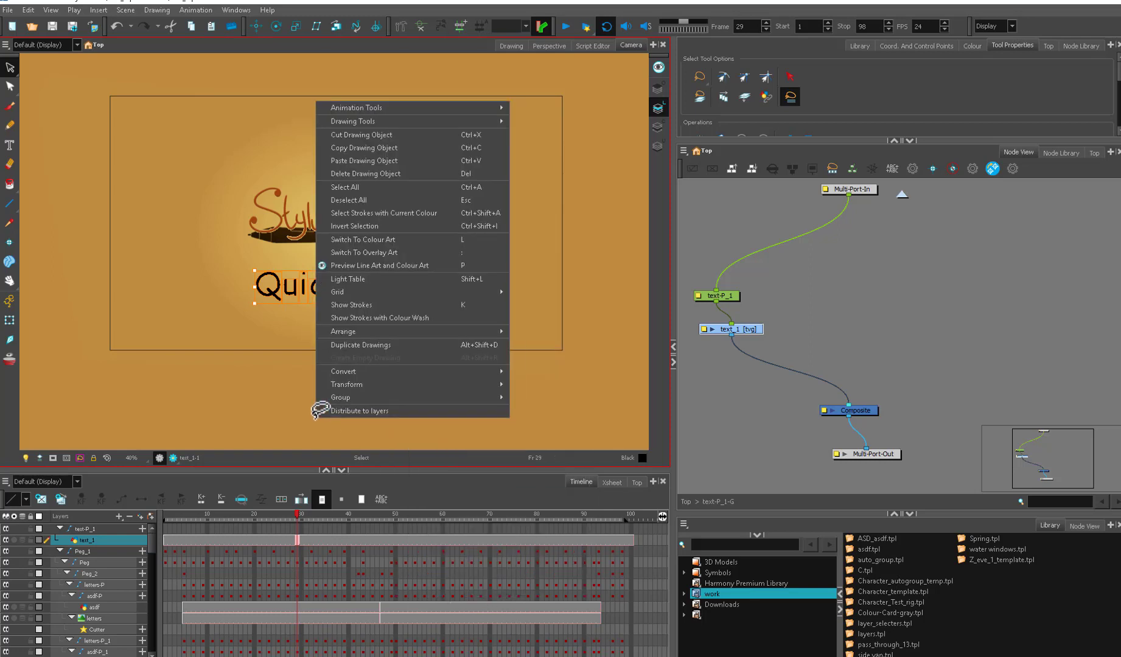
click(445, 412)
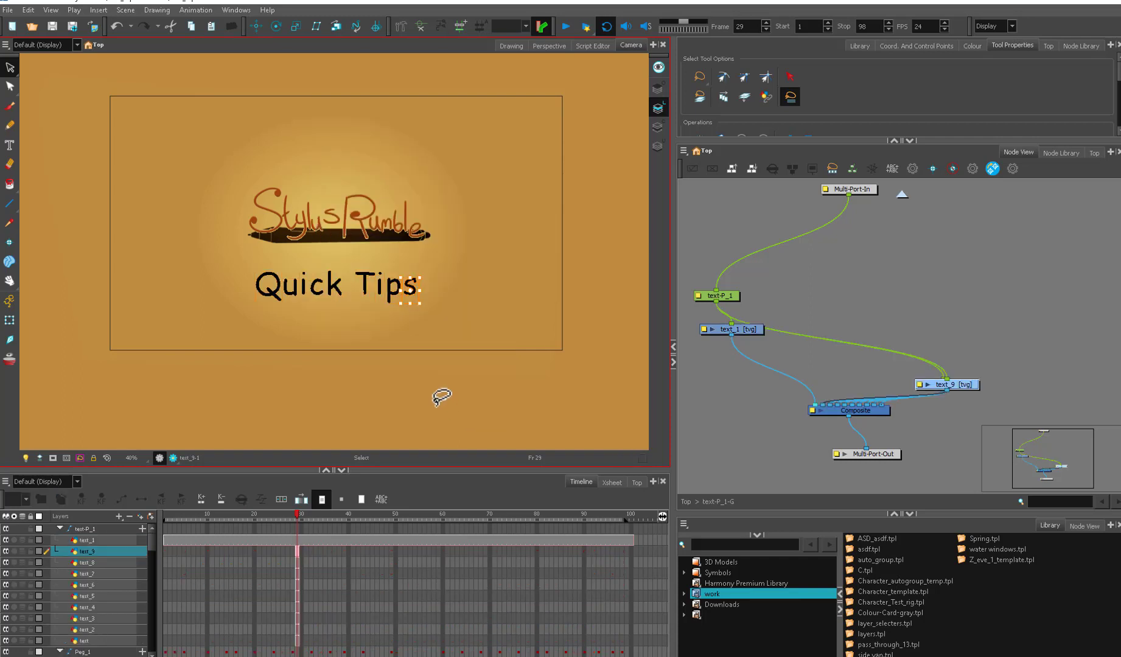
Tidy the network of new letter nodes and move the text-P_1 peg up close to Multi-Port-In
drag(889, 458, 888, 474)
click(731, 168)
click(544, 357)
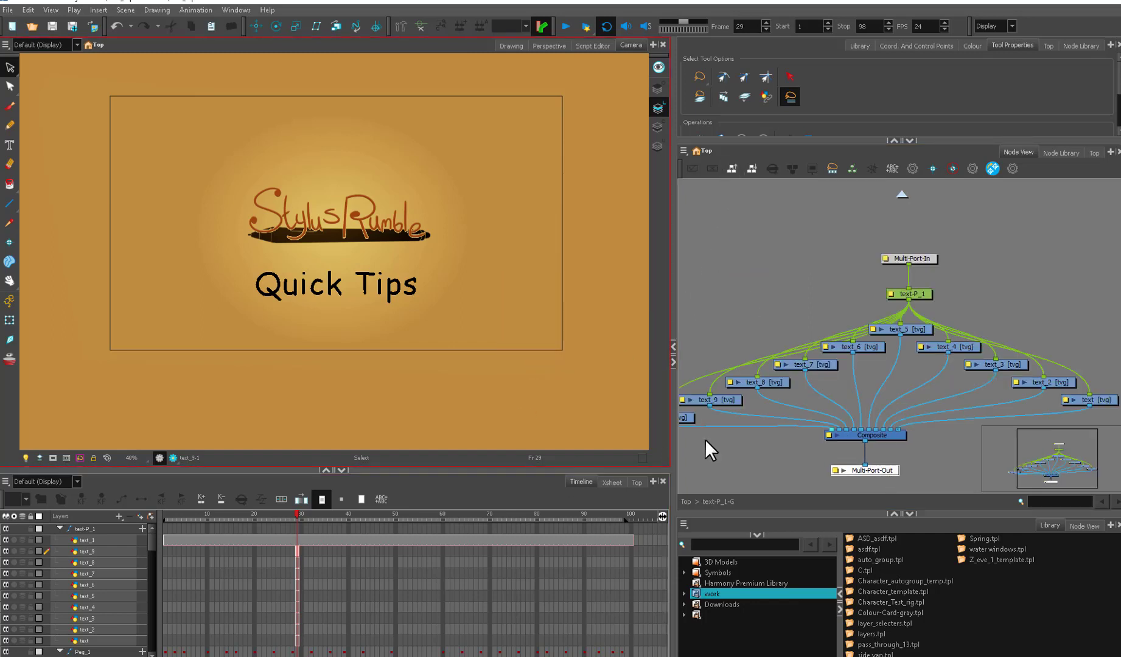
drag(923, 281, 937, 219)
scroll(898, 336, down, 2)
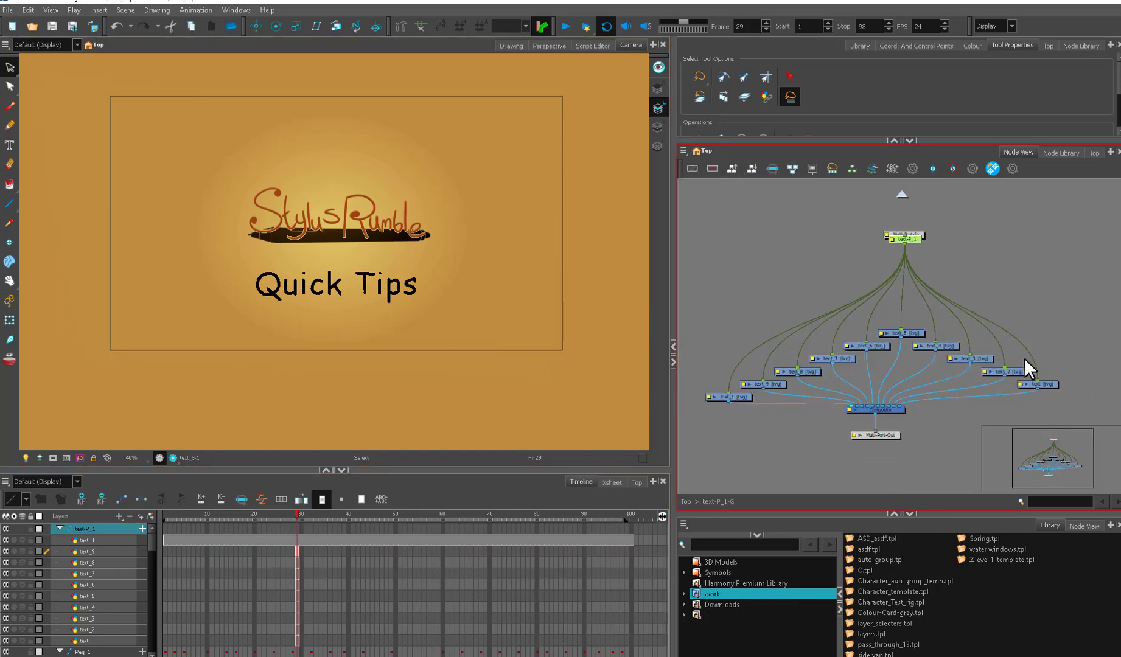
drag(951, 419, 830, 436)
drag(826, 395, 832, 418)
Delete the emptied text_1 drawing node from the network
drag(706, 359, 767, 393)
key(d)
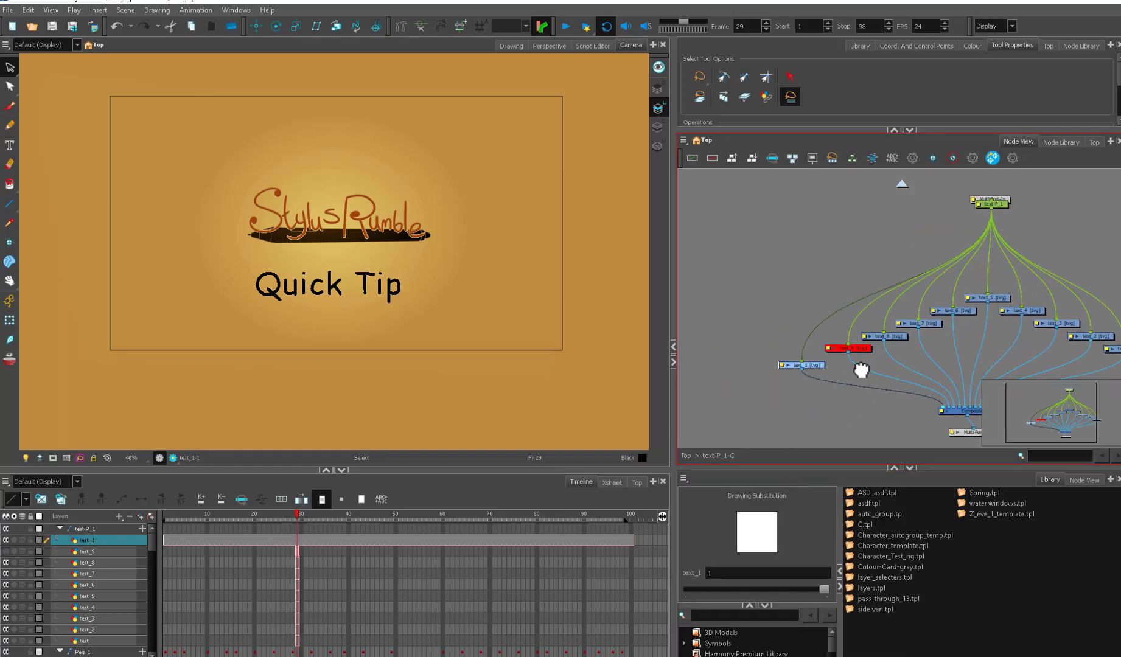
mouse_move(790, 367)
mouse_down()
mouse_move(742, 341)
mouse_move(760, 330)
mouse_up()
key(Delete)
Disable and re-enable the individual letter nodes one after another to check which letter each one holds
key(a)
key(d)
click(851, 313)
key(d)
key(a)
click(775, 329)
key(a)
drag(887, 324, 818, 339)
click(812, 317)
key(d)
key(d)
click(853, 303)
key(d)
key(d)
click(891, 291)
key(d)
key(d)
click(946, 317)
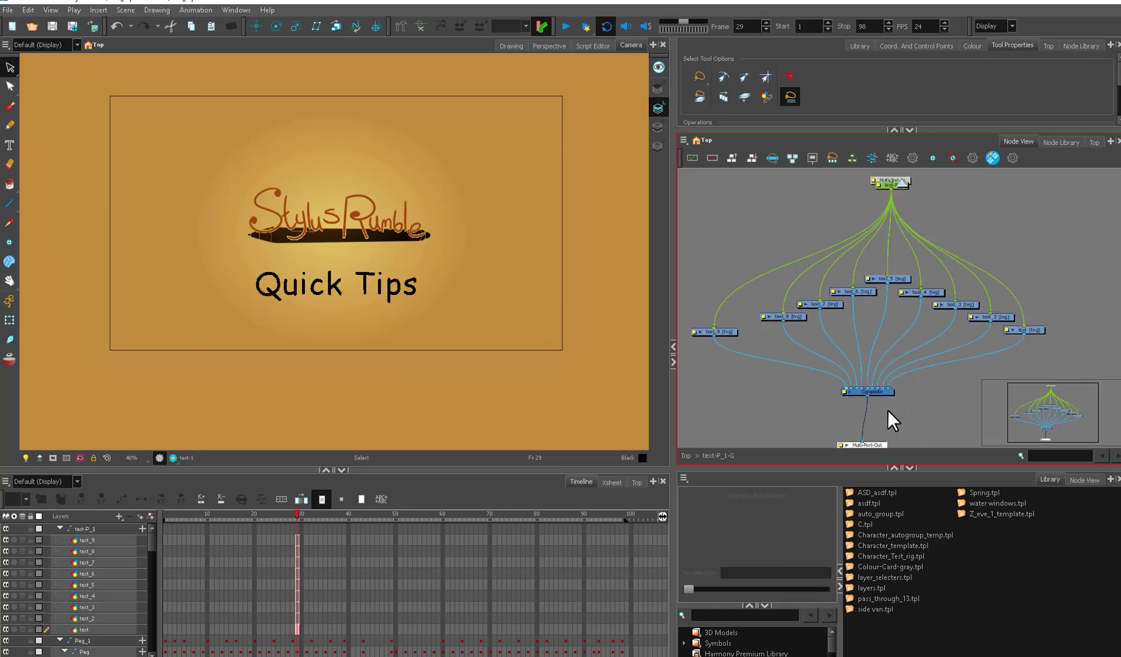
Add a parent peg to each of the nine letter layers and line the pegs up above their drawings
scroll(887, 409, down, 1)
drag(928, 395, 896, 380)
drag(1014, 251, 709, 339)
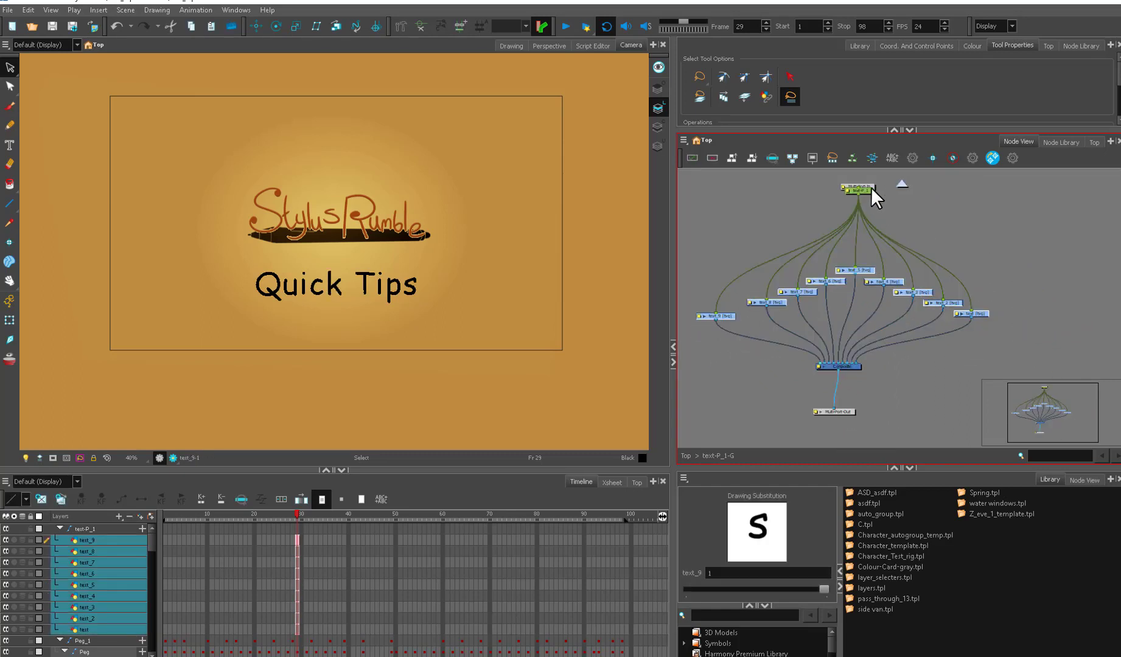
click(149, 515)
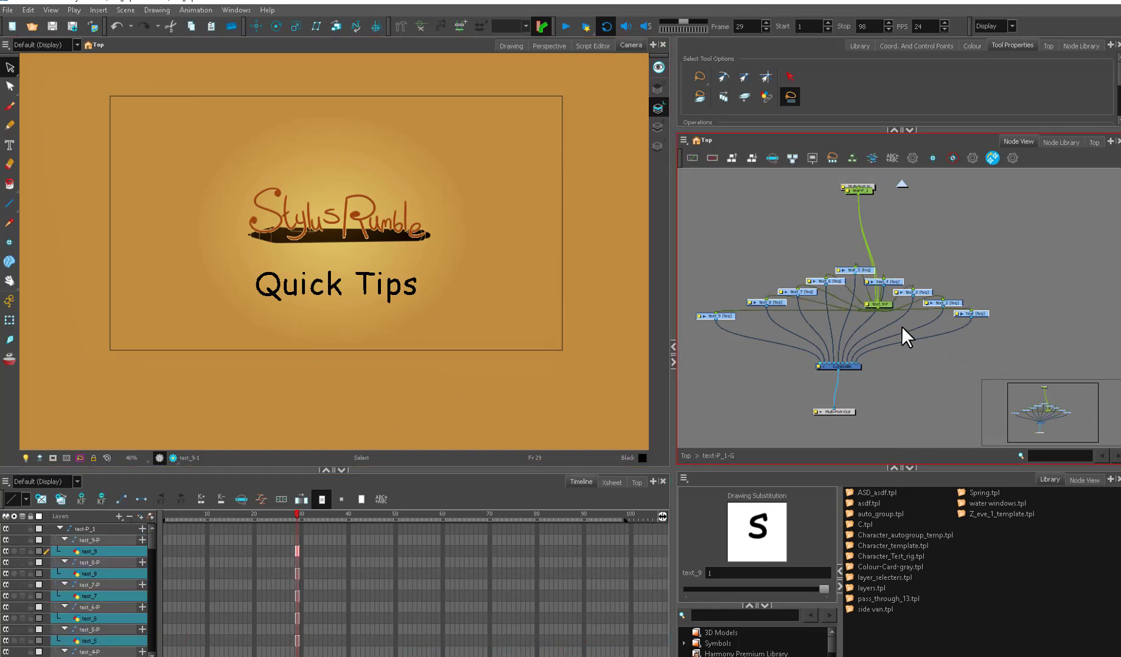
click(772, 158)
click(538, 359)
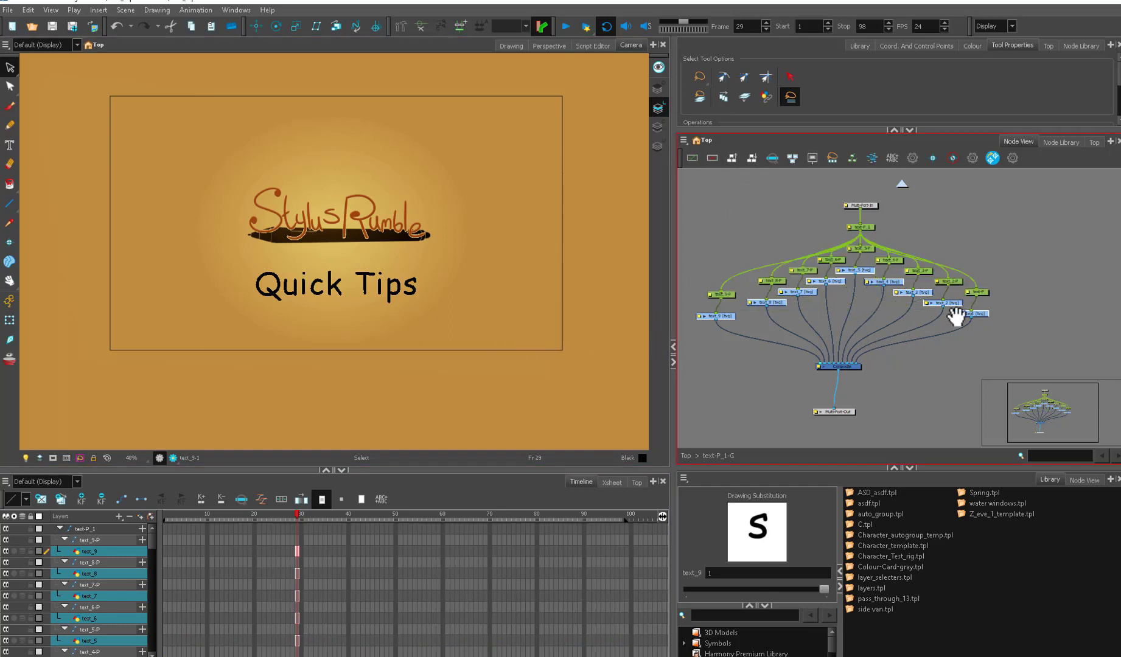
Expand the text-P_1 layer, adjust the letter pegs' placement above their drawings, and select all nine letter pegs together
scroll(849, 298, up, 2)
scroll(844, 286, up, 3)
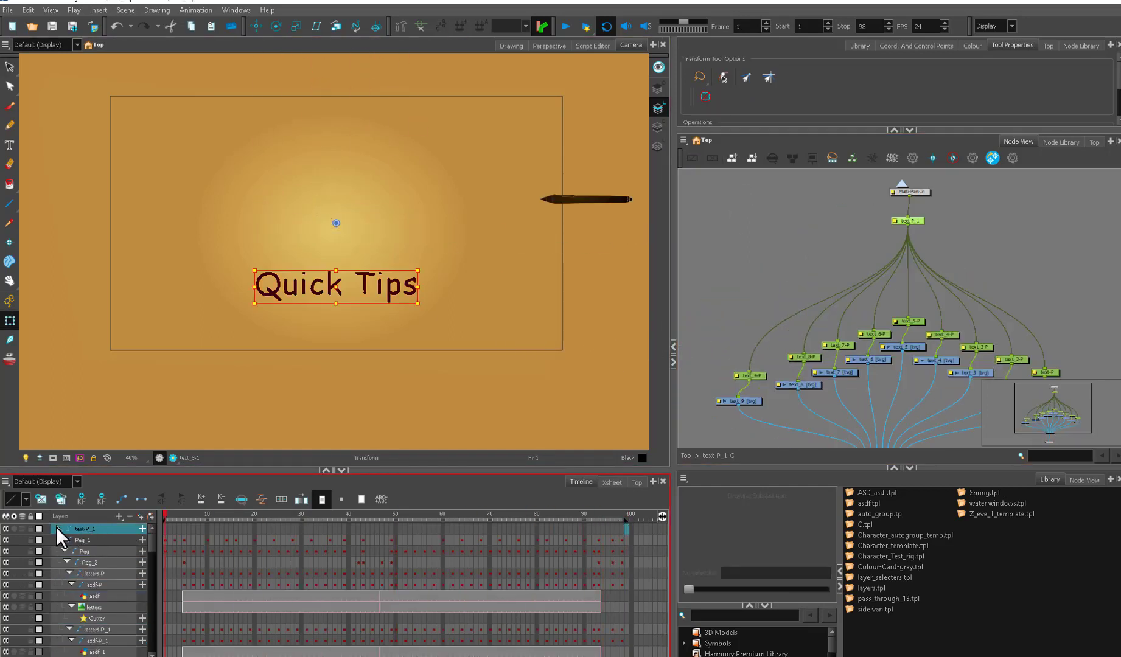
click(57, 528)
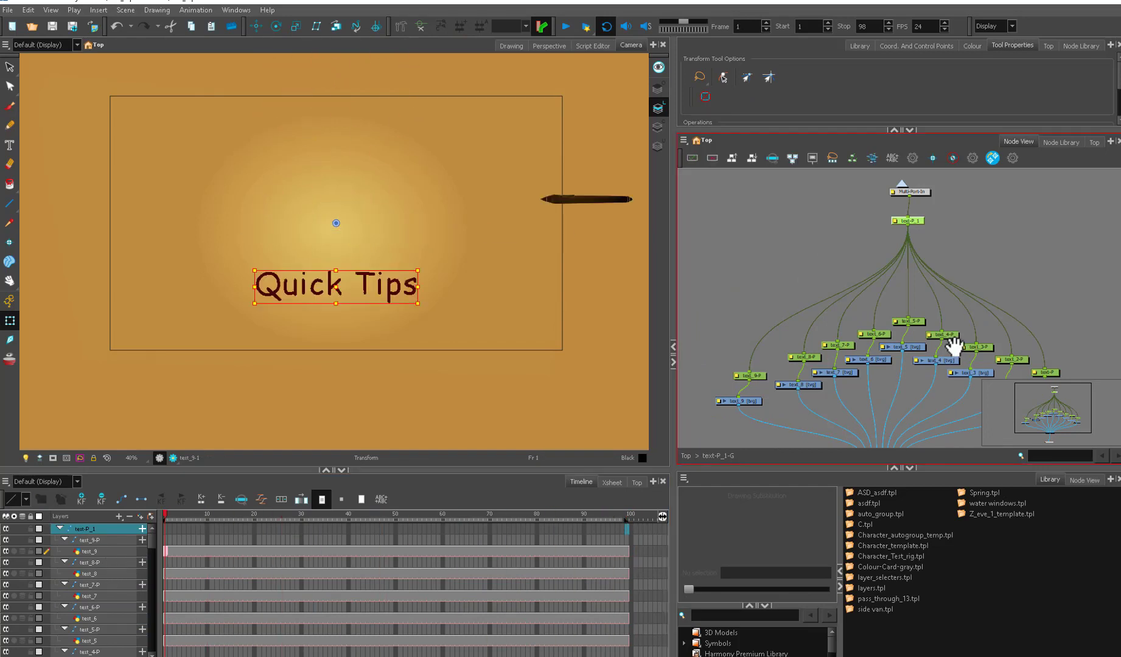
drag(950, 342, 899, 298)
scroll(900, 316, down, 1)
click(732, 327)
drag(773, 313, 841, 274)
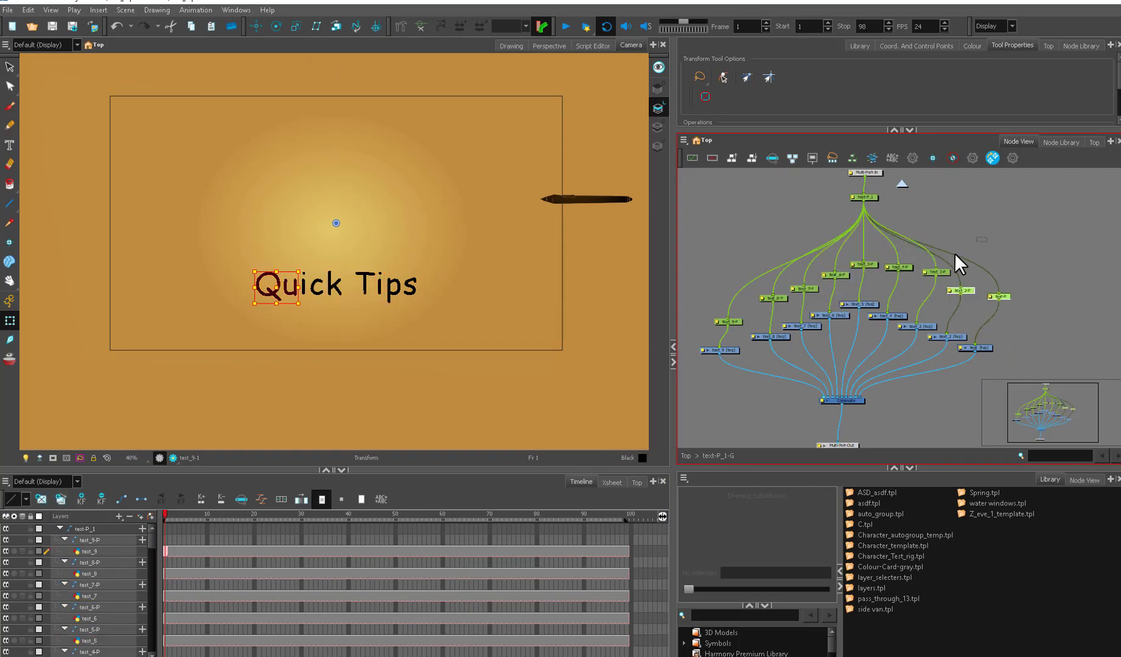
drag(955, 251, 734, 314)
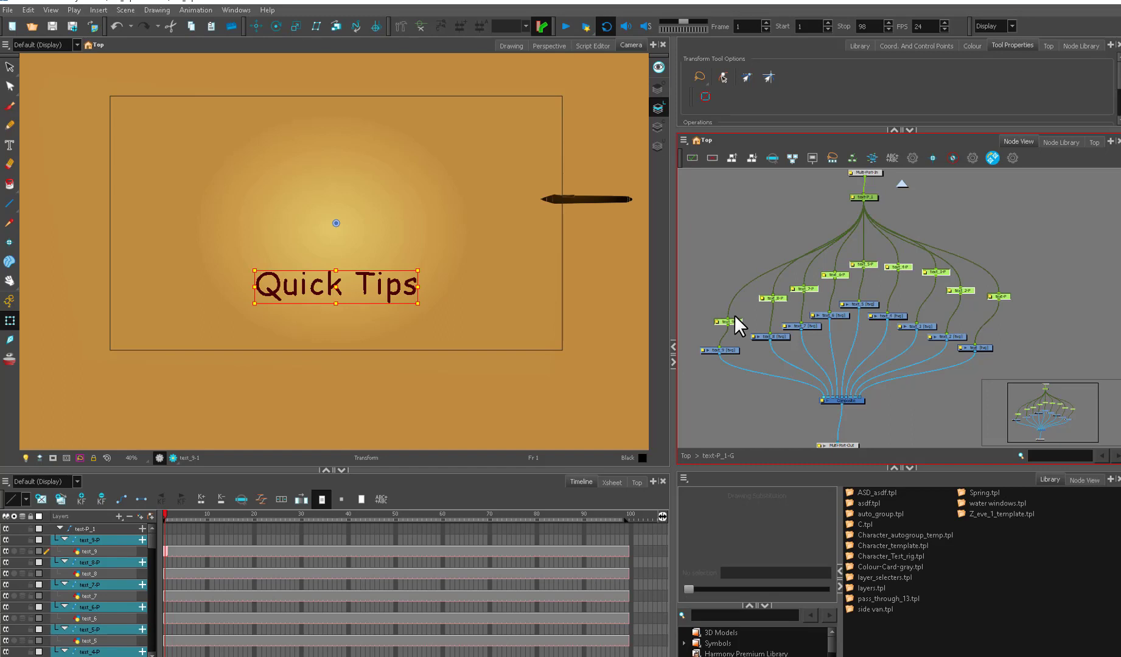
Move "Quick Tips" out past the left edge of the camera frame at frame 1 using the main peg text-P_1
drag(873, 197, 867, 201)
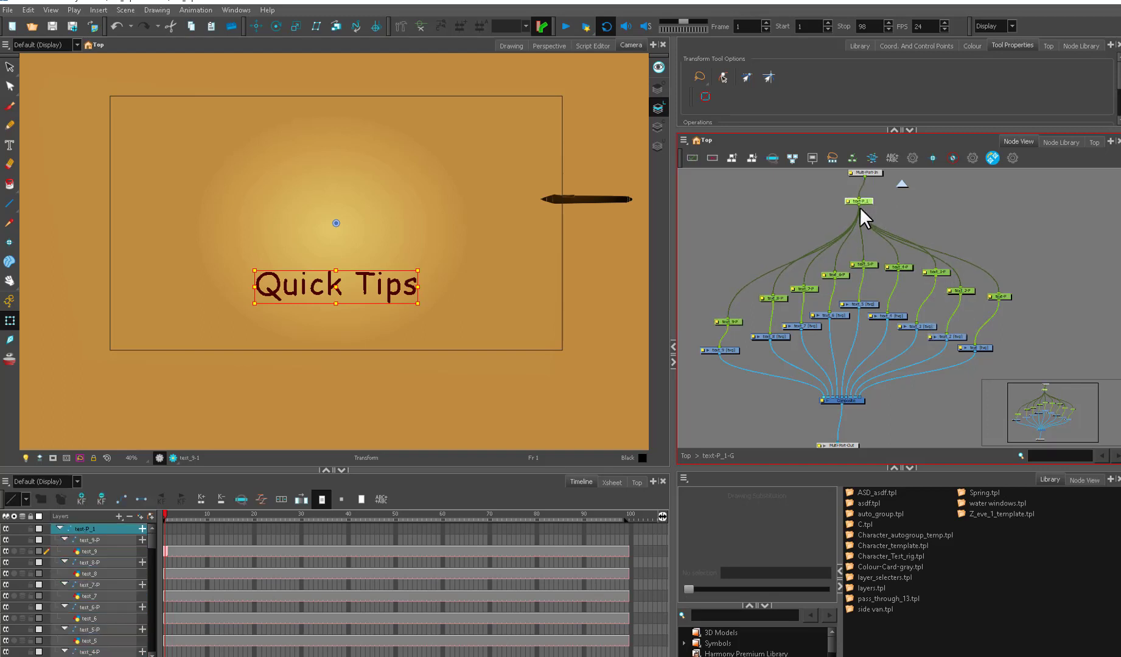
drag(865, 200, 854, 205)
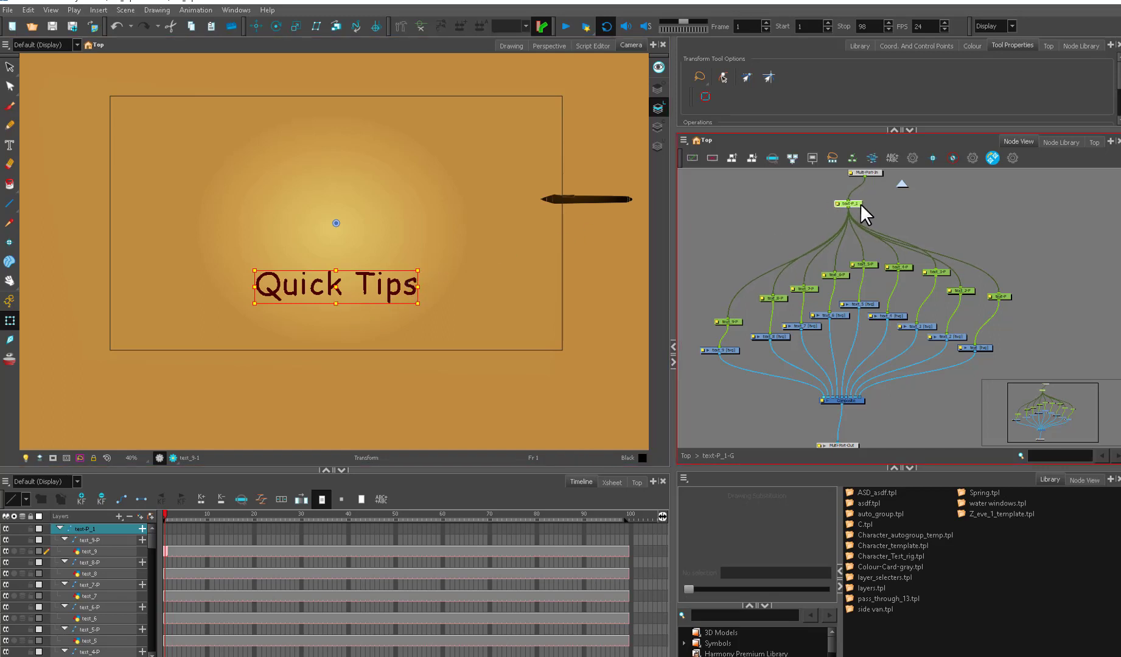
drag(337, 288, 3, 328)
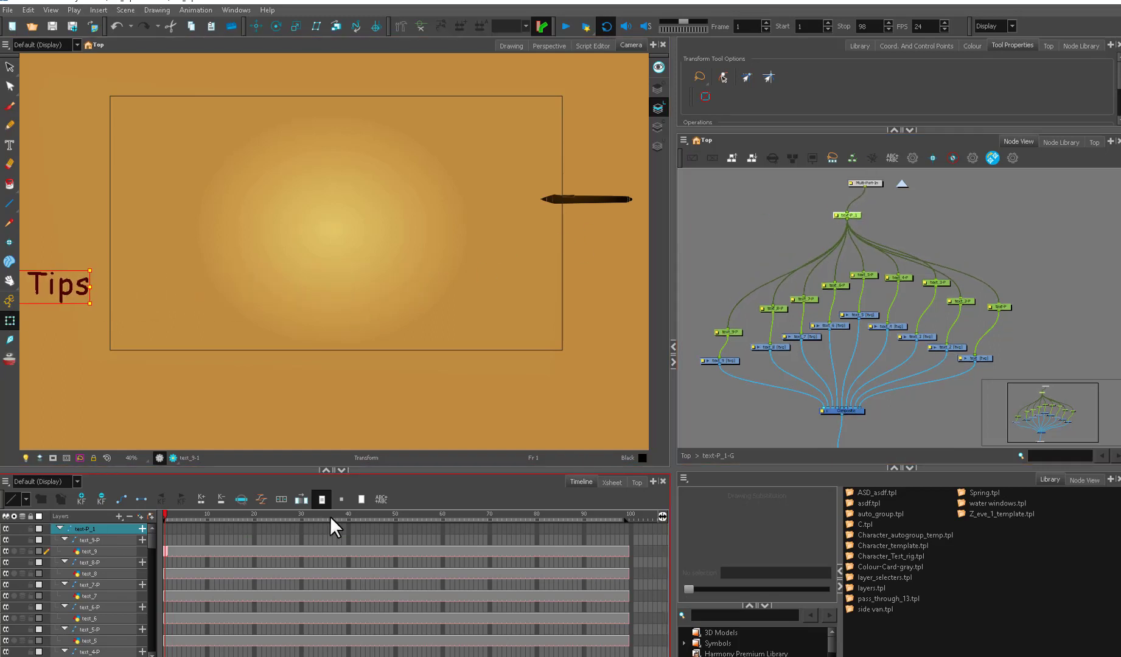
Keyframe the main peg at frame 28 with "Quick Tips" back beneath the logo and scrub between frames 1 and 28
drag(193, 514, 293, 519)
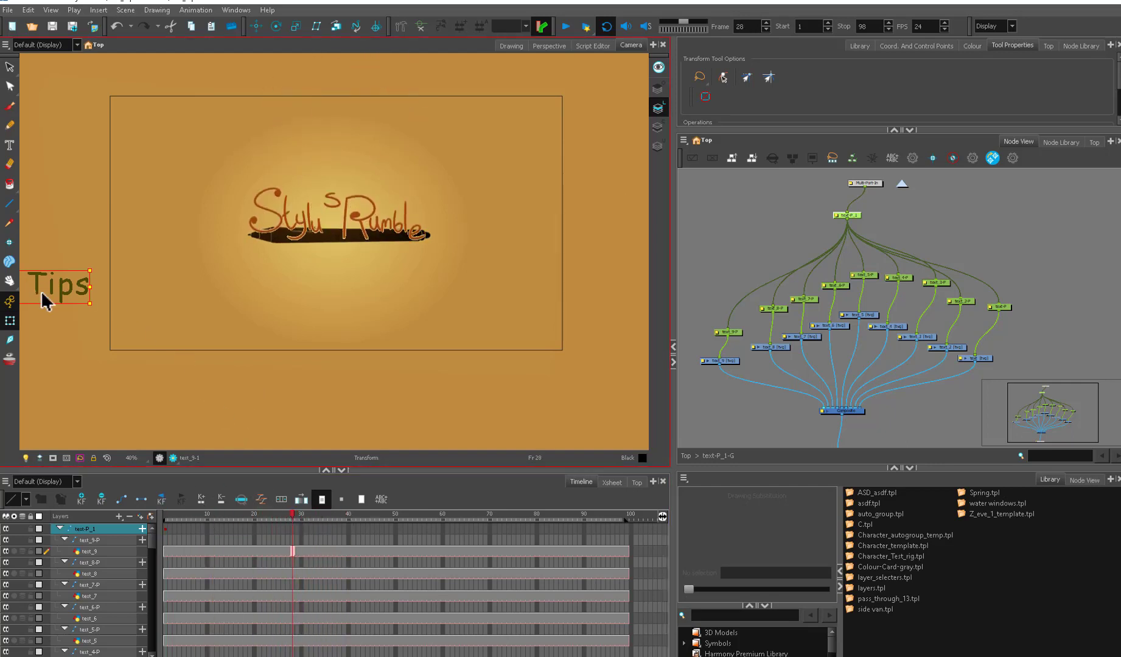
drag(45, 293, 375, 283)
click(166, 531)
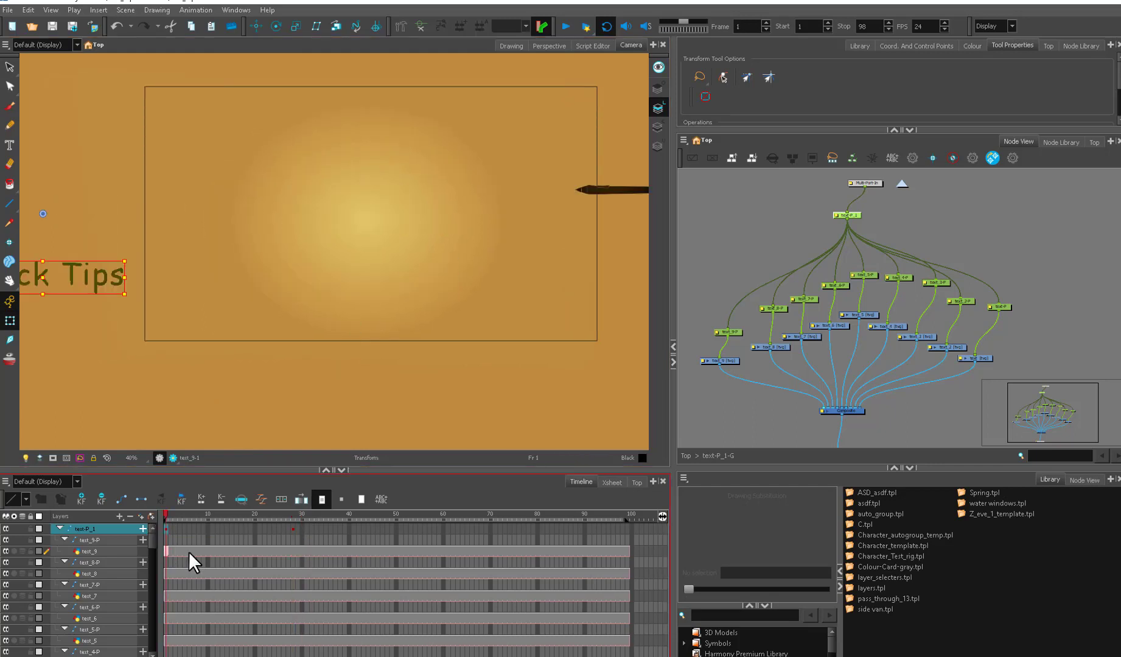
drag(856, 215, 867, 216)
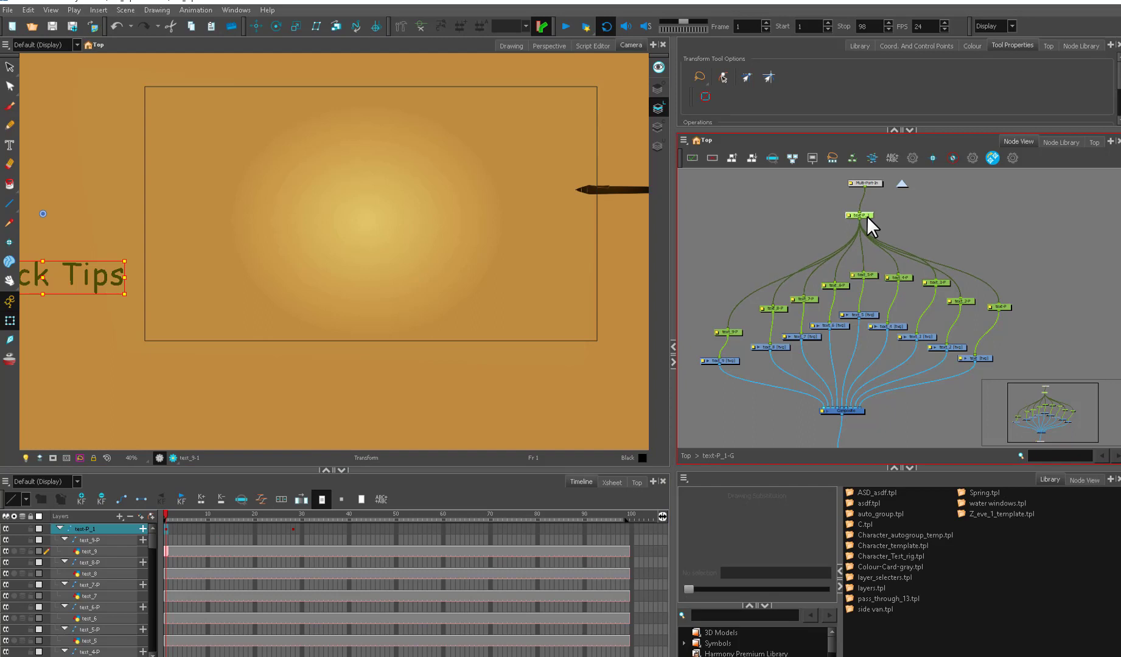
drag(246, 515, 293, 515)
Select the main peg and individual letter pegs of "Tips" to compare what each one controls
click(876, 217)
click(810, 297)
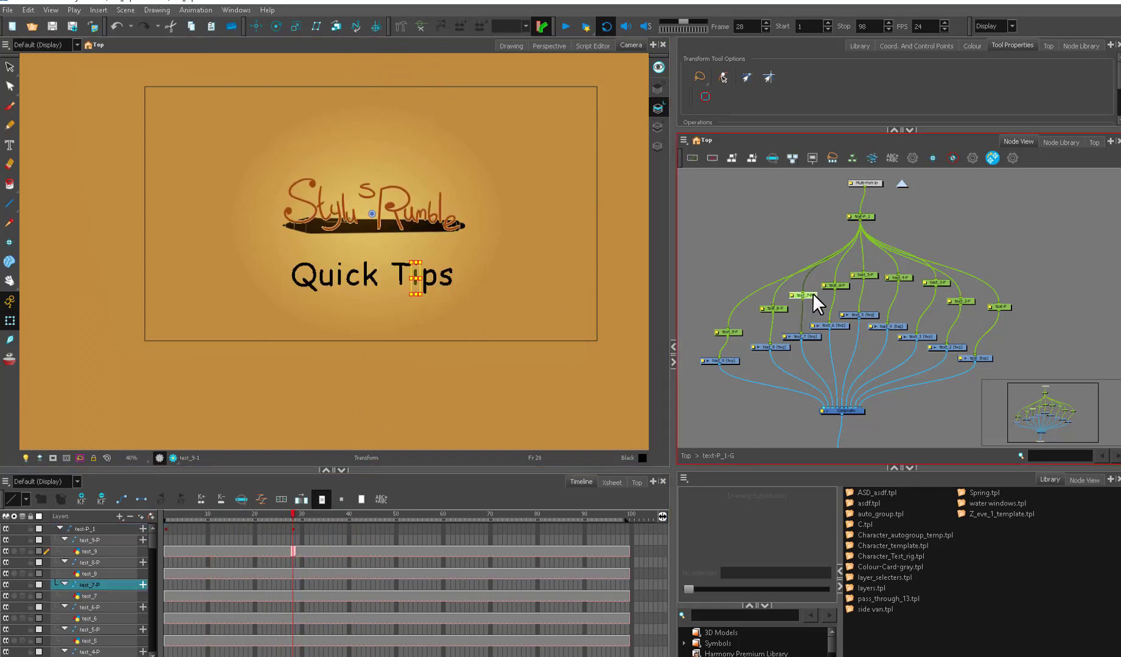
click(776, 304)
click(835, 285)
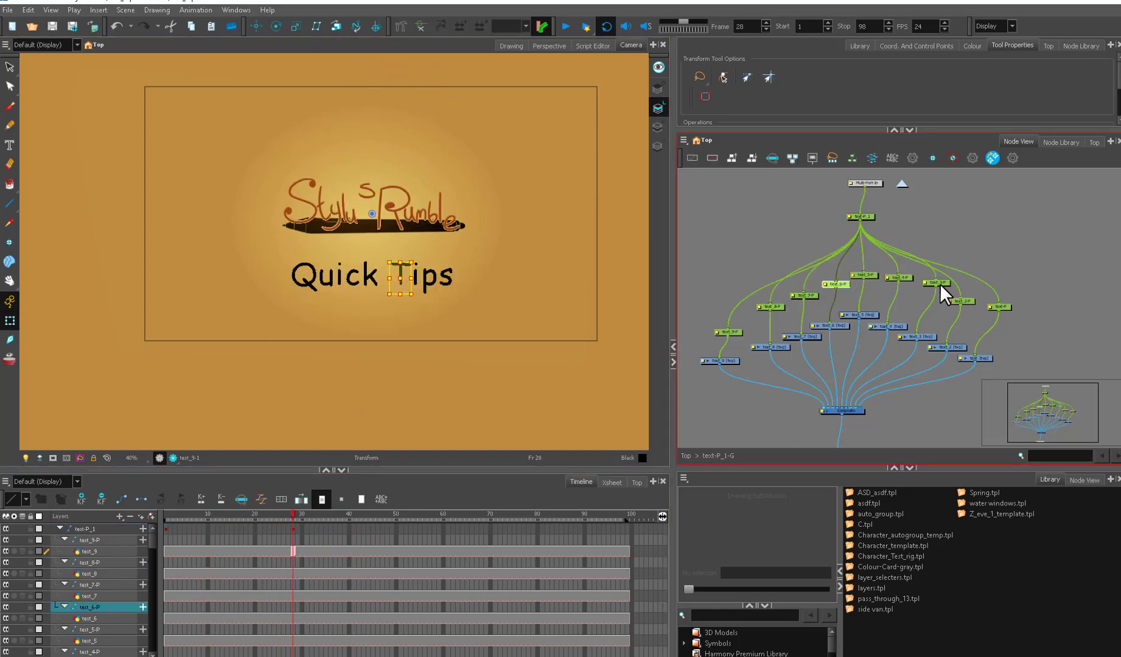
Delete the main peg's keyframe at frame 28 and return to frame 1
click(294, 530)
key(Delete)
drag(290, 513, 163, 519)
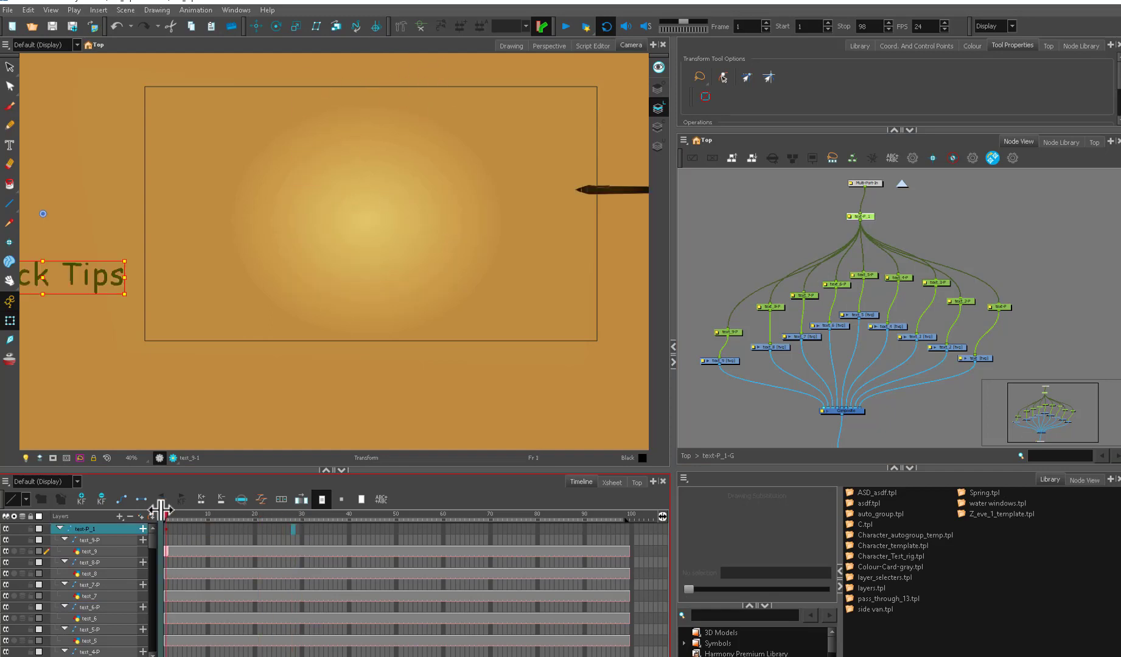
Reposition the main peg node slightly and select all nine letter pegs together with the off-camera text in view
click(876, 219)
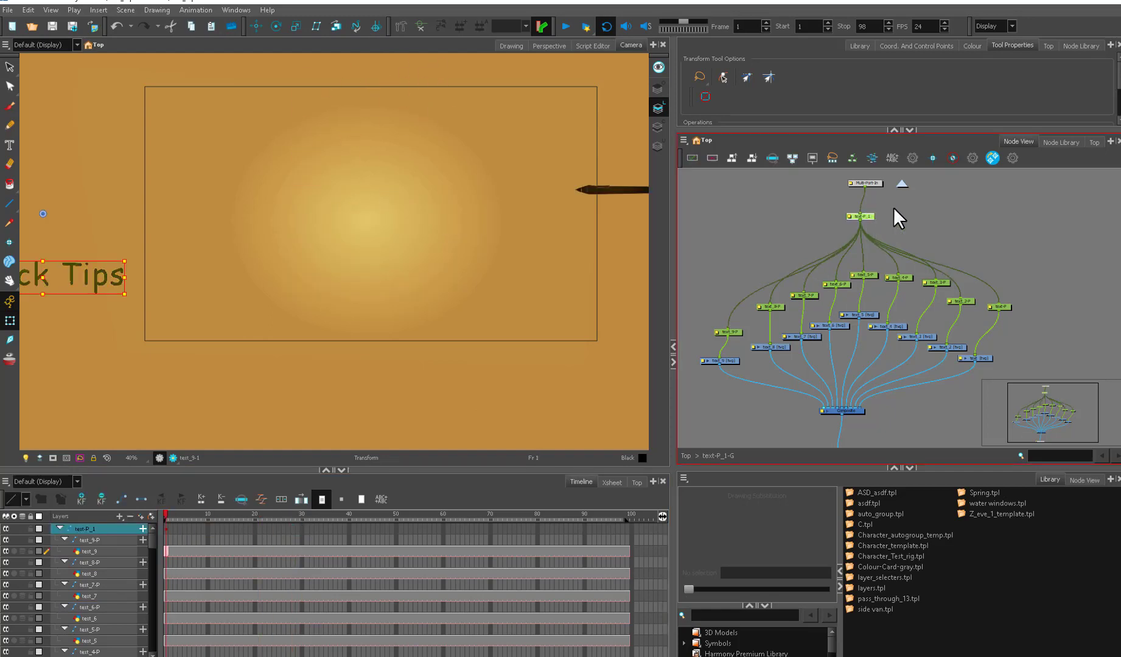
drag(861, 215, 856, 211)
drag(701, 280, 856, 291)
drag(1014, 262, 946, 320)
drag(802, 332, 807, 332)
drag(307, 370, 465, 369)
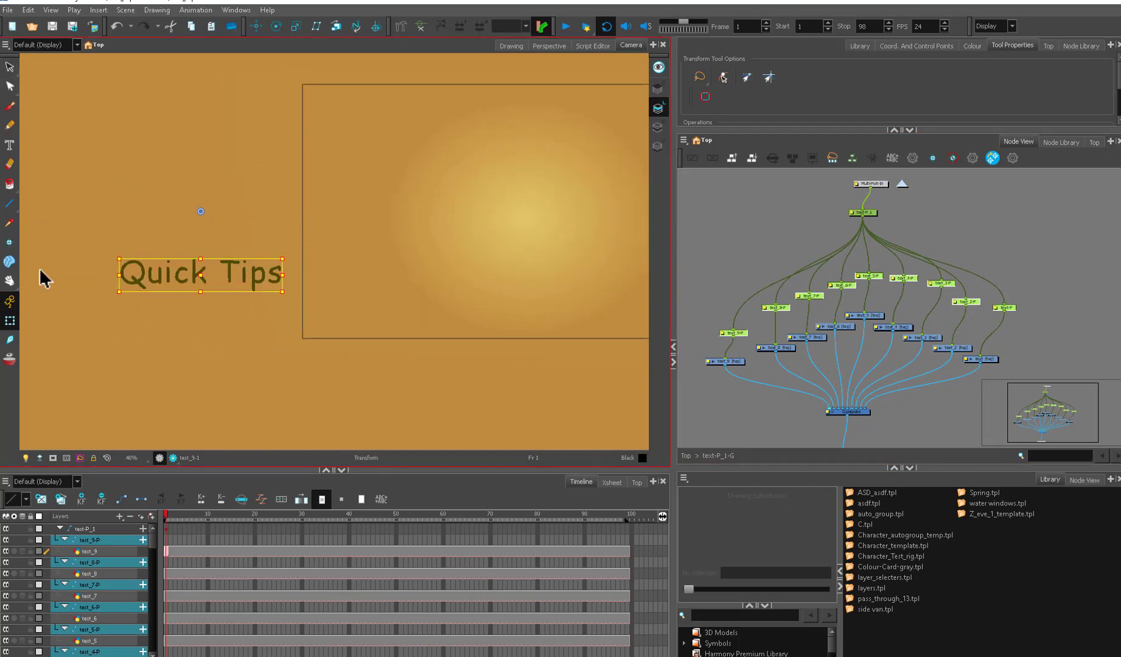
Clear the selection and select the drawings of the letters "s", "p" and "T" directly in the camera view
key(Escape)
click(275, 280)
shift+click(259, 274)
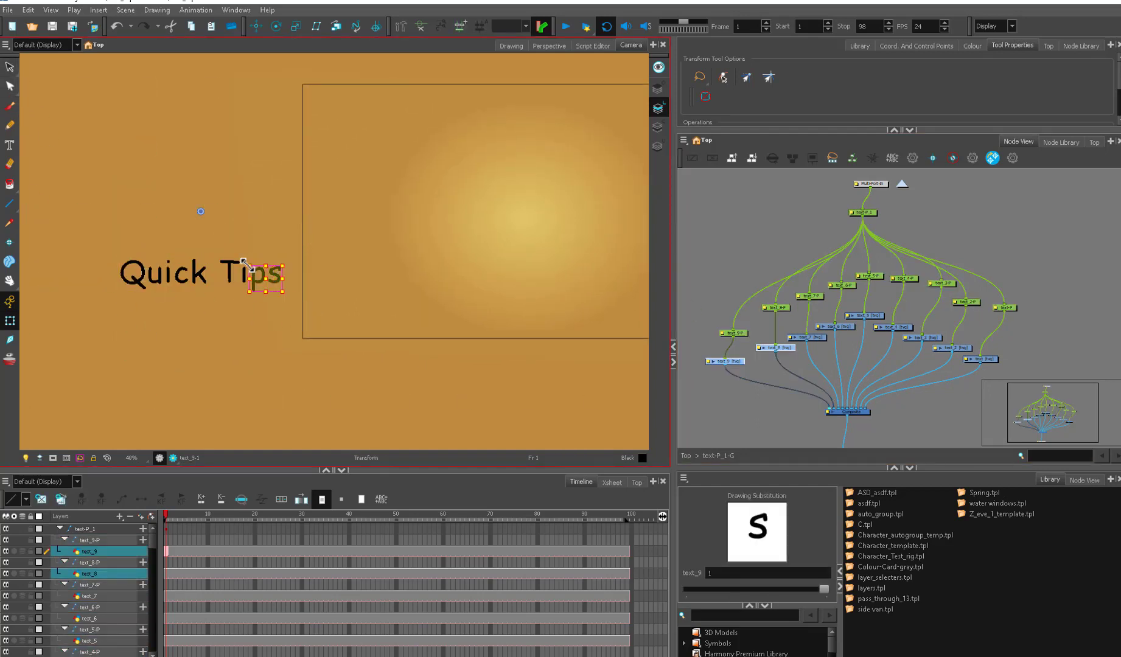
shift+click(229, 268)
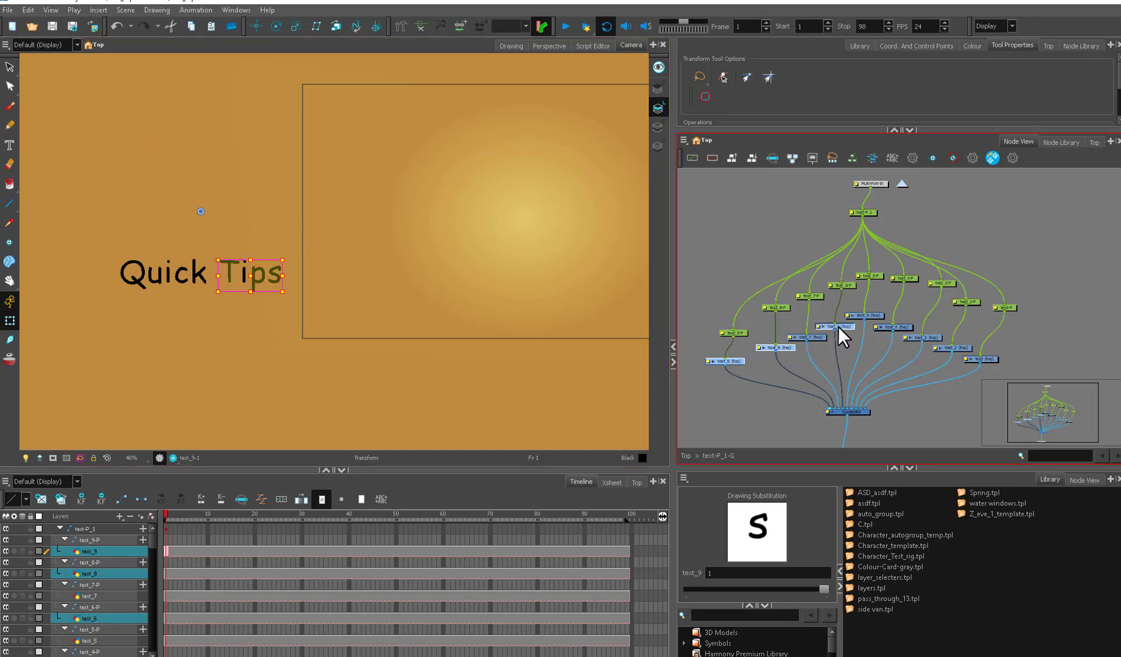
Inspect the Advanced and Controls properties of the text_6 drawing layer, including its Animate Using Animation Tools option
click(817, 326)
click(427, 269)
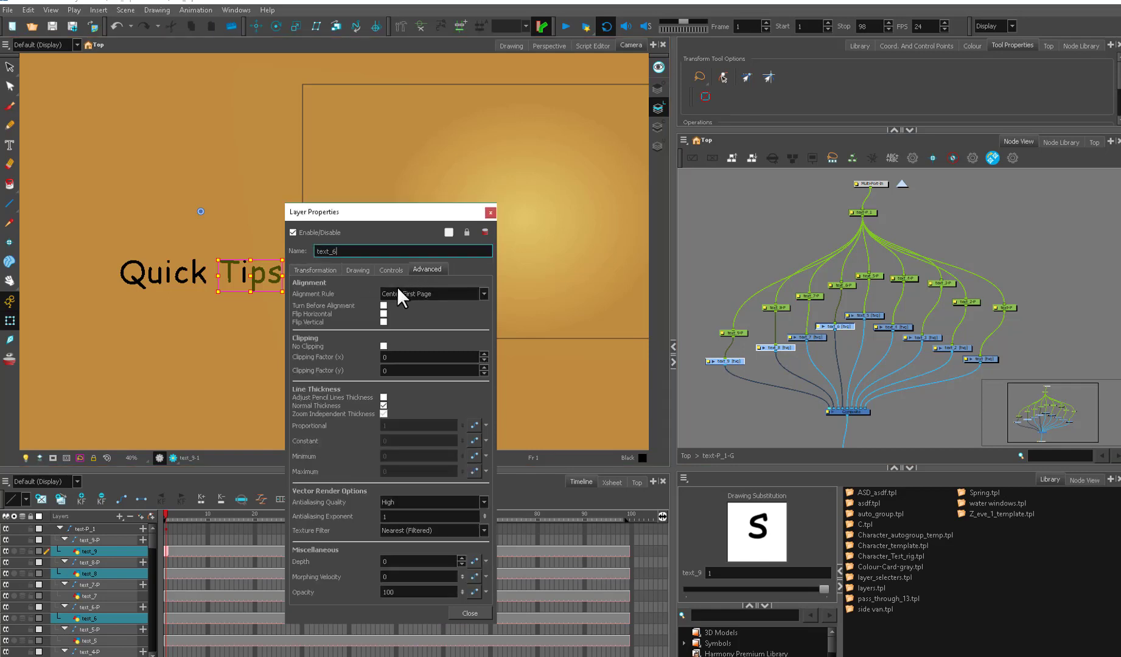
click(390, 269)
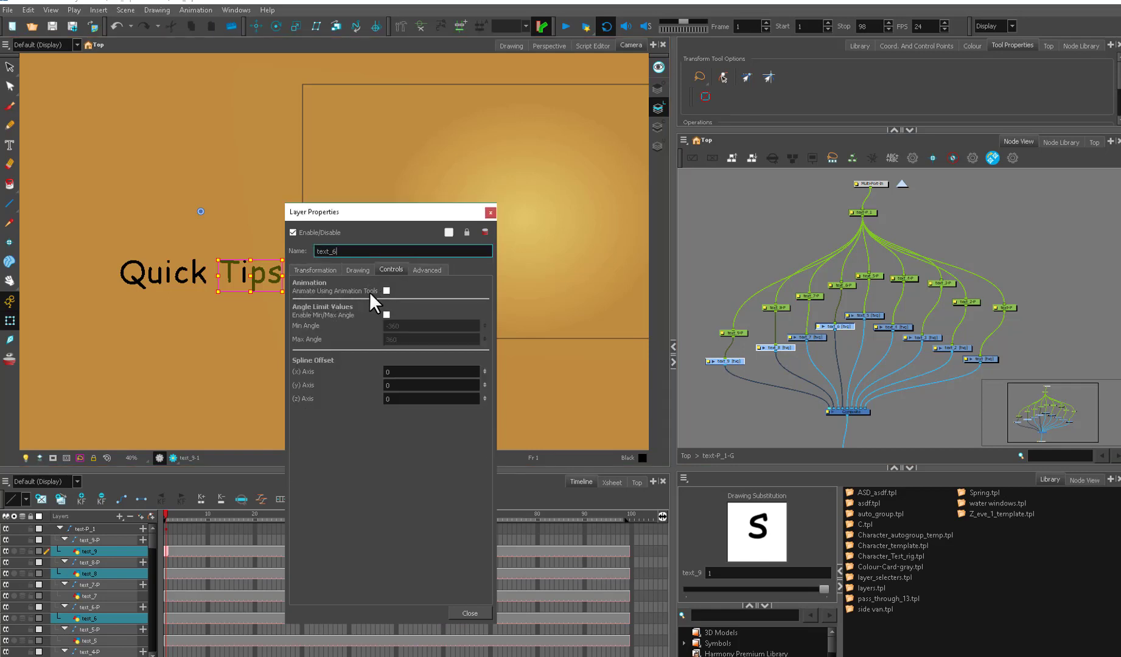
click(490, 212)
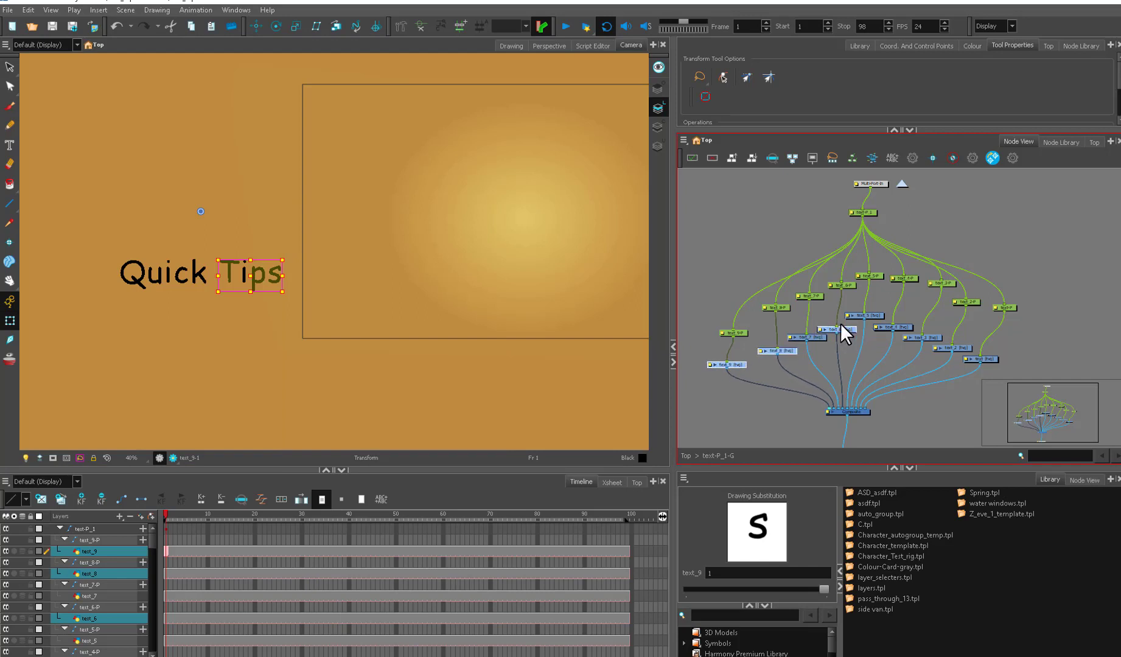
Nudge the main peg node and select the nine letter pegs beneath it without the main peg
mouse_move(725, 270)
mouse_down()
mouse_move(763, 338)
mouse_move(778, 336)
mouse_up()
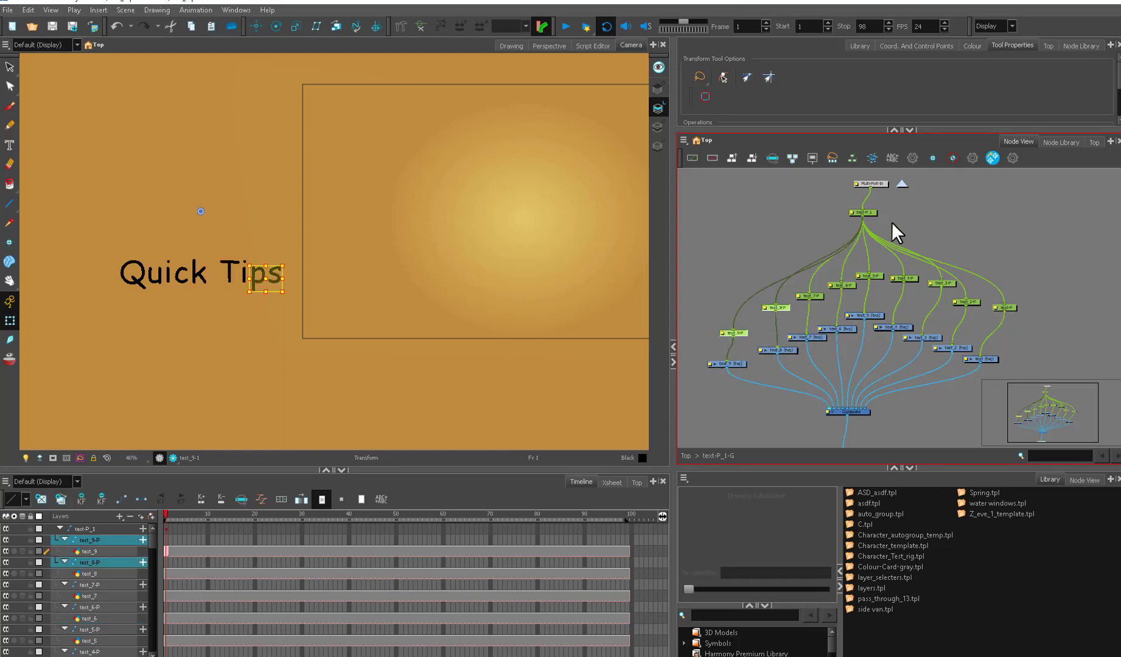
drag(861, 213, 858, 212)
drag(728, 274, 779, 337)
drag(812, 283, 844, 295)
drag(916, 287, 996, 312)
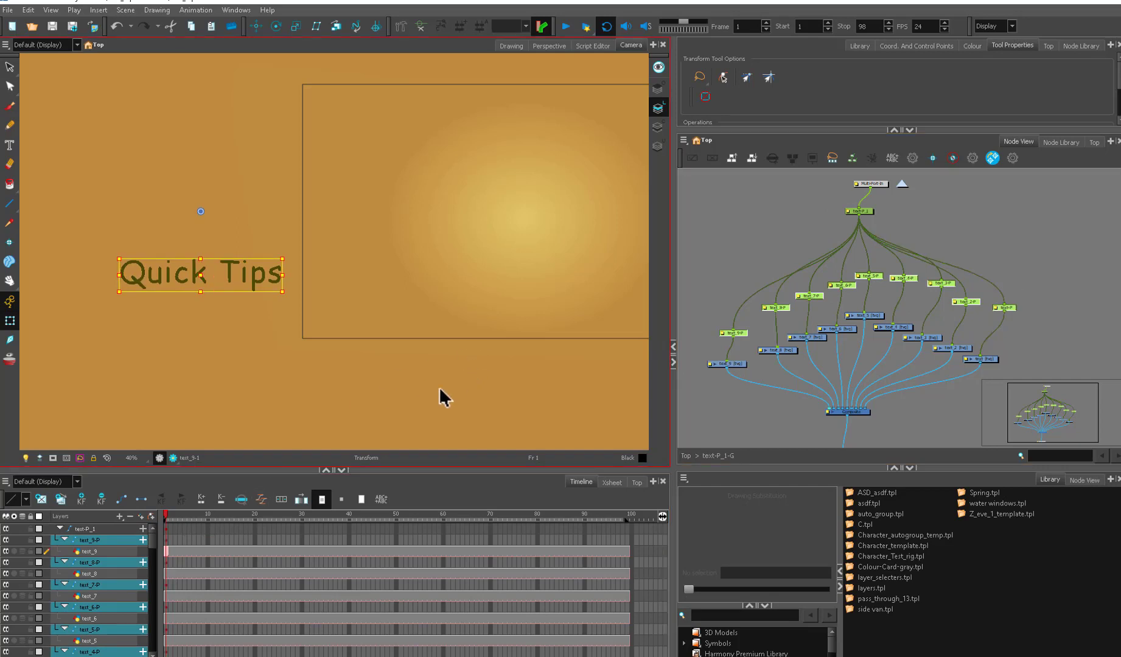
Bring the "Quick Tips" letters into the camera frame and place them centred beneath the logo with a key at frame 21
drag(238, 516, 305, 518)
drag(504, 390, 322, 432)
drag(301, 517, 279, 516)
drag(103, 325, 434, 315)
mouse_move(279, 510)
mouse_down()
mouse_move(266, 509)
mouse_move(280, 507)
mouse_move(262, 530)
mouse_move(278, 516)
mouse_up()
click(269, 528)
drag(1035, 320, 720, 316)
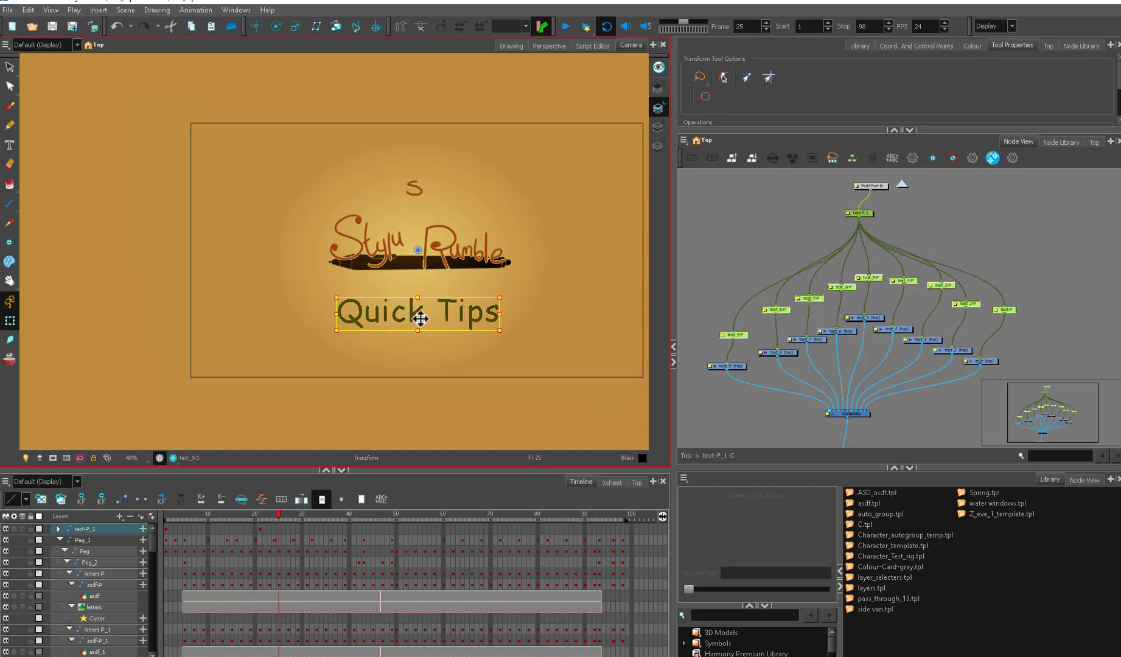
Shift the title slightly right at frame 25 as an overshoot, and copy the frame 21 keyframe to frame 29
drag(420, 317, 436, 317)
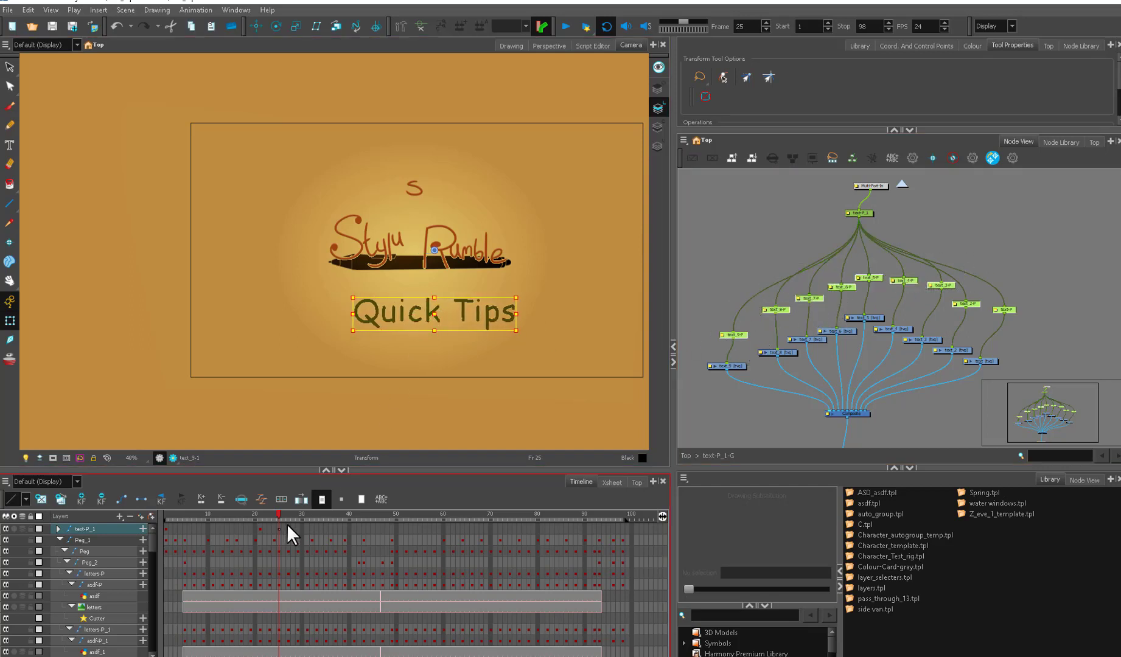
click(260, 528)
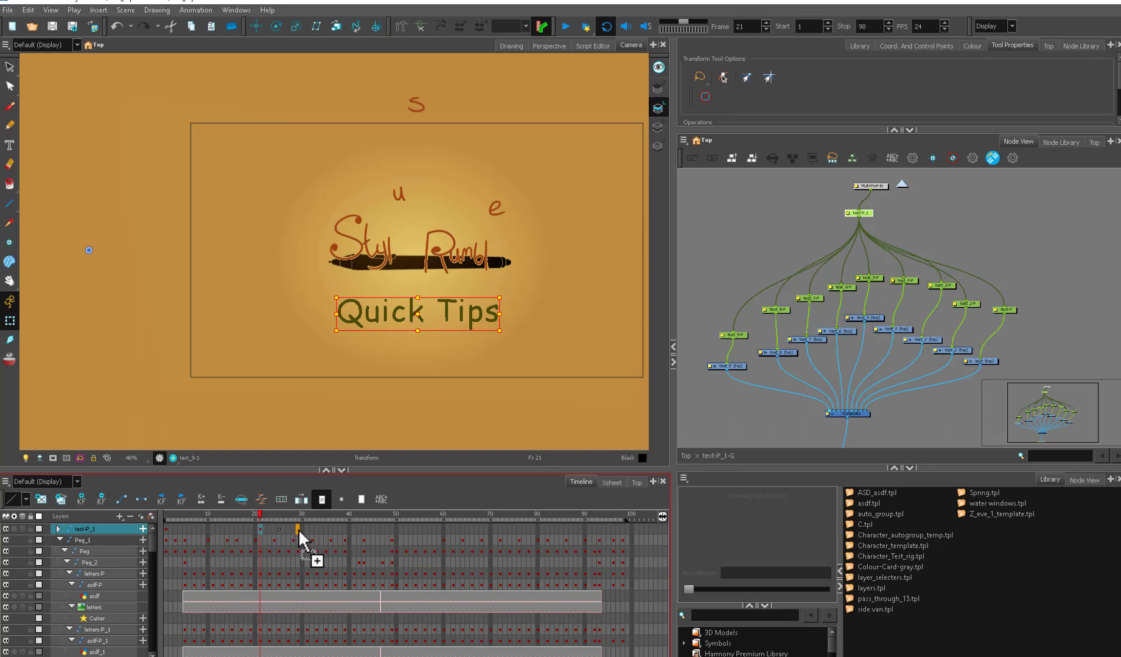
click(279, 528)
key(Return)
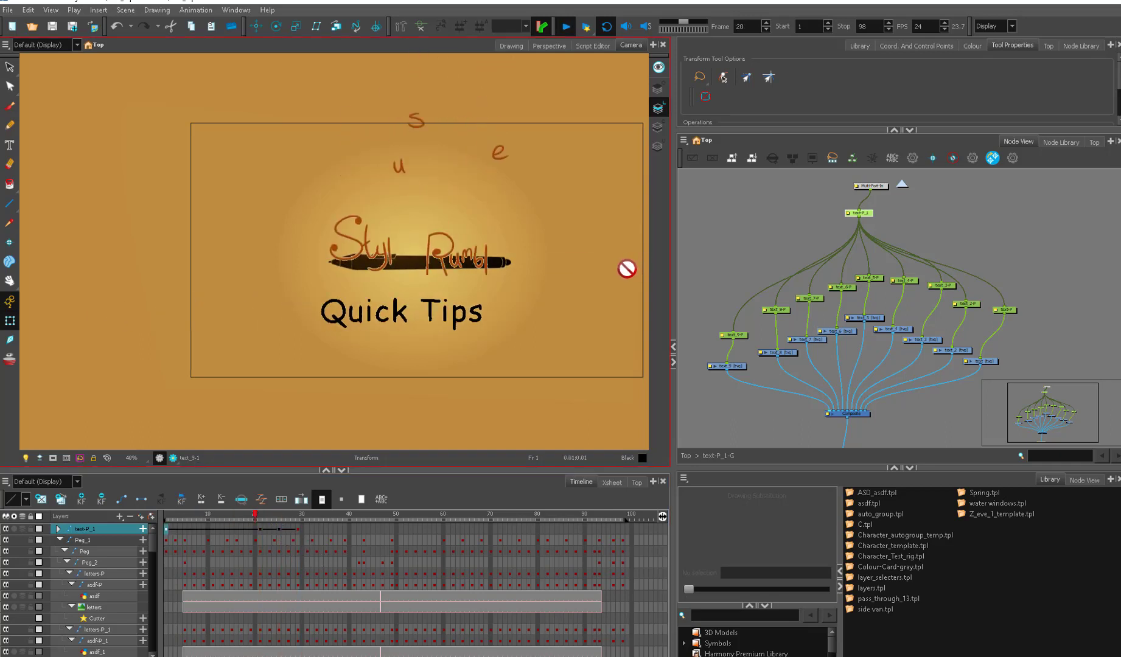
click(564, 26)
Move the title's first keyframe to frame 9 and play back the entrance
drag(172, 515, 202, 525)
click(565, 27)
drag(202, 525, 279, 514)
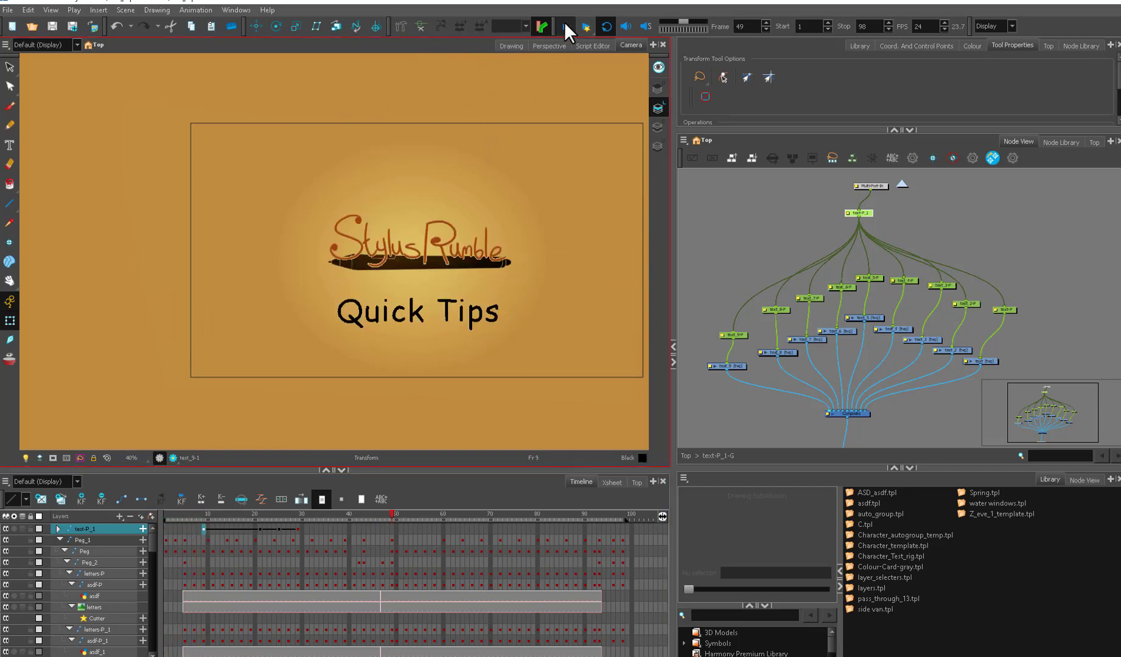
click(564, 26)
click(192, 515)
click(565, 27)
Apply an ease of 30 on both sides of the title's keyframes
click(261, 499)
drag(490, 405, 466, 409)
text(30)
double_click(587, 405)
text(30)
click(579, 438)
click(666, 436)
Move the title's last keyframe to frame 34 and apply the ease settings again
click(298, 528)
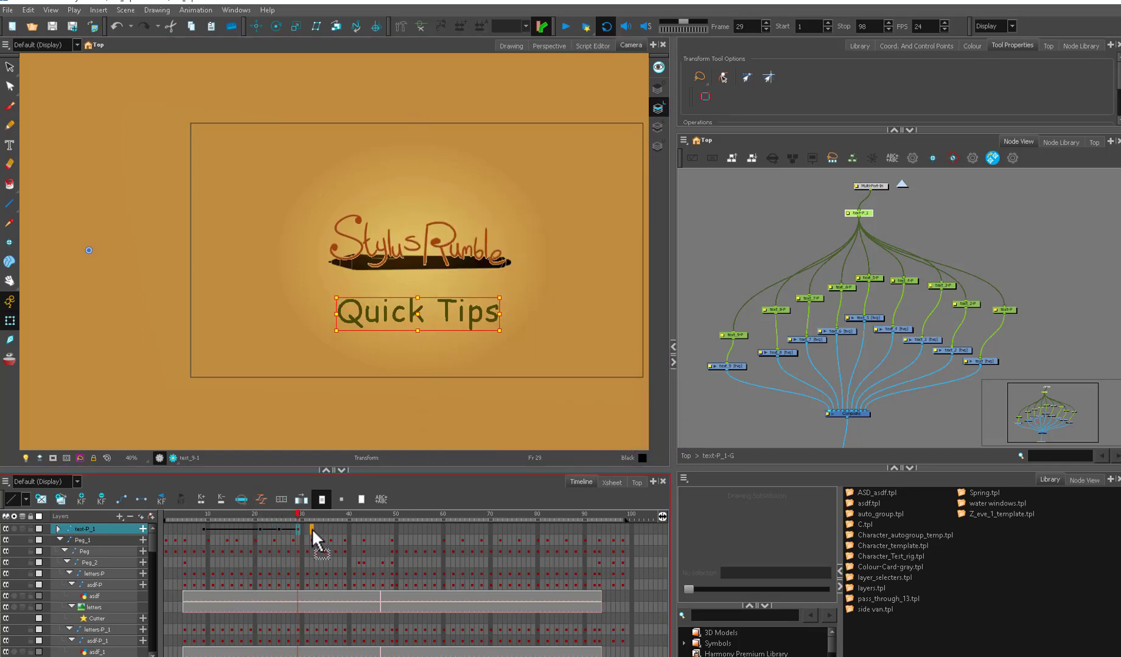
drag(312, 529, 321, 530)
click(263, 498)
click(573, 443)
click(673, 438)
Delay the title's first keyframe to frame 14 and play back the move with the area outside the camera masked
click(204, 527)
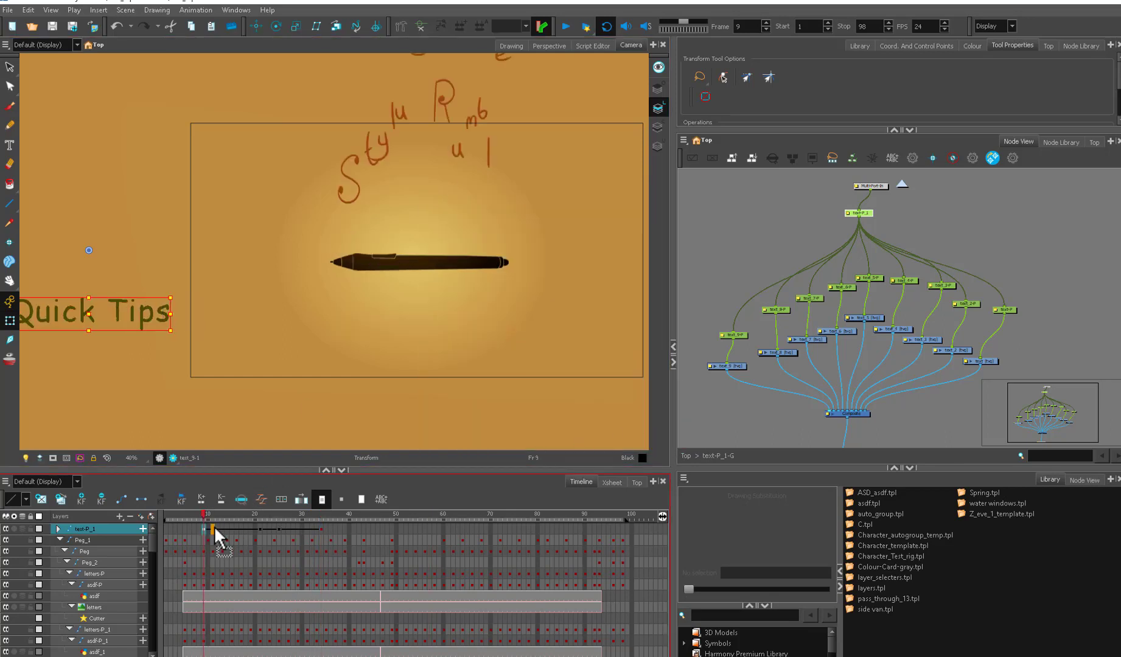
click(215, 527)
click(53, 456)
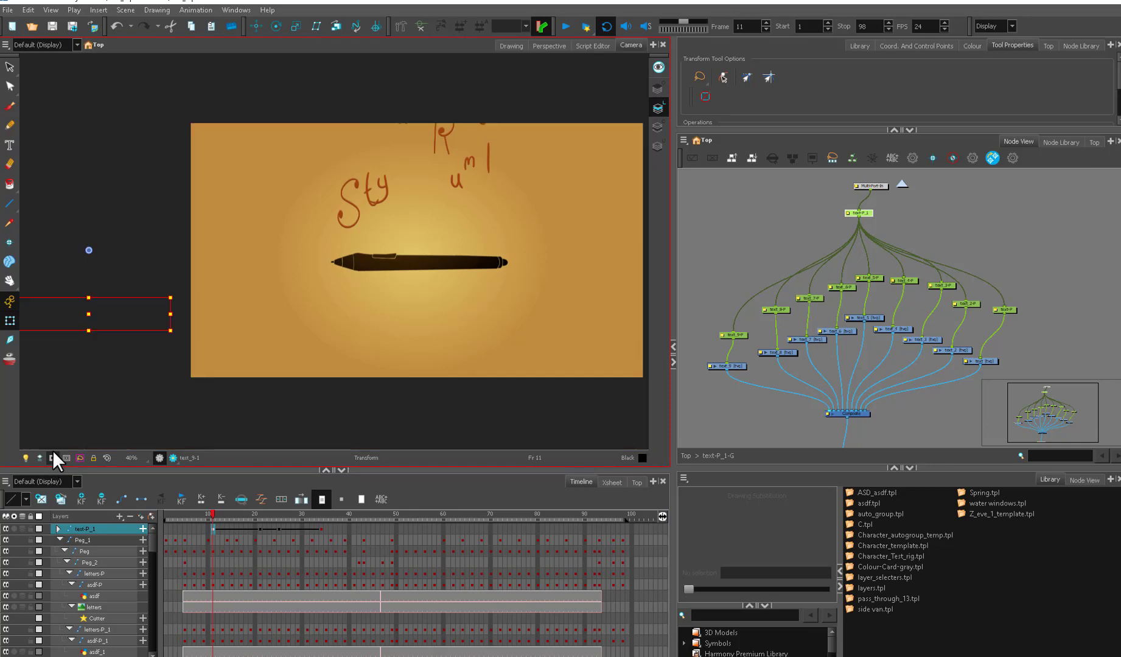
click(564, 26)
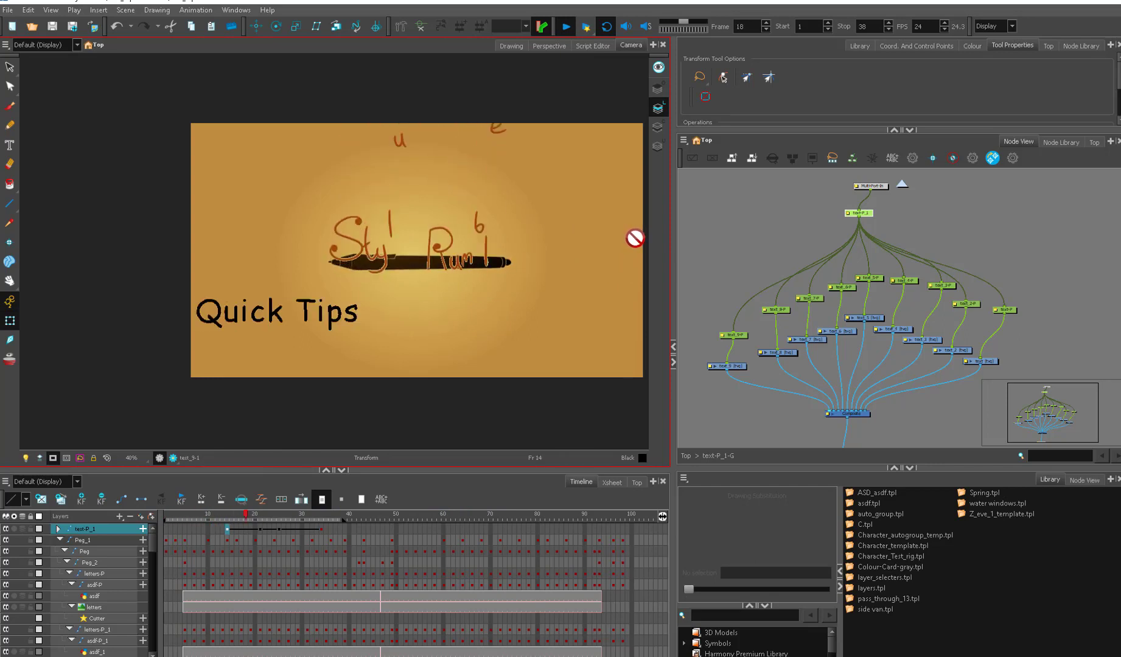
click(565, 27)
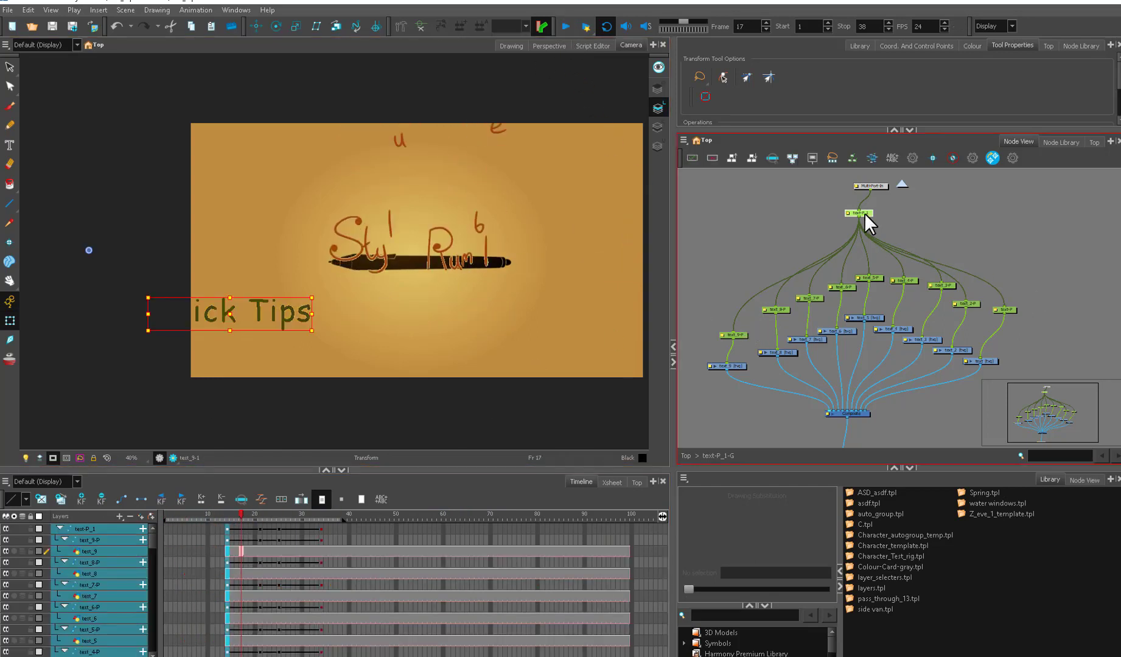
Delay all letter layers from text_8-P down to text by two frames from frame 13, and play back the offset
click(740, 334)
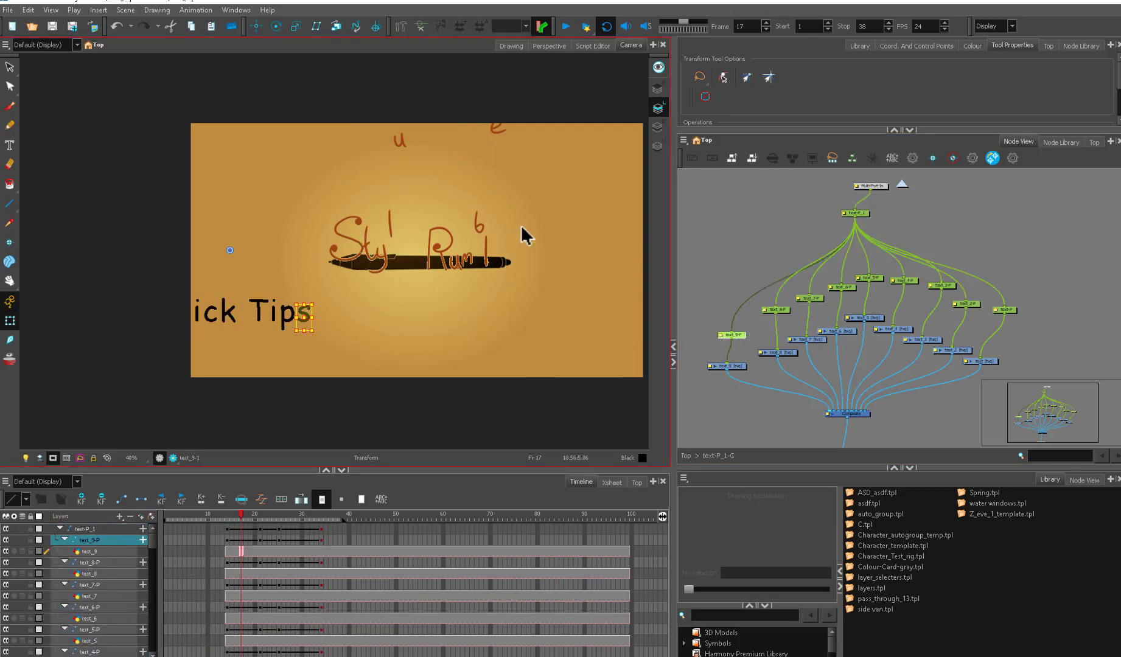
drag(246, 512, 264, 493)
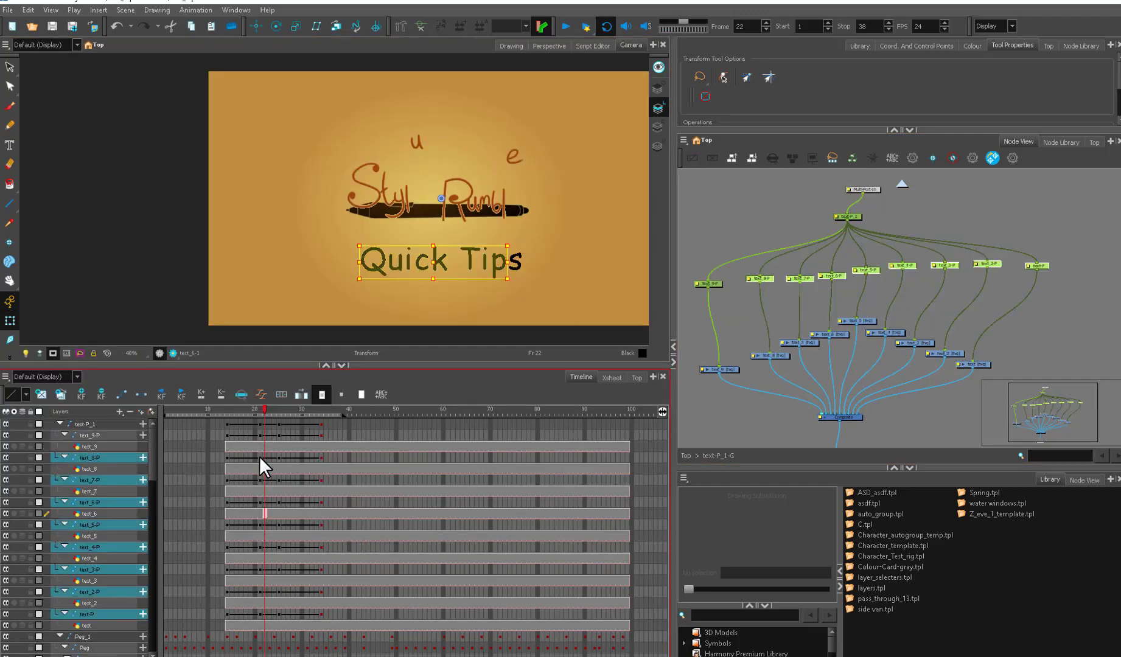
click(260, 456)
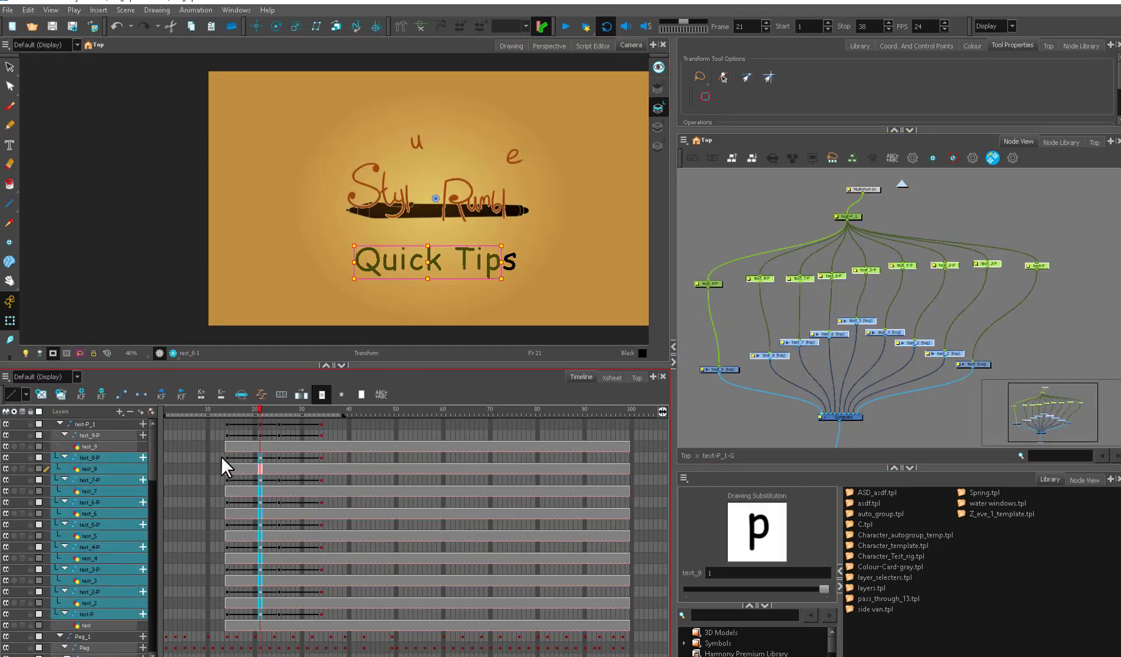
click(222, 457)
shift+click(222, 625)
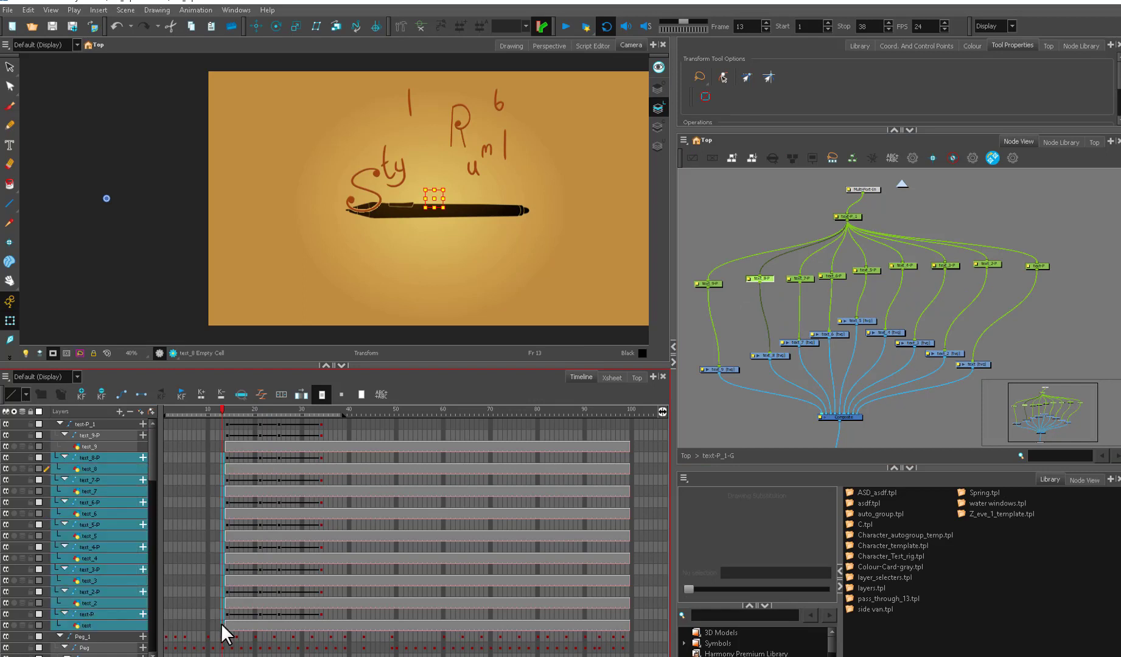
key(shift+plus)
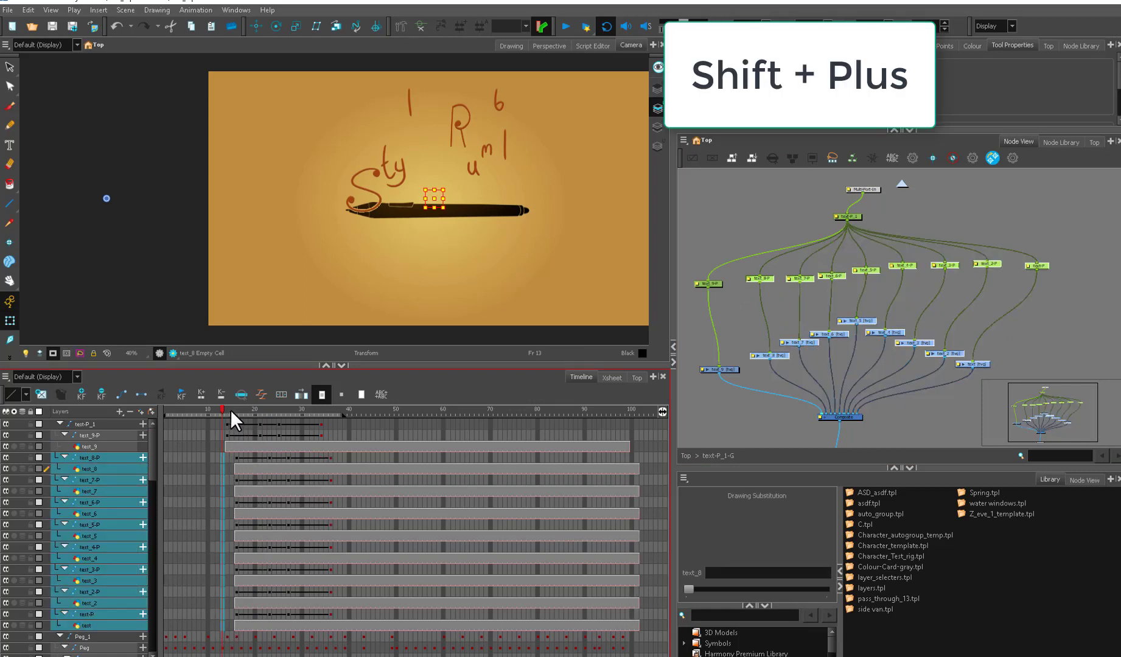
drag(232, 409, 230, 445)
click(605, 204)
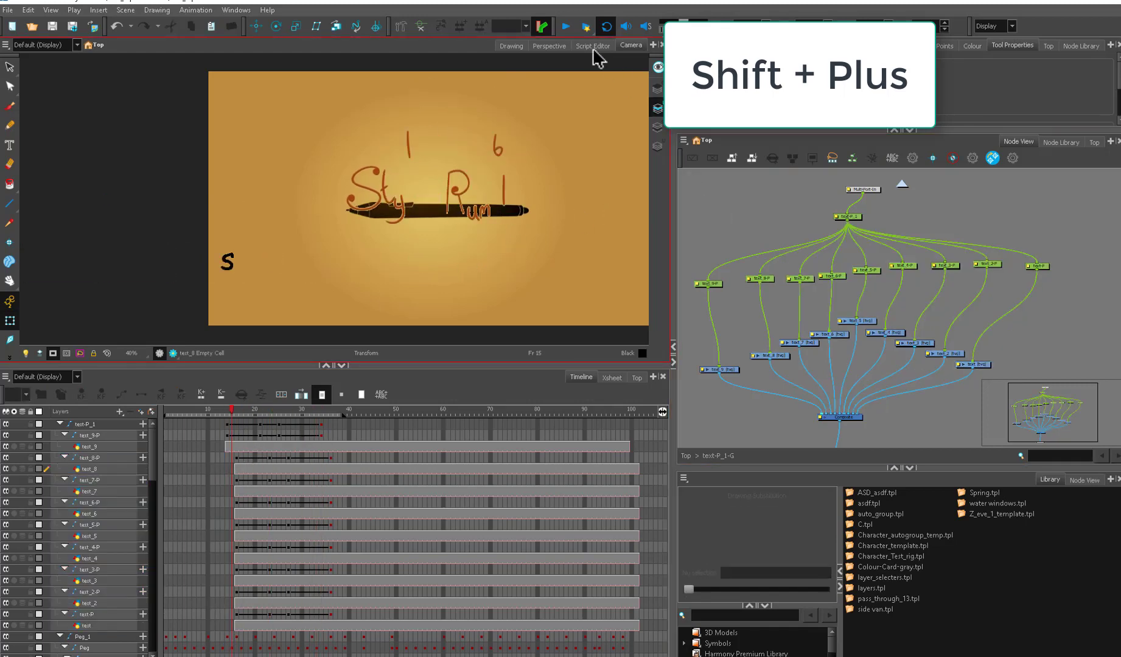
click(565, 27)
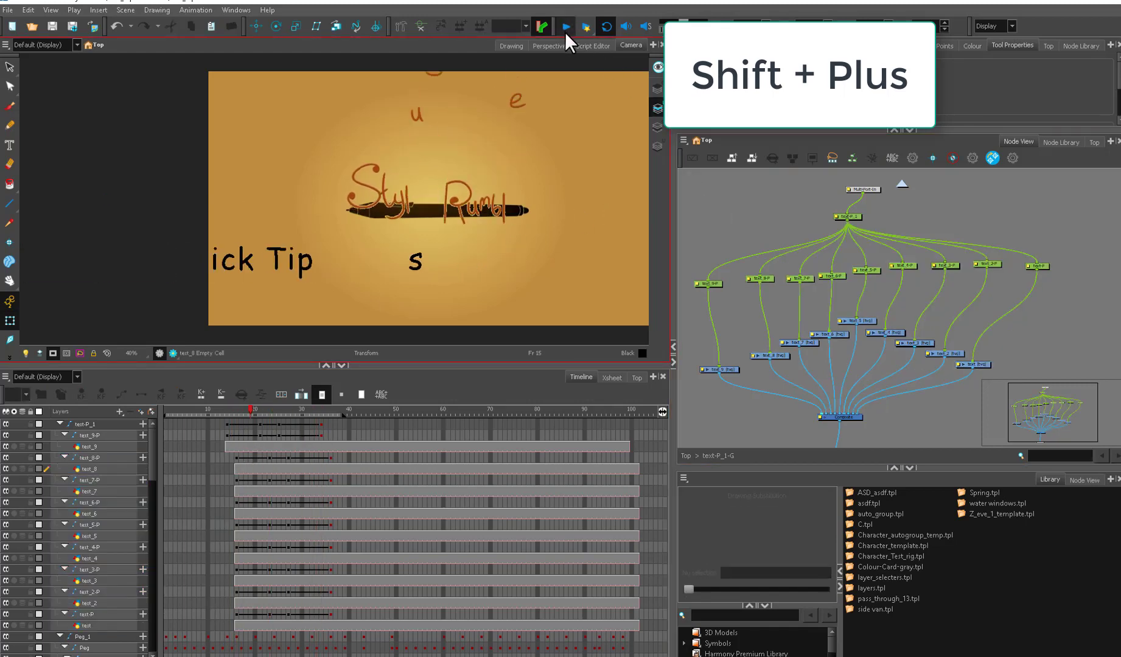
Create keyframes every 2 frames on the title's pegs and letter layers from frame 14 to 36
click(226, 422)
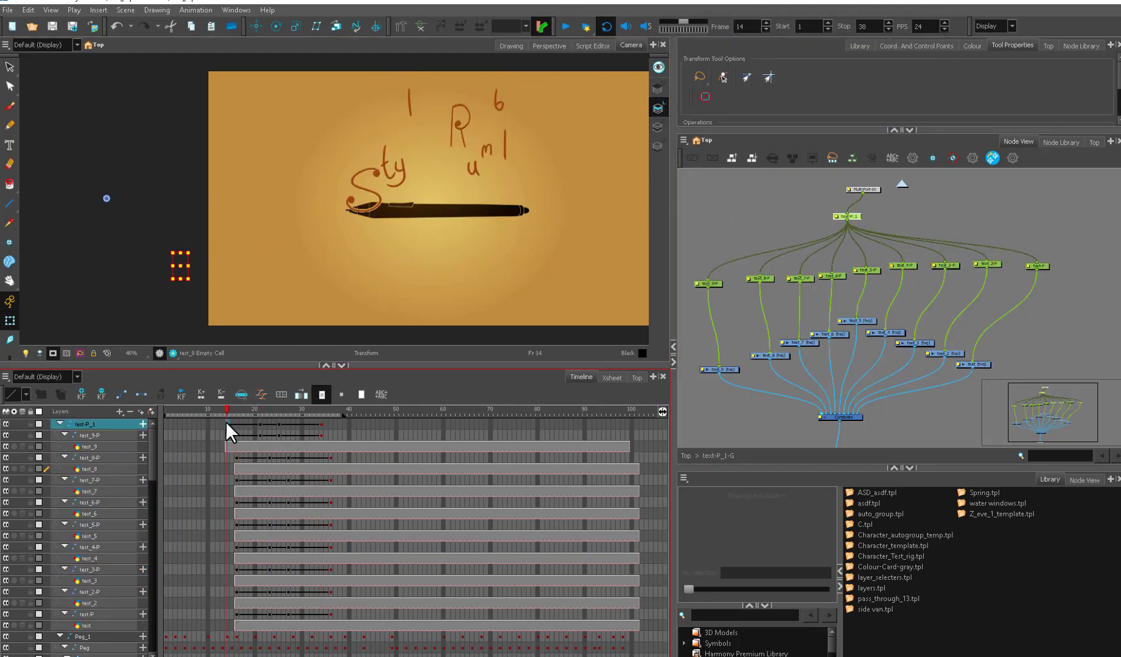
shift+click(329, 614)
click(300, 394)
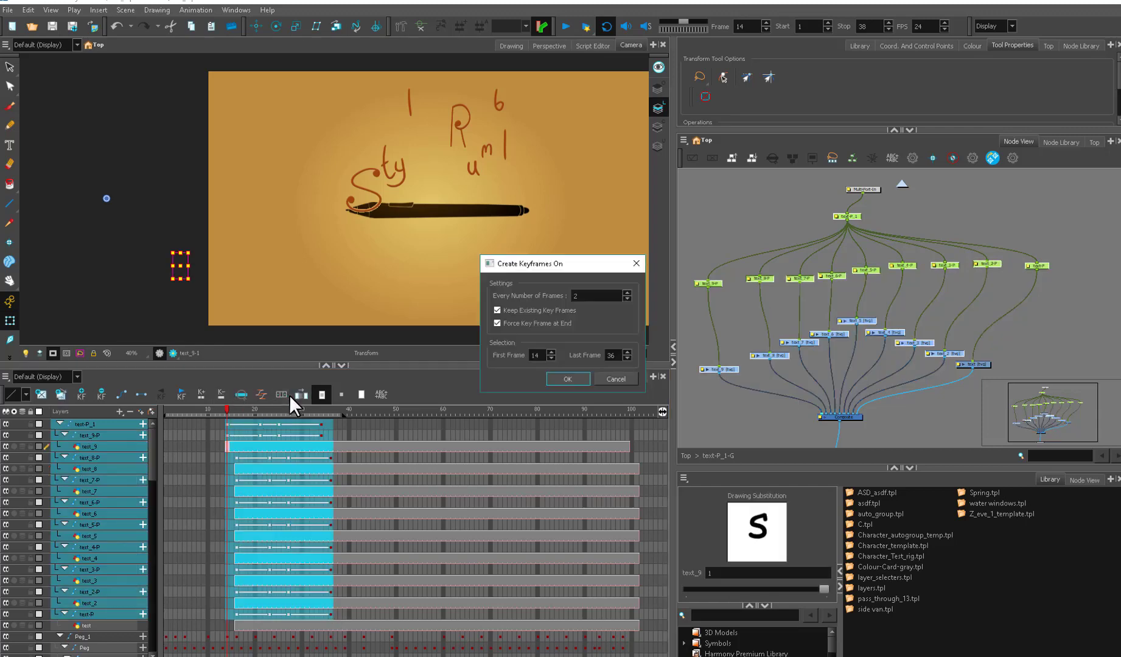
click(564, 379)
click(633, 368)
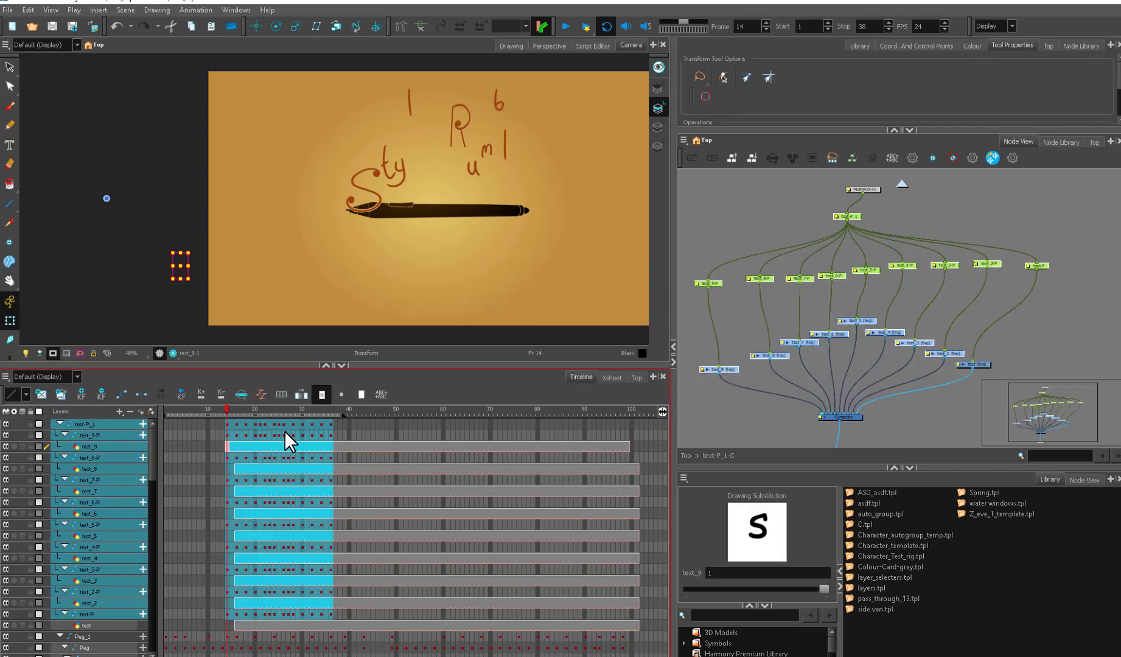
click(223, 479)
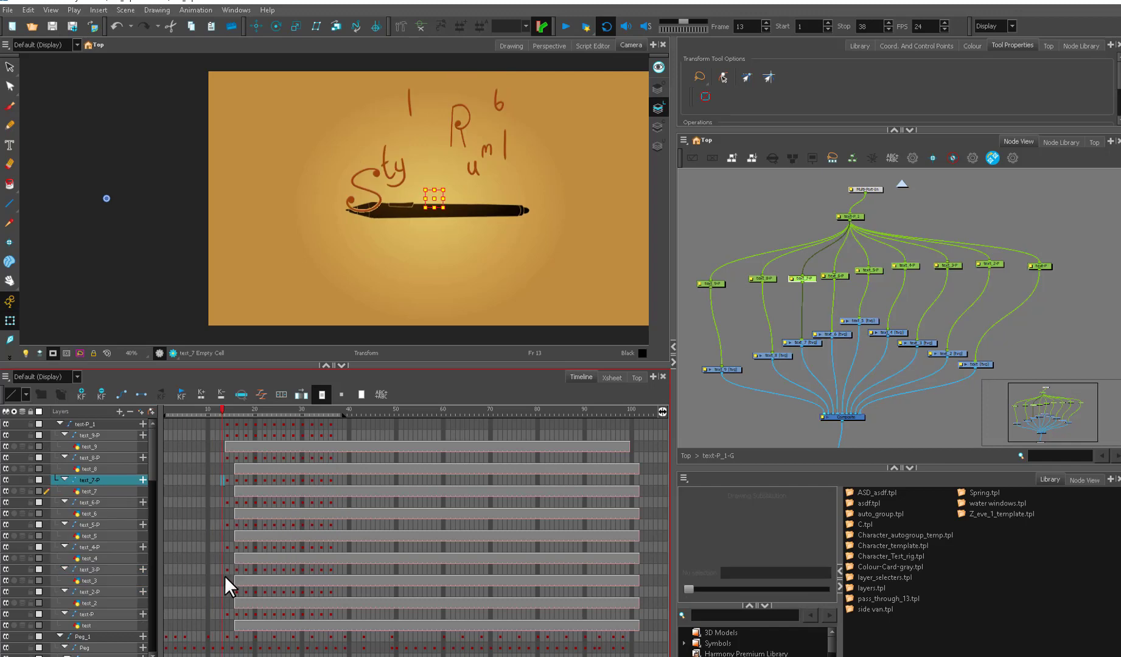
shift+click(221, 624)
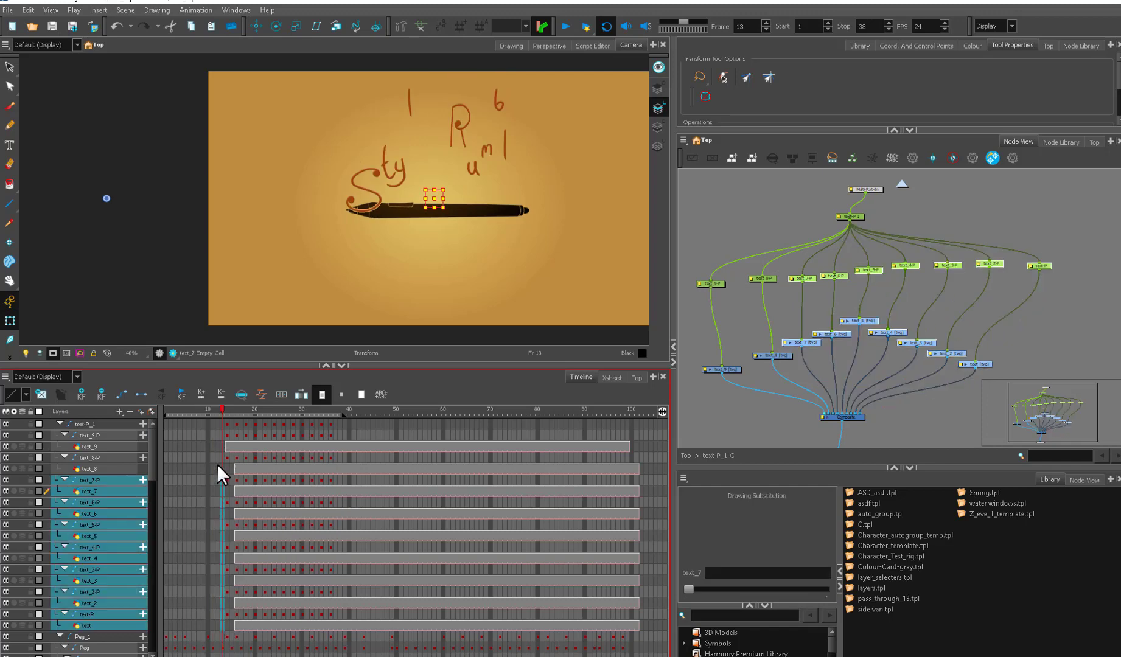
click(315, 412)
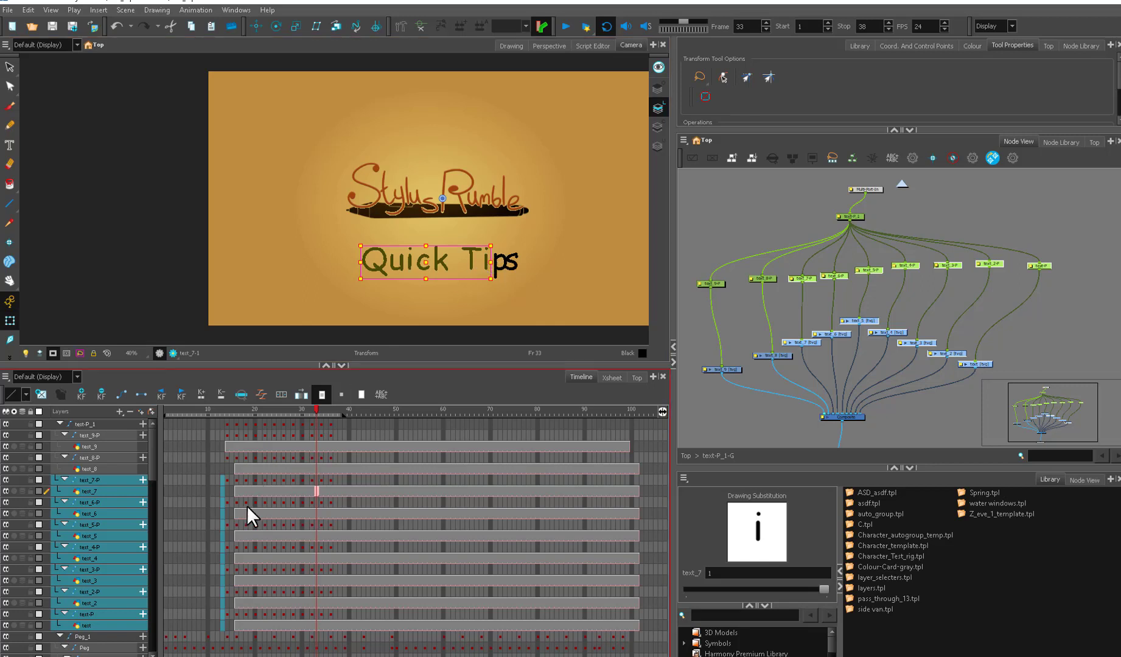
key(plus)
key(ctrl+z)
Delay the layers from text_7-P down to text by two frames, and those from text_6-P down by two more
drag(222, 479, 219, 621)
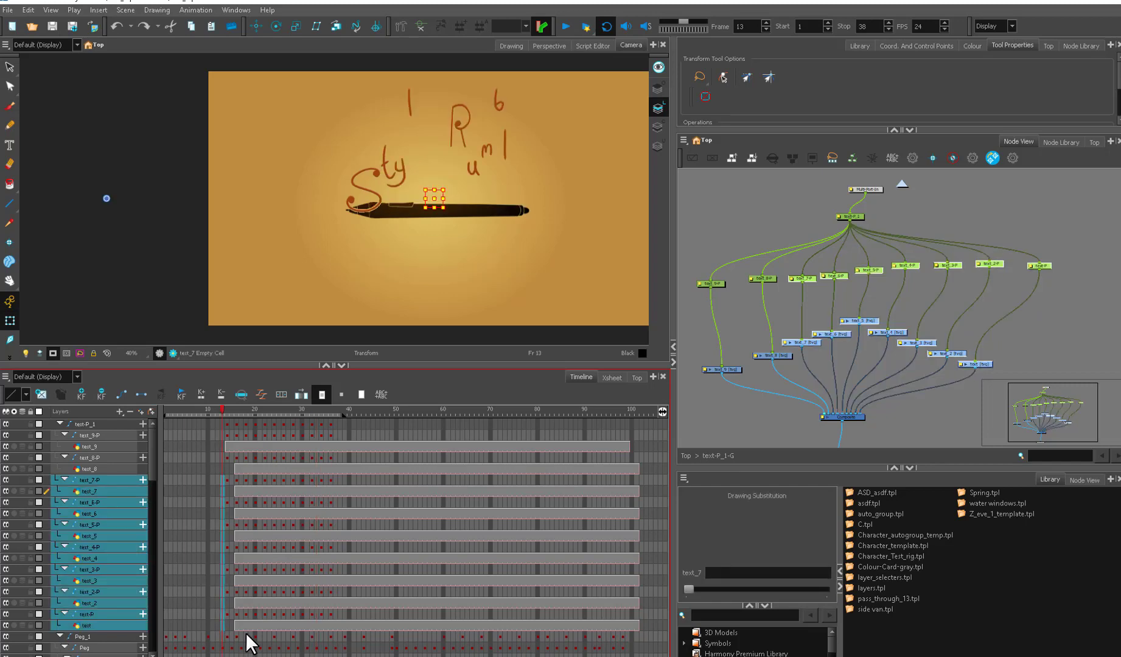
key(plus)
key(plus)
click(224, 500)
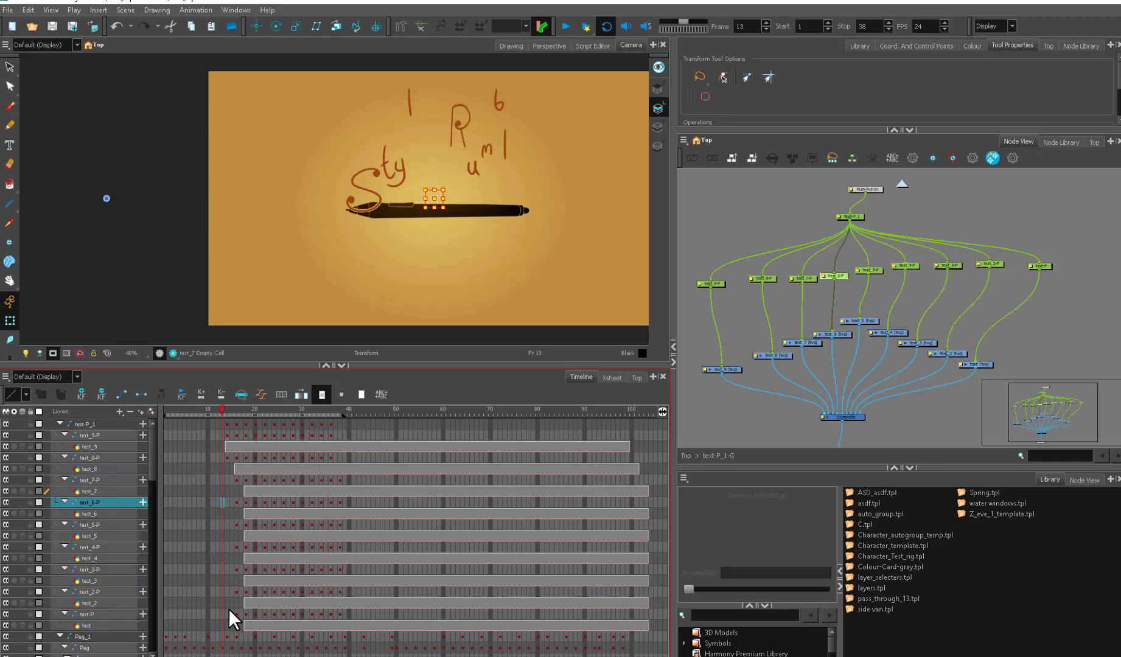
shift+click(223, 624)
key(plus)
key(plus)
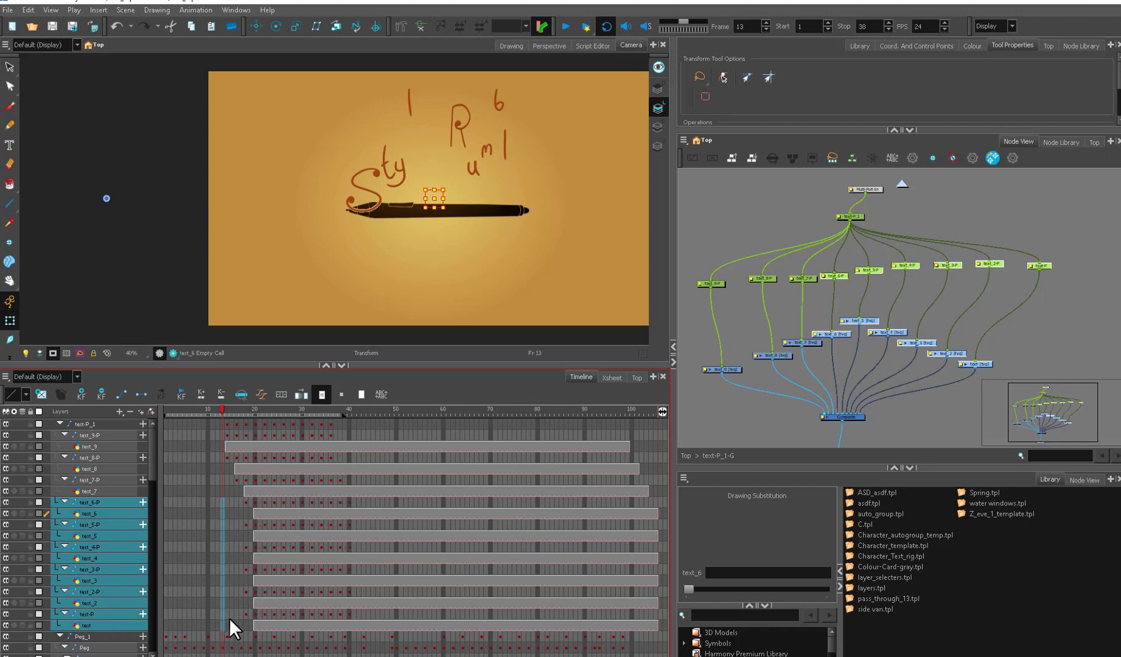
Delay the layers from text_6 down by two frames, and those from text_5 down by another two frames
drag(228, 512, 228, 624)
key(plus)
key(plus)
drag(232, 535, 230, 629)
key(plus)
key(plus)
Remove two frames of delay from the layers from text_6 down to text
click(255, 512)
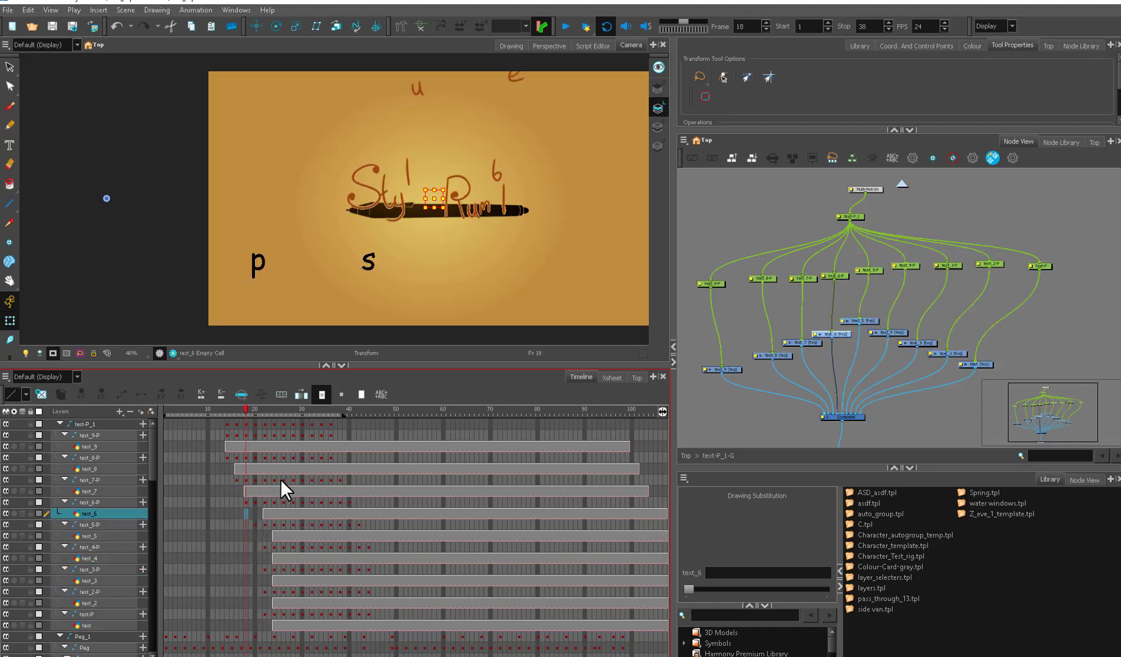
shift+click(255, 625)
key(minus)
key(minus)
Delay the layers from text_4 down by two frames, and those from text_3 down by another two frames
drag(256, 557, 255, 624)
key(plus)
key(plus)
drag(258, 580, 258, 625)
key(plus)
key(plus)
Delay the text_2 and text layers by two frames, and delay the text layer by three additional frames
mouse_move(261, 602)
mouse_down()
mouse_move(261, 624)
mouse_move(265, 614)
mouse_up()
key(plus)
key(plus)
key(plus)
key(plus)
key(plus)
Play back the staggered letter entrance up to frame 66 and return to the main peg's key at frame 14
click(225, 502)
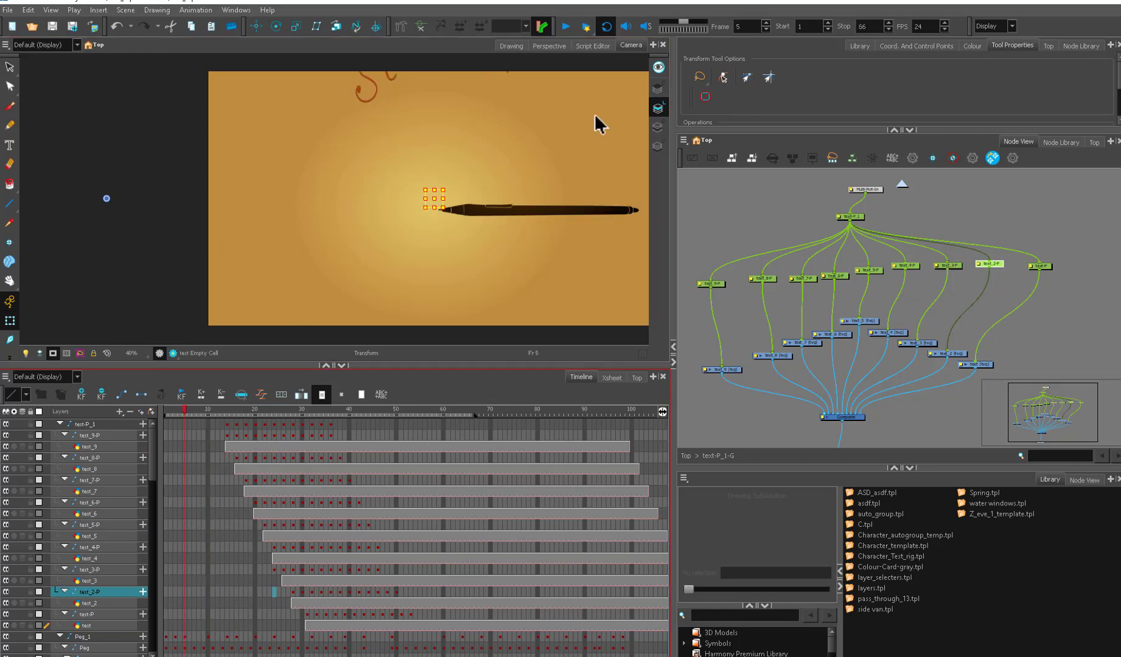
click(565, 26)
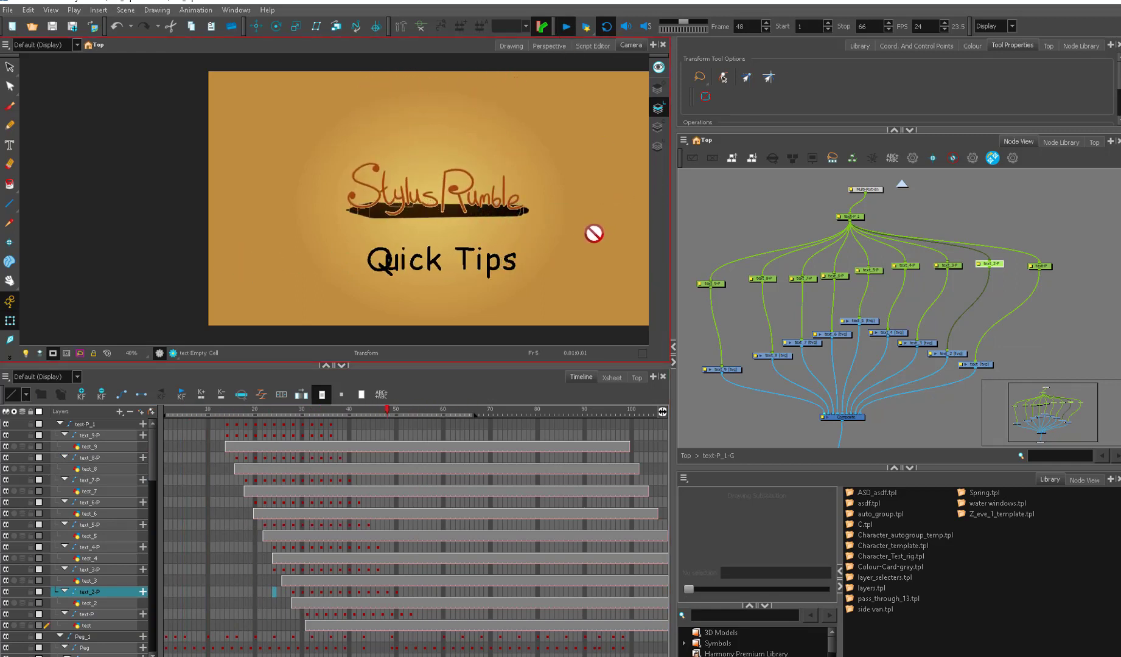
click(565, 26)
click(227, 426)
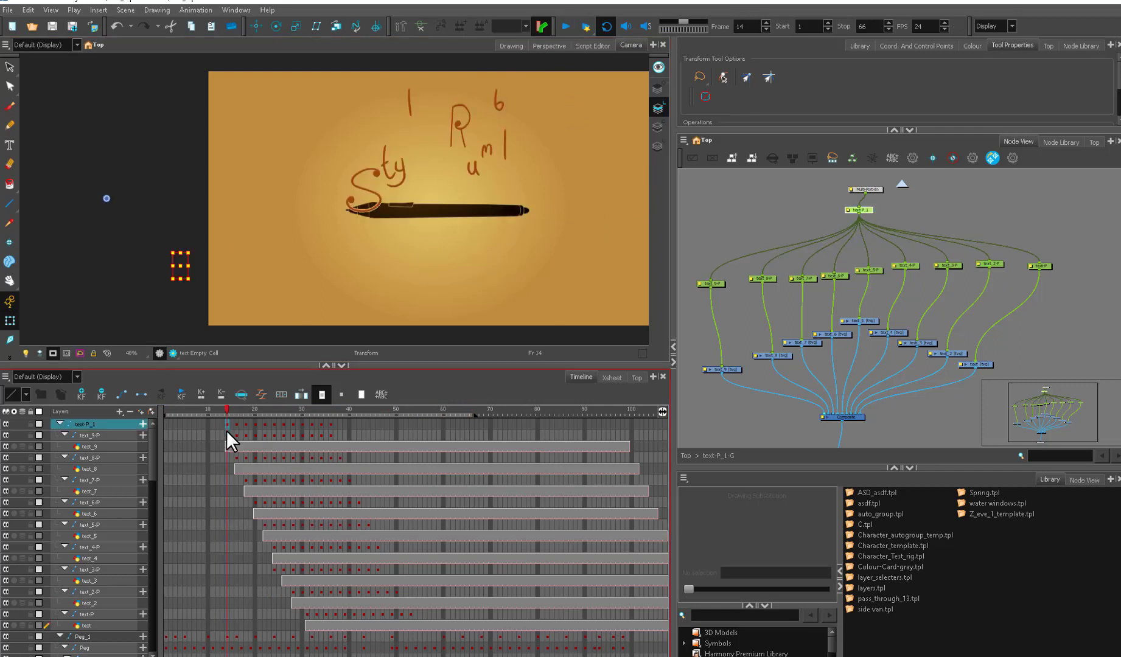
Shift the whole text-P_1 hierarchy of staggered letter layers and their keys about five frames earlier on the timeline
shift+click(447, 624)
drag(228, 407, 210, 424)
click(193, 425)
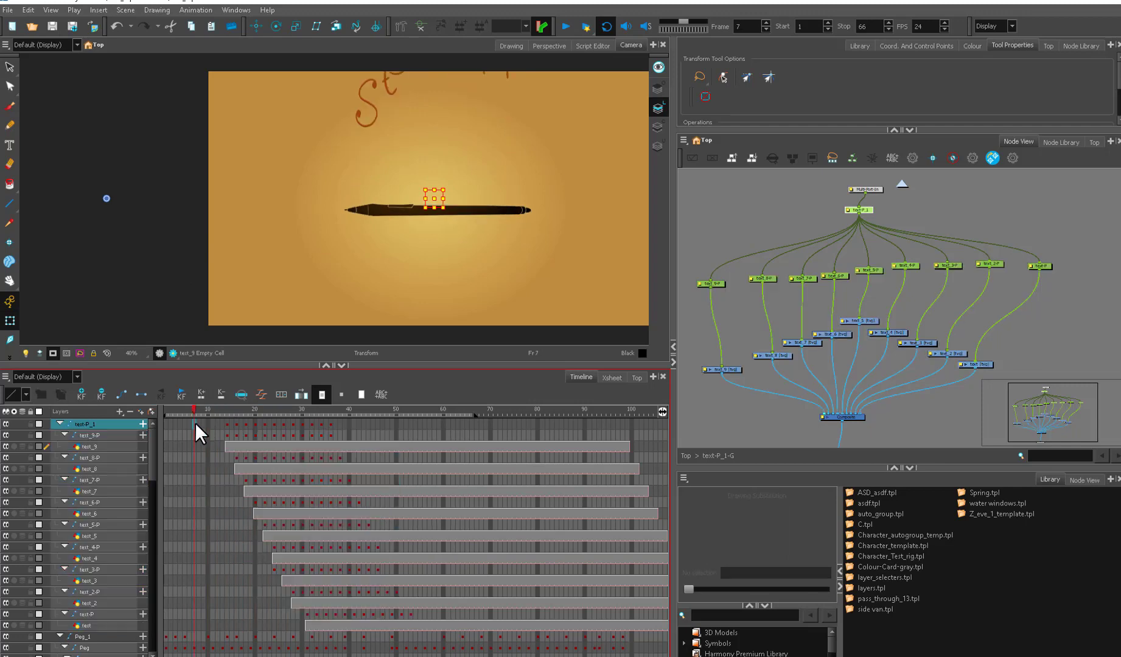
shift+click(196, 622)
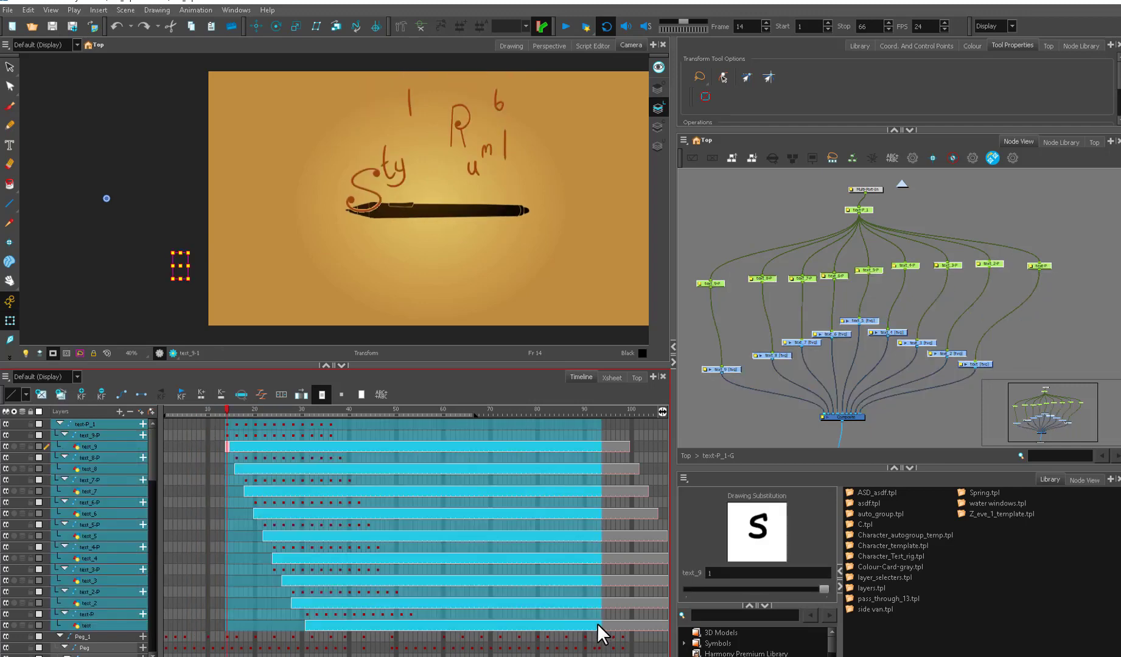
drag(226, 424, 412, 420)
Copy the collapsed text-P_1 entrance keys and paste them at frame 49 with Paste Special, using the Reverse cycle
click(863, 212)
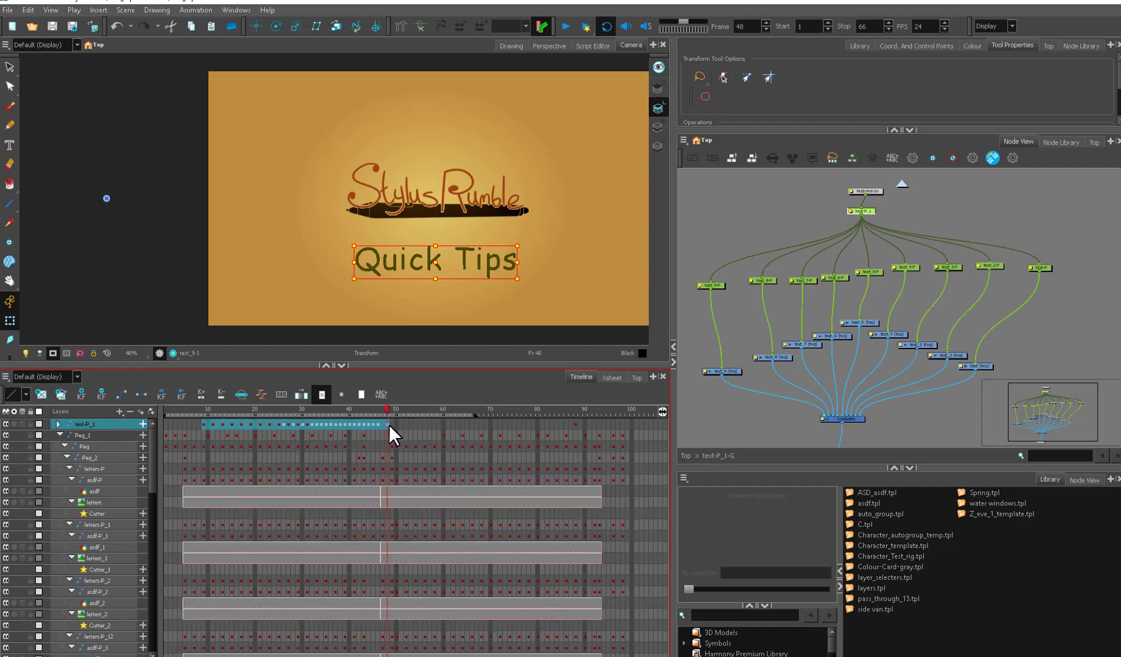
click(392, 424)
key(ctrl+shift+v)
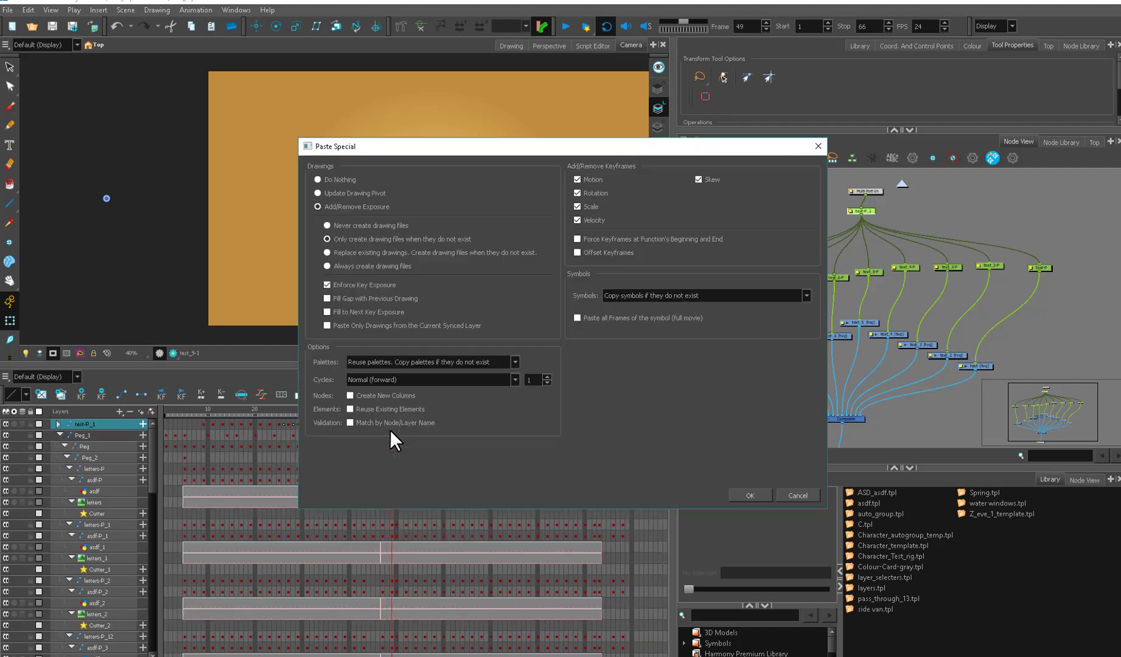
click(413, 380)
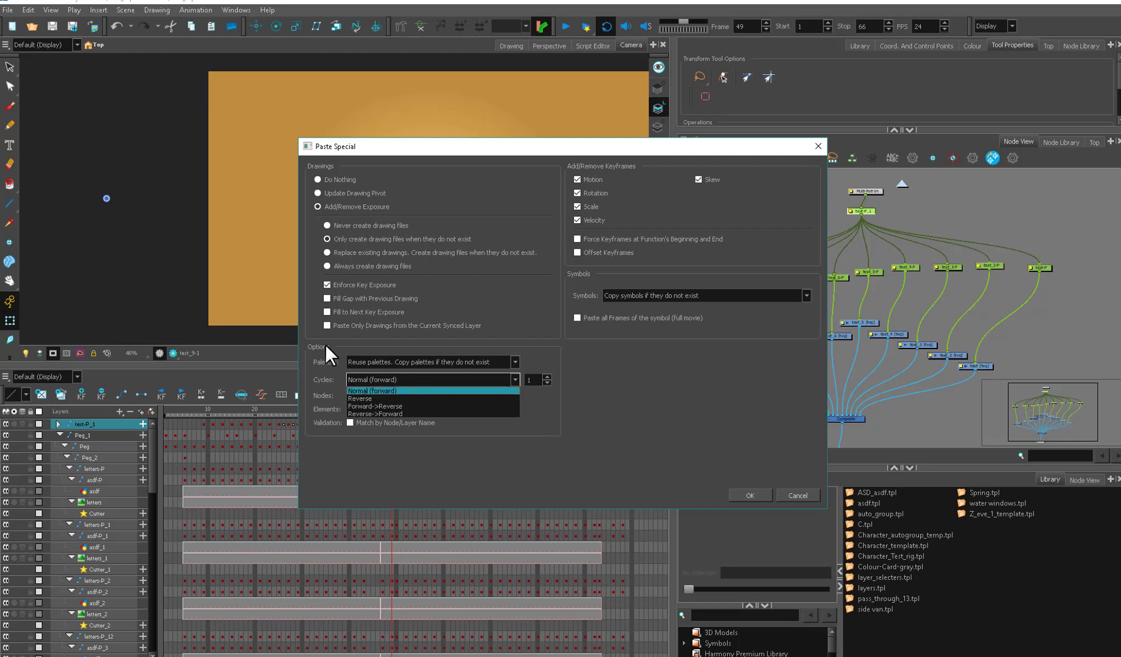
click(367, 399)
click(745, 494)
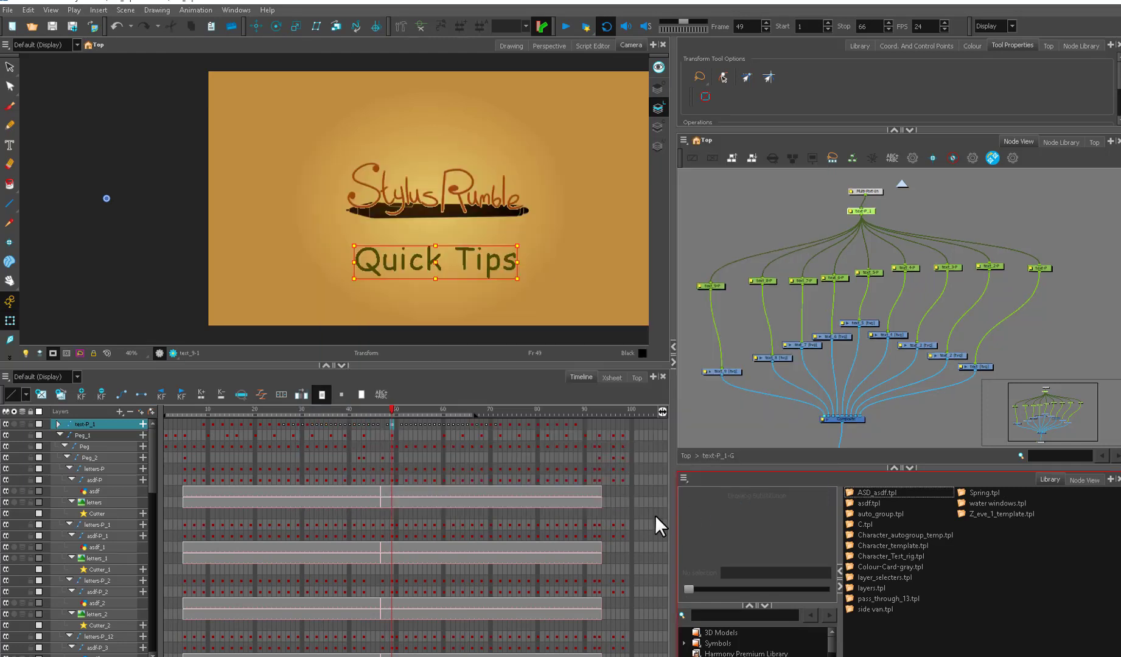
Extend the playback range to stop at frame 123 and play back the letters' entrance and reversed exit
drag(475, 413, 669, 422)
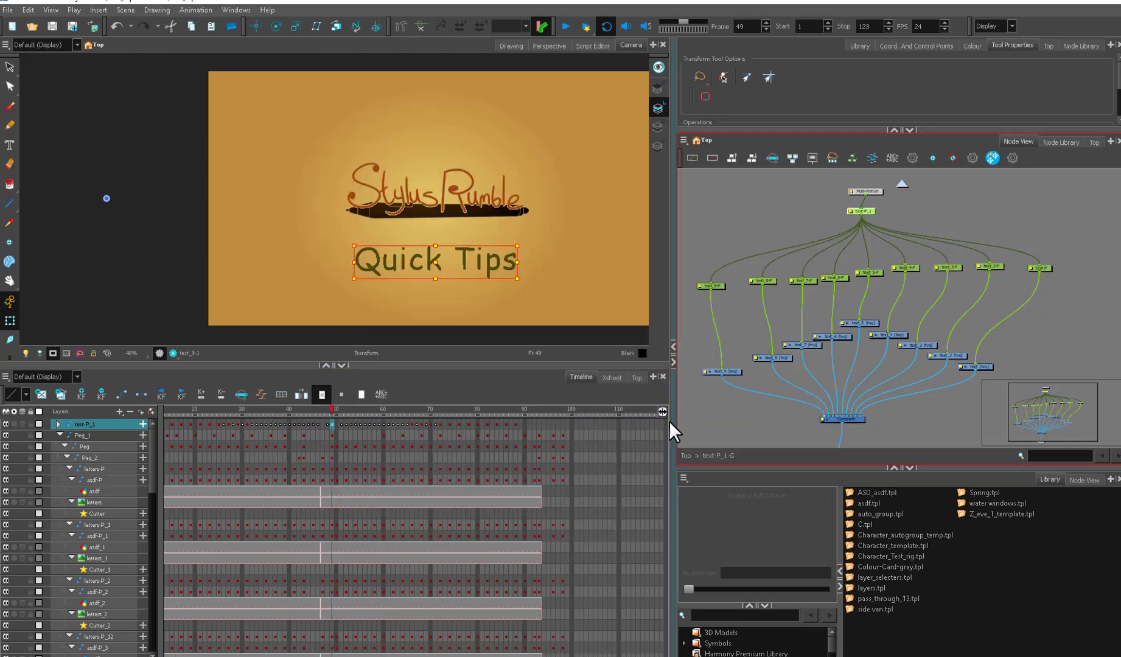
drag(304, 414, 431, 417)
click(327, 432)
click(566, 26)
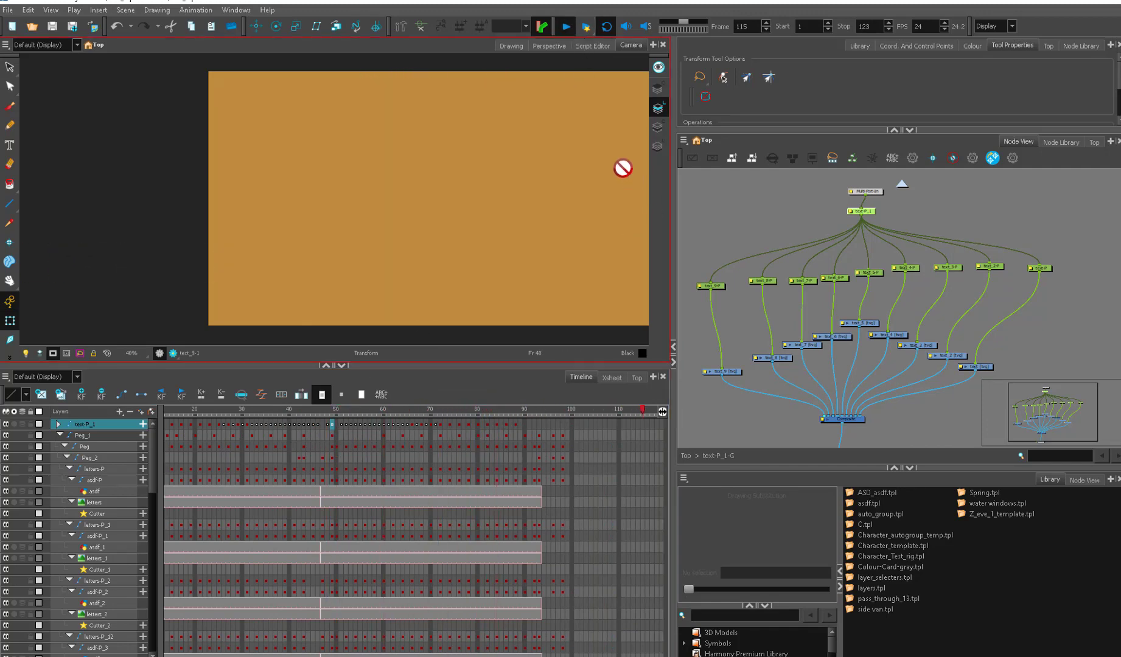
click(566, 26)
Shorten the playback range to stop at frame 103 and replay the logo and text animation
drag(354, 445, 233, 446)
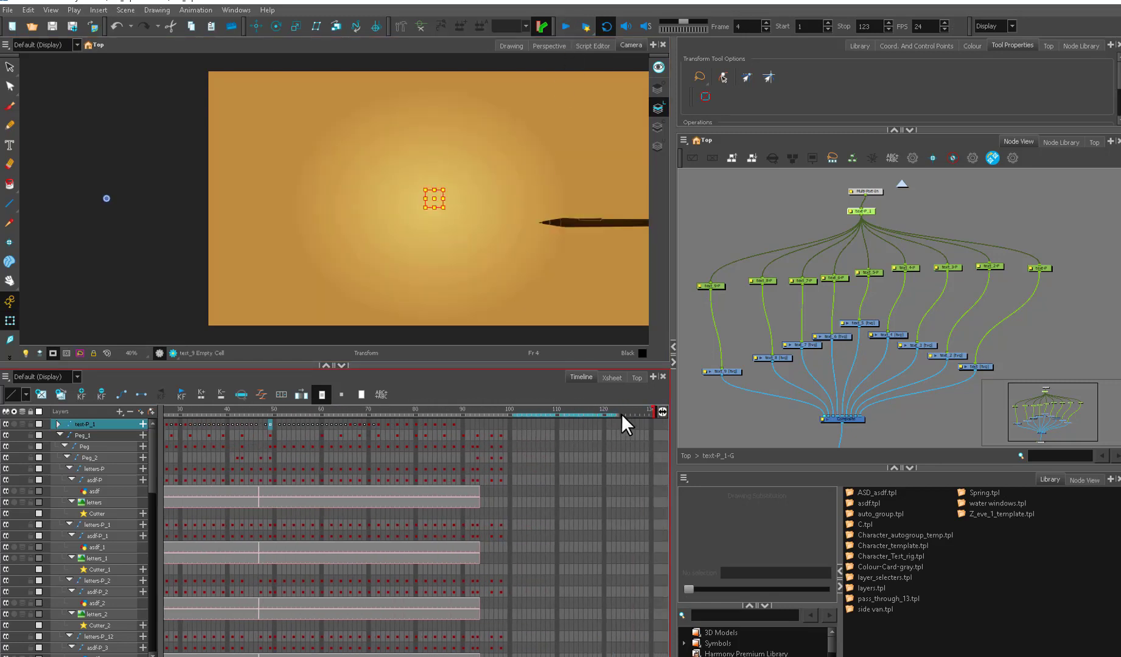
click(250, 411)
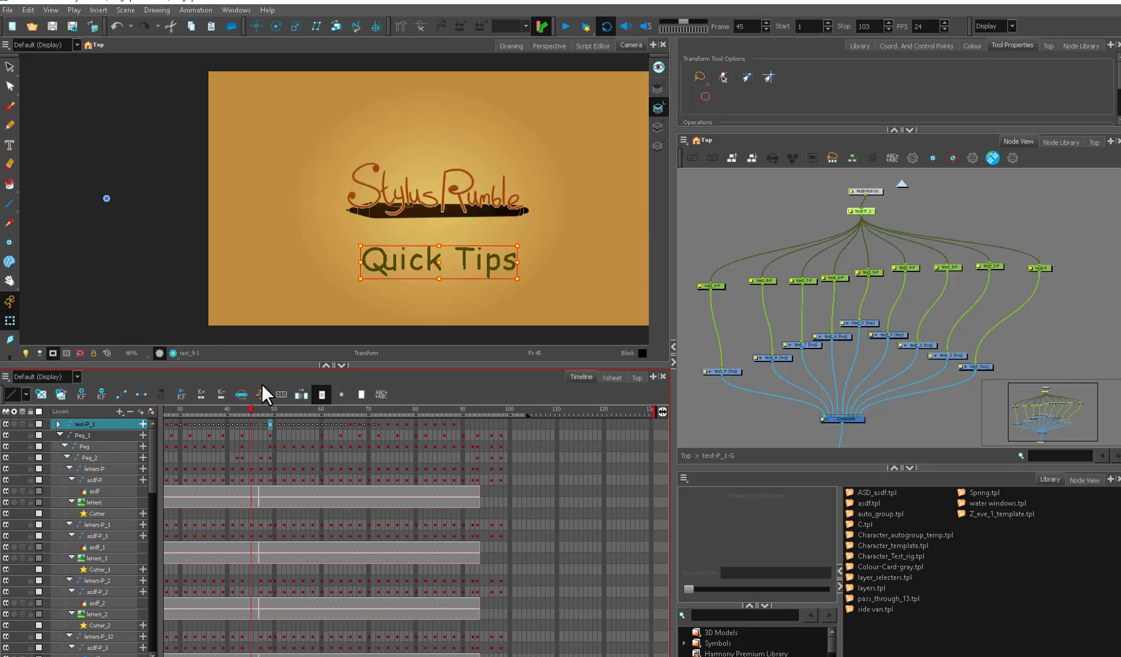
click(564, 28)
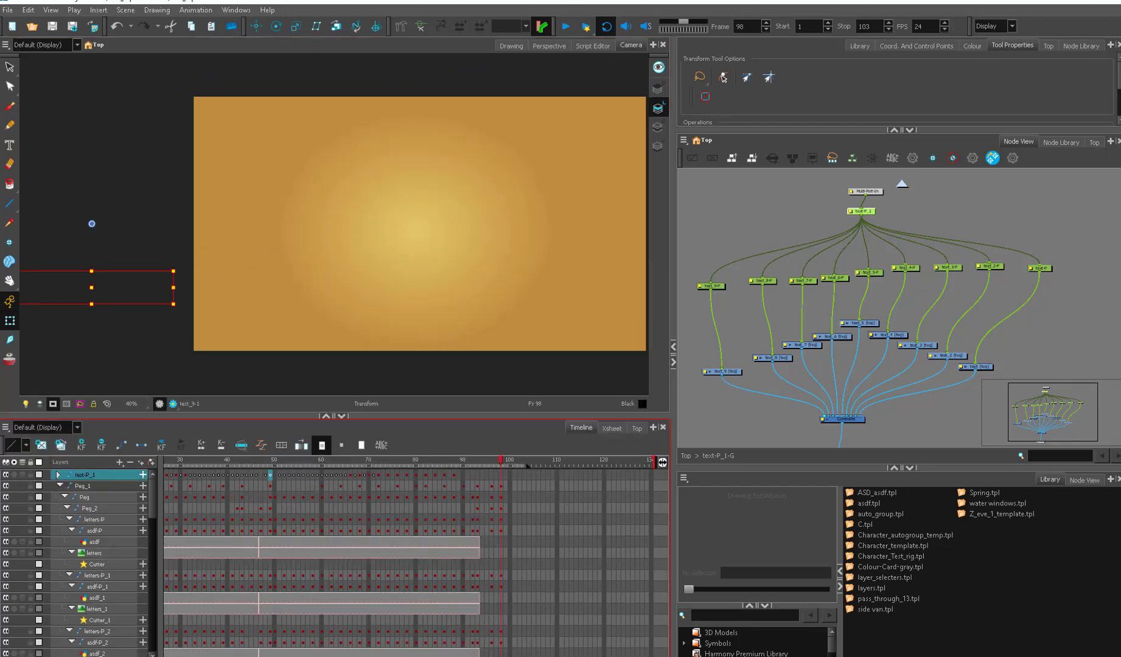
scroll(520, 464, left, 3)
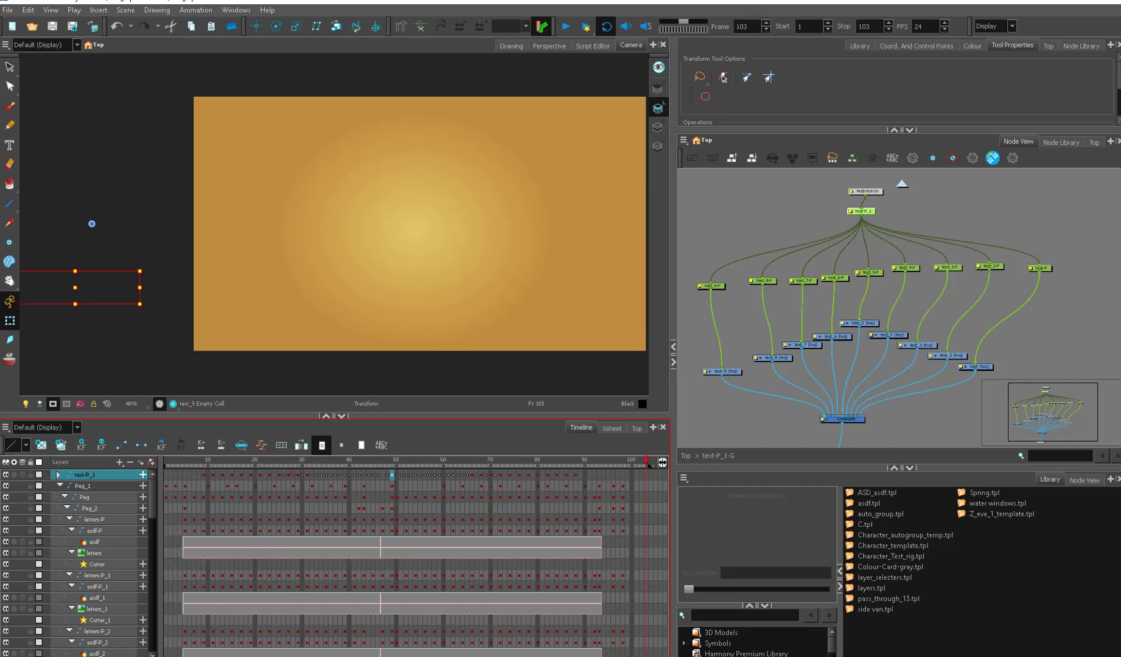
drag(200, 459, 143, 469)
click(266, 311)
drag(292, 463, 166, 464)
click(266, 311)
click(567, 26)
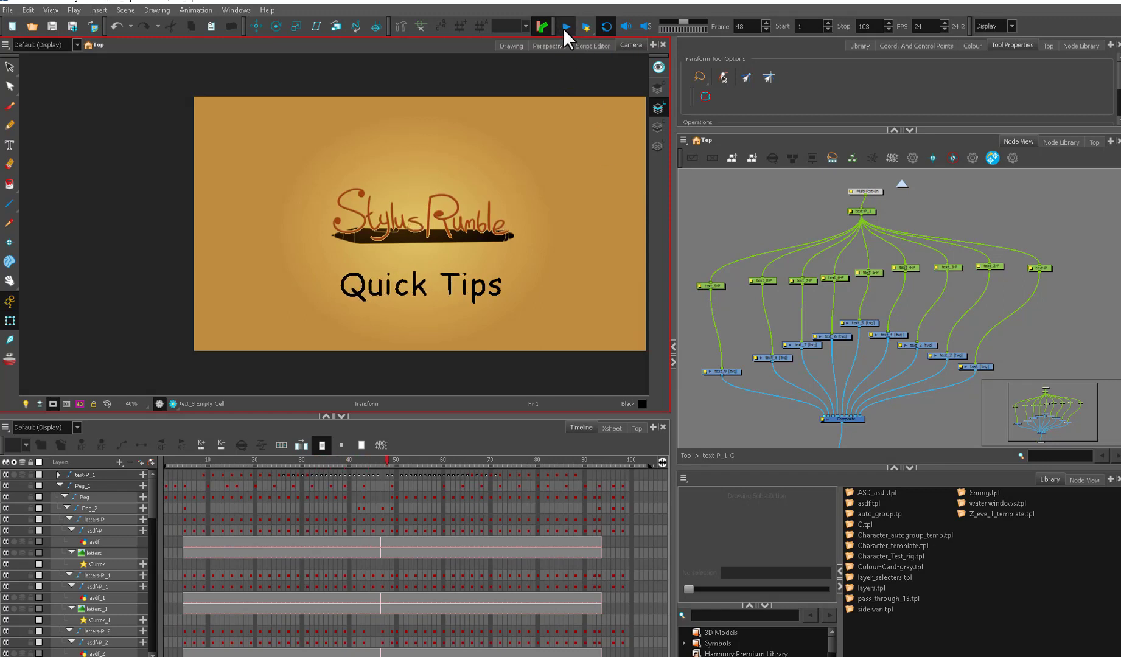
Extend the playback range to stop at frame 129 and select the text-P_1 frames from frame 49 onward
click(862, 211)
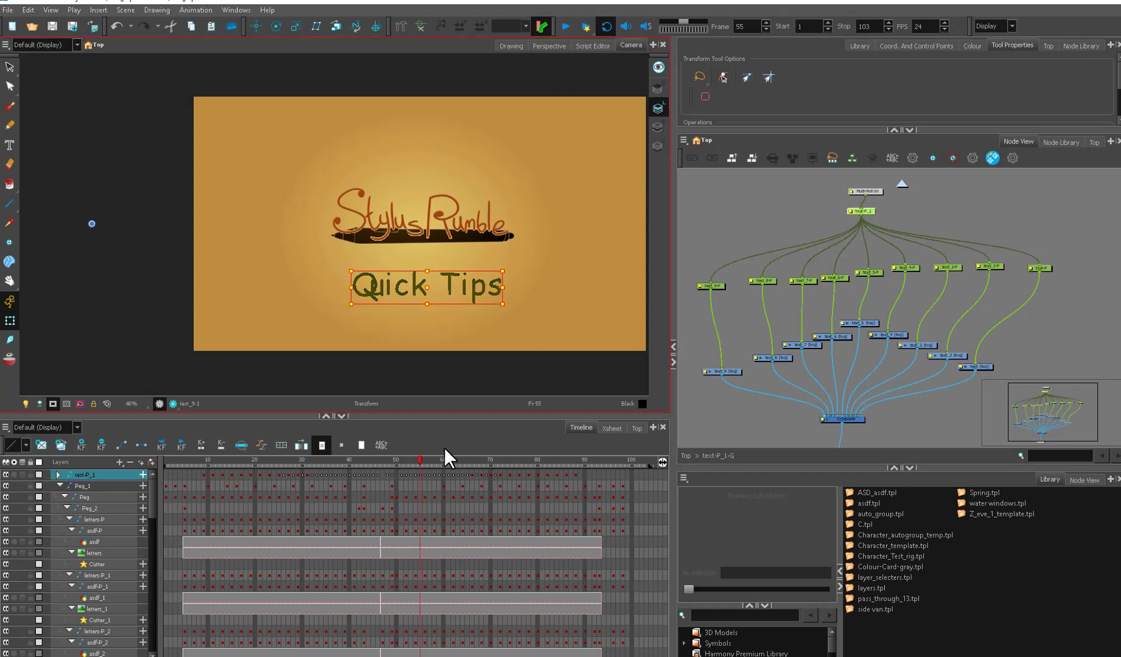
drag(416, 461, 393, 466)
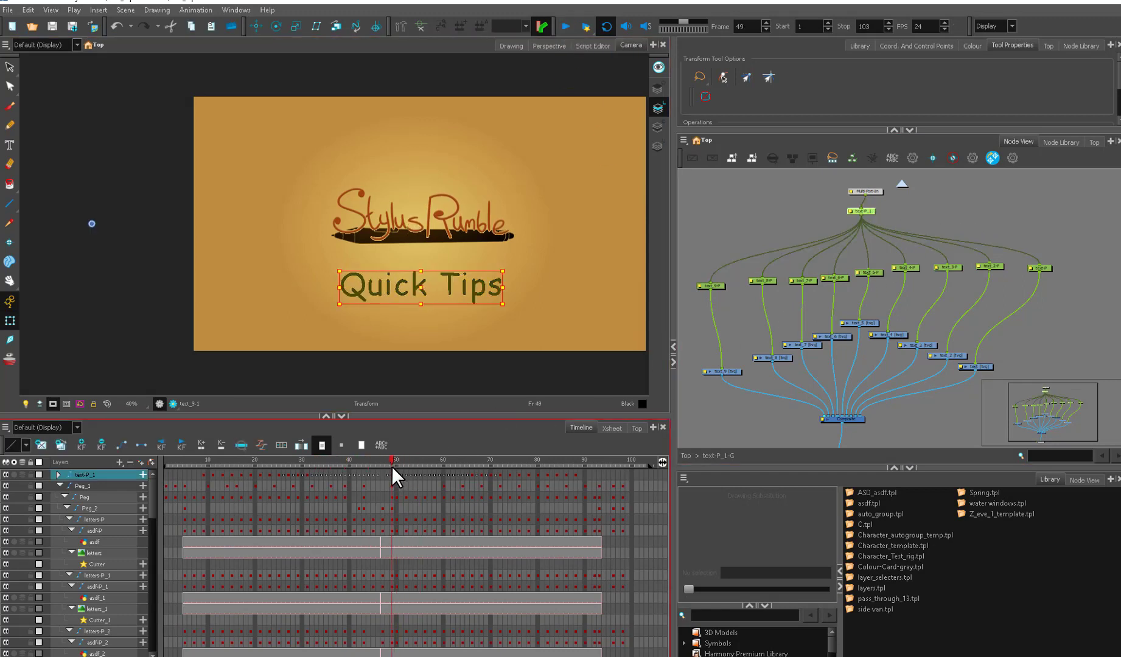
scroll(395, 515, right, 3)
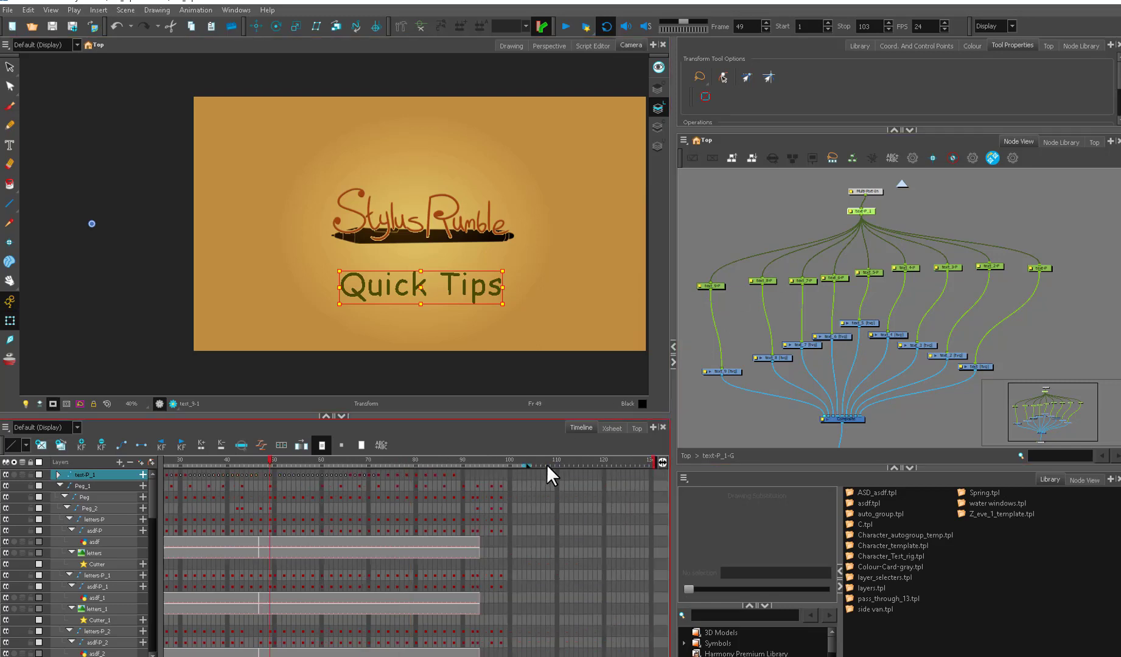
drag(525, 467, 647, 467)
shift+click(648, 476)
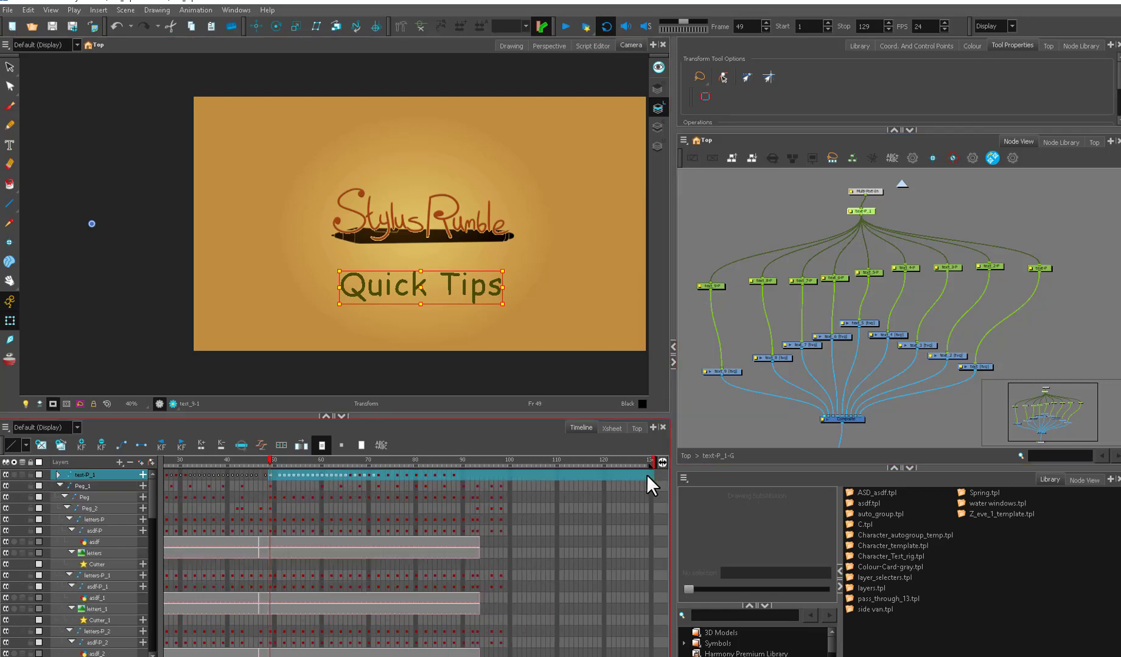
Add a parent peg above Peg_1 and connect it to the text group as well
click(266, 485)
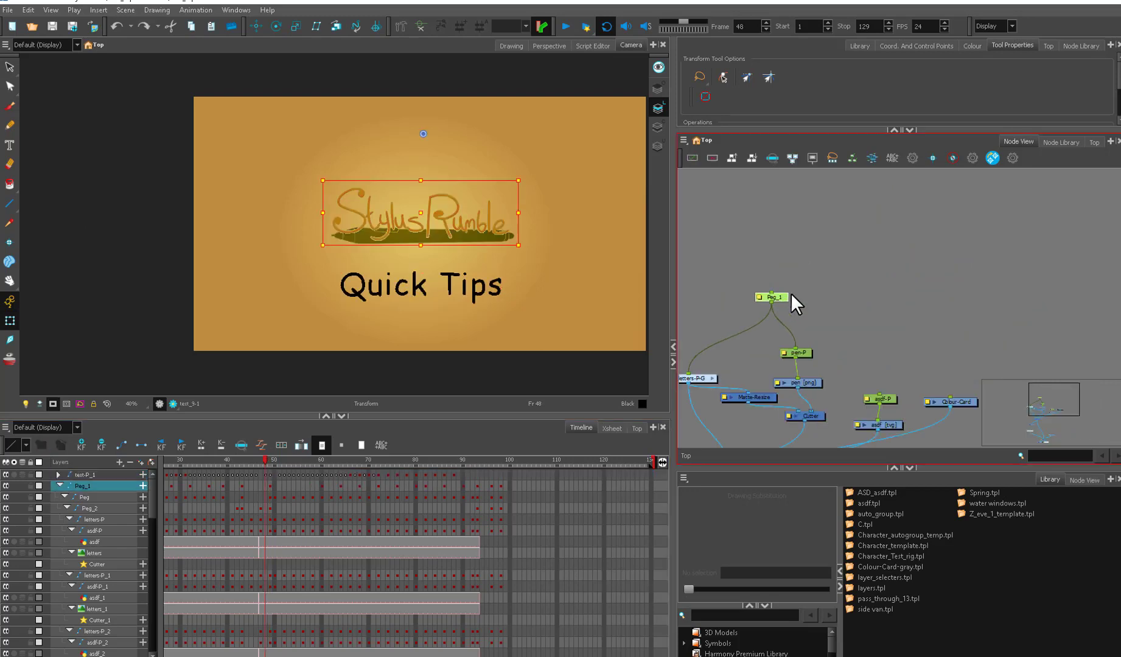
key(ctrl+p)
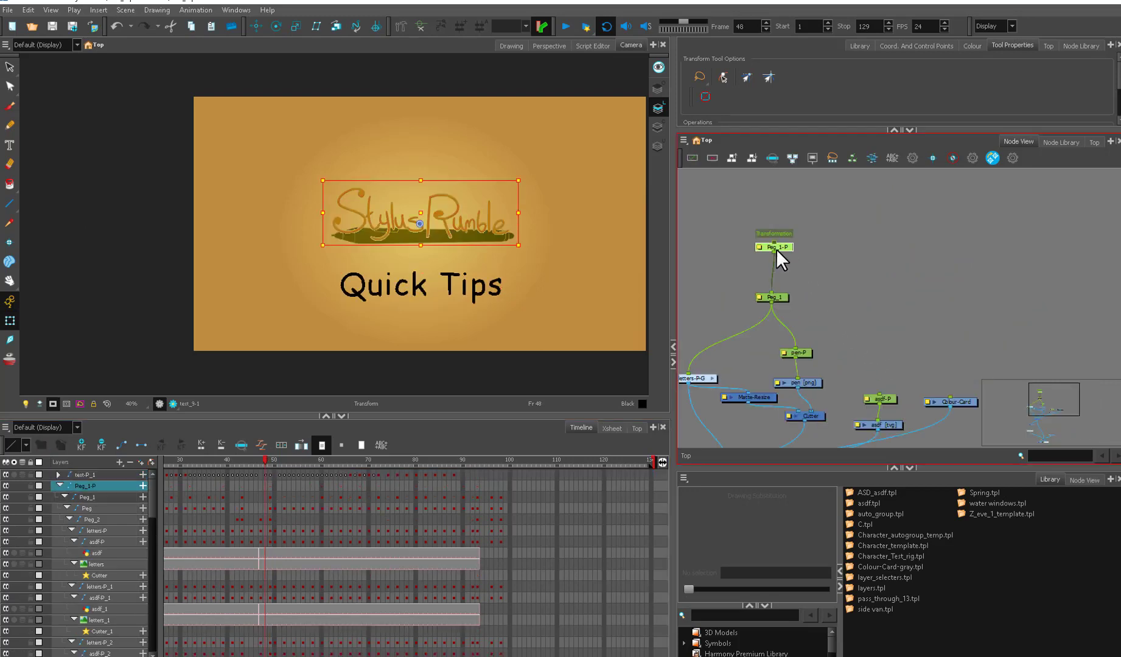
drag(775, 249, 738, 388)
key(1)
drag(796, 371, 731, 533)
click(791, 306)
drag(792, 306, 728, 285)
Delay the logo and text exit keys under Peg_1-P to start at about frame 62, and play back the result
shift+click(548, 486)
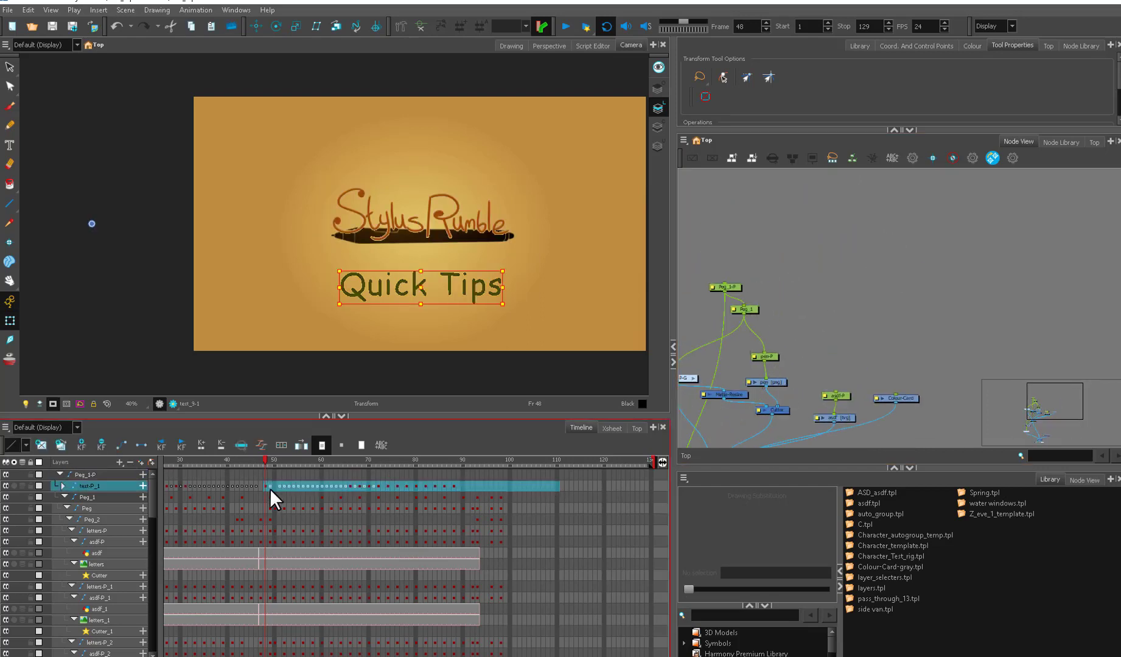
drag(269, 488, 345, 483)
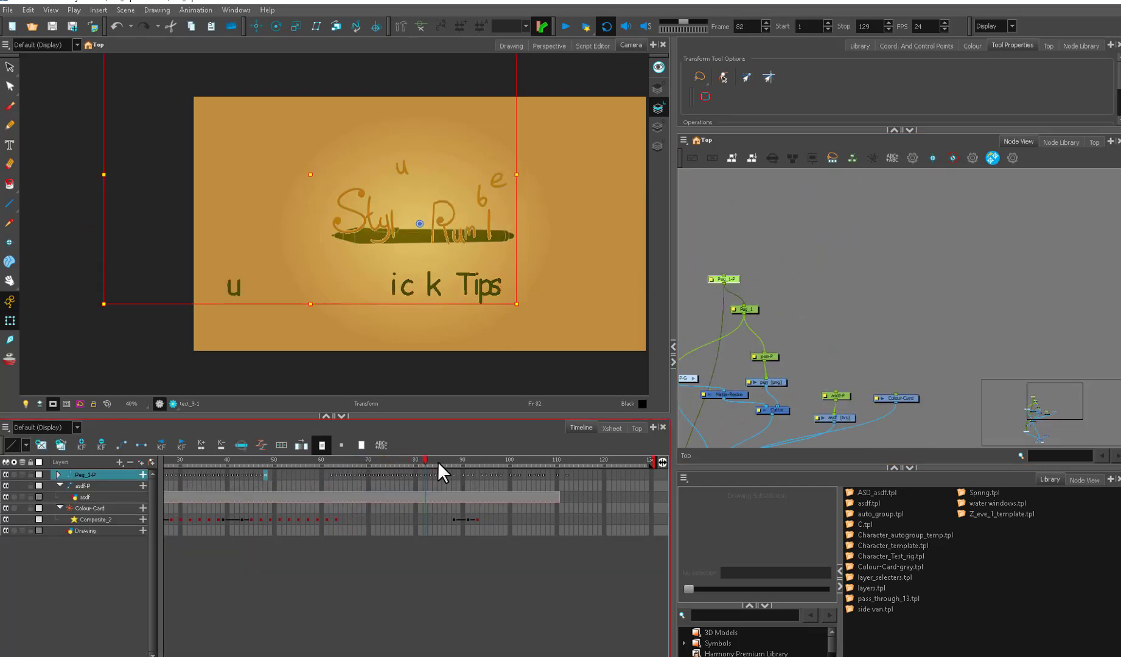
drag(438, 462, 103, 497)
key(1)
click(563, 27)
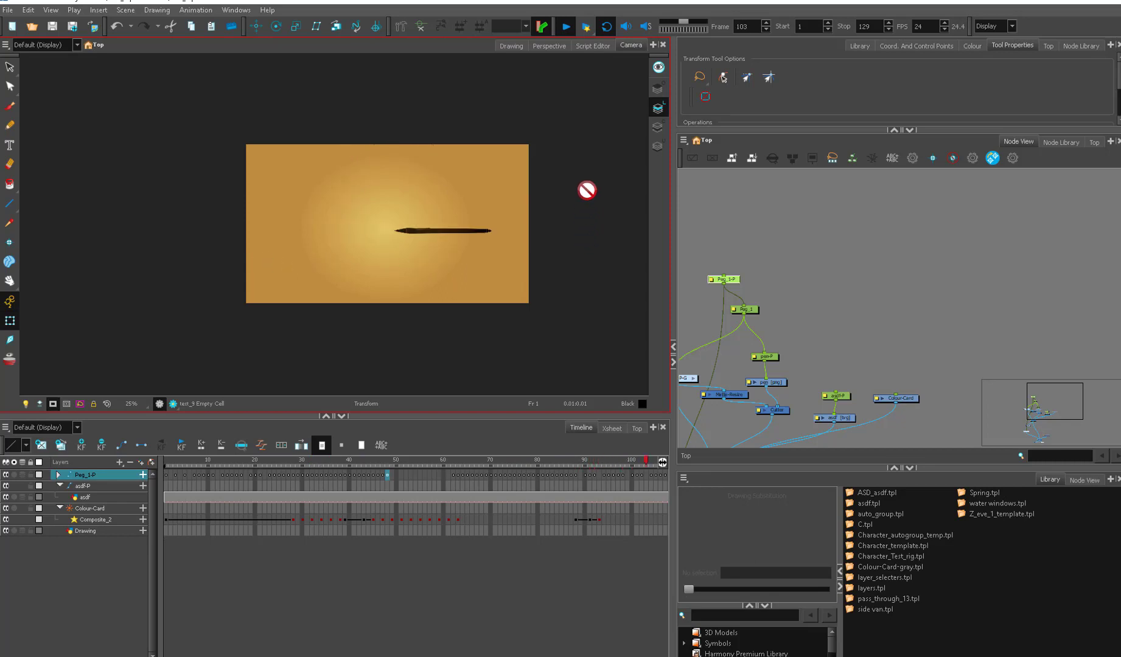
Extend the asdf background exposure to frame 130 and play back the full animation
click(565, 26)
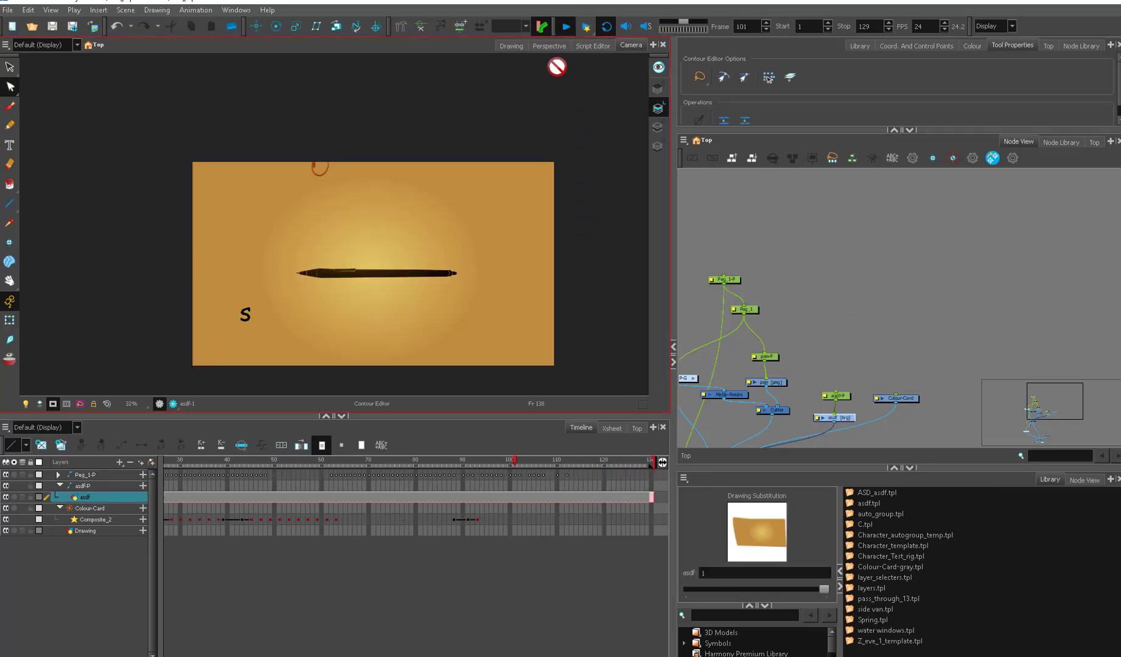
click(566, 26)
Reposition the Write node below the final Composite and switch its output from drawings to a movie
click(833, 311)
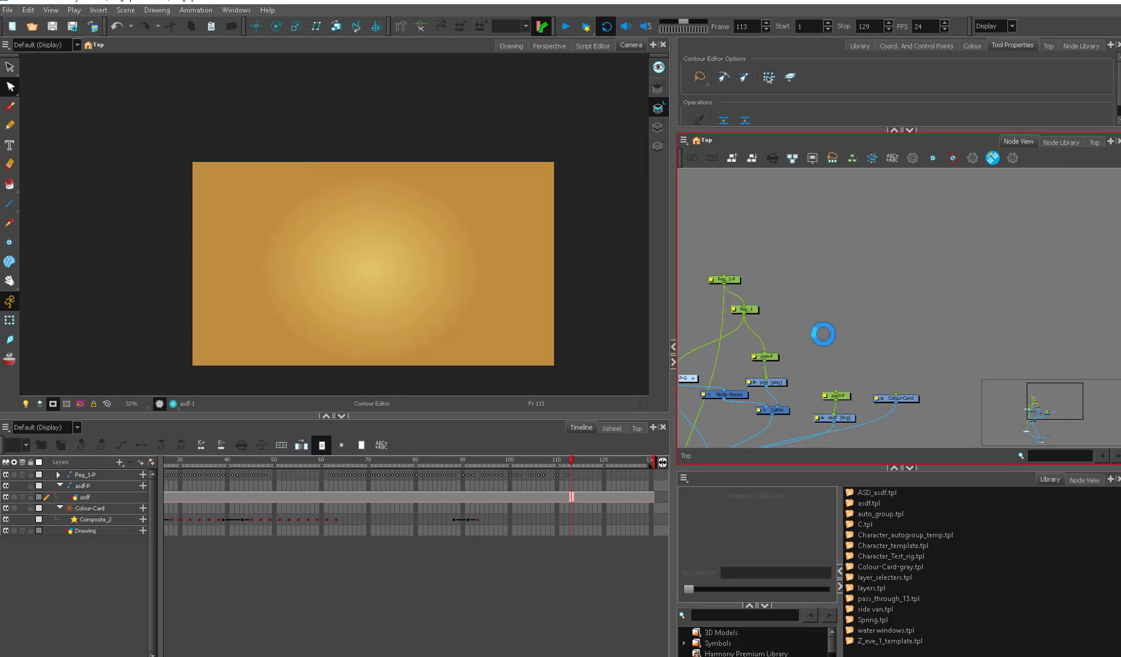
drag(1053, 407, 1035, 431)
drag(933, 353, 881, 297)
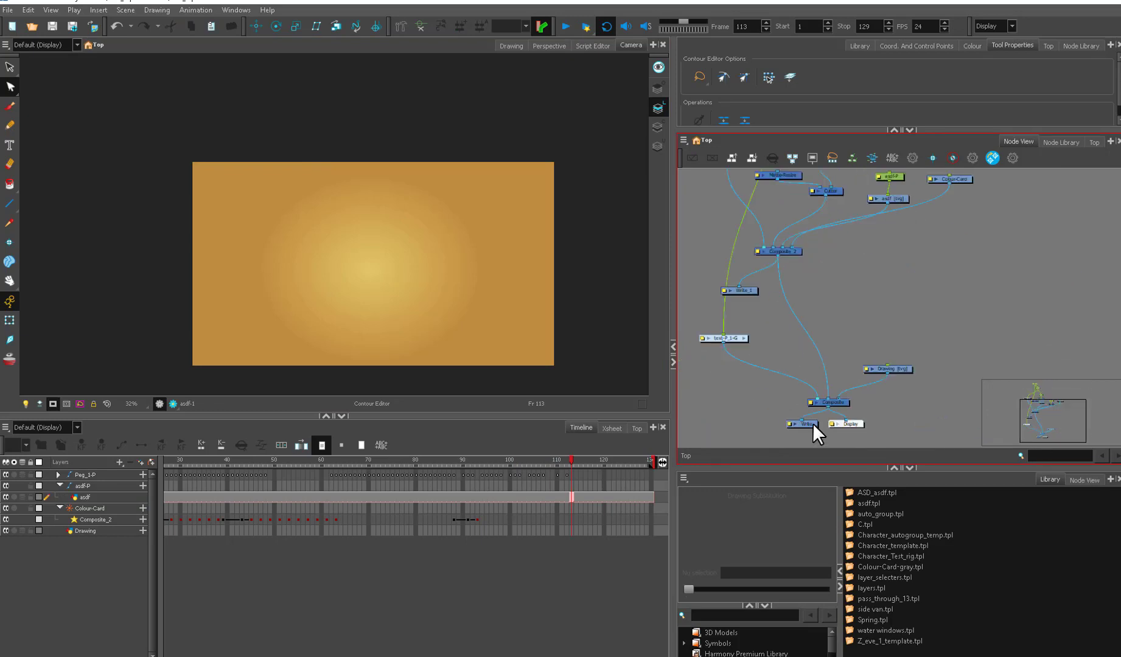
drag(861, 384, 863, 360)
drag(796, 403, 776, 404)
double_click(791, 404)
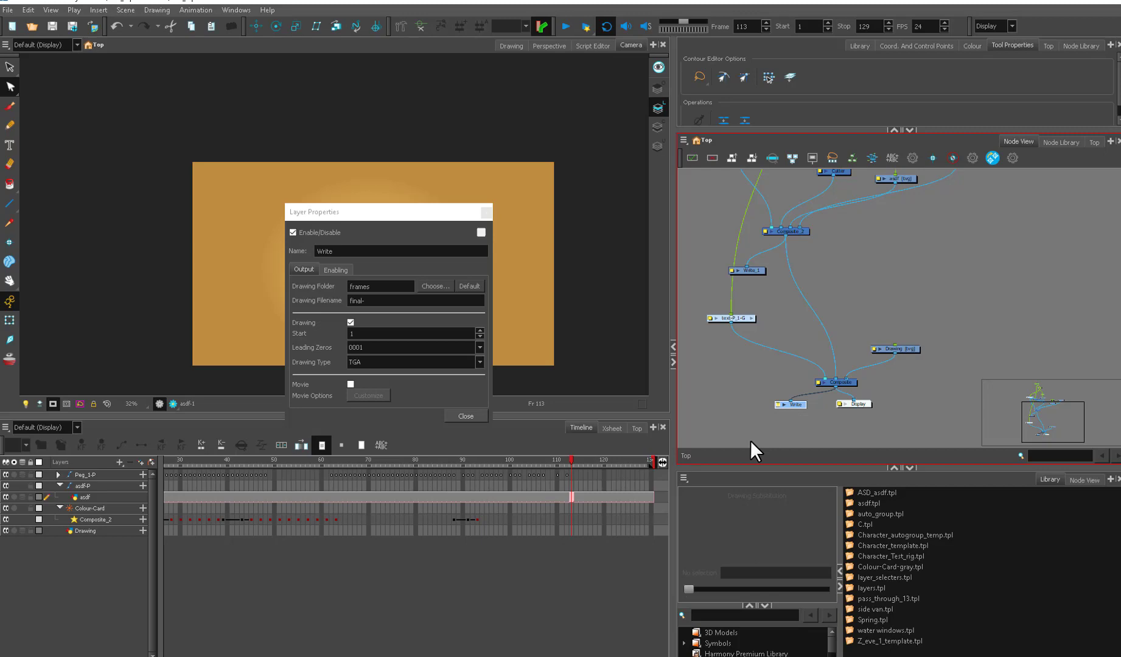
click(351, 322)
click(351, 384)
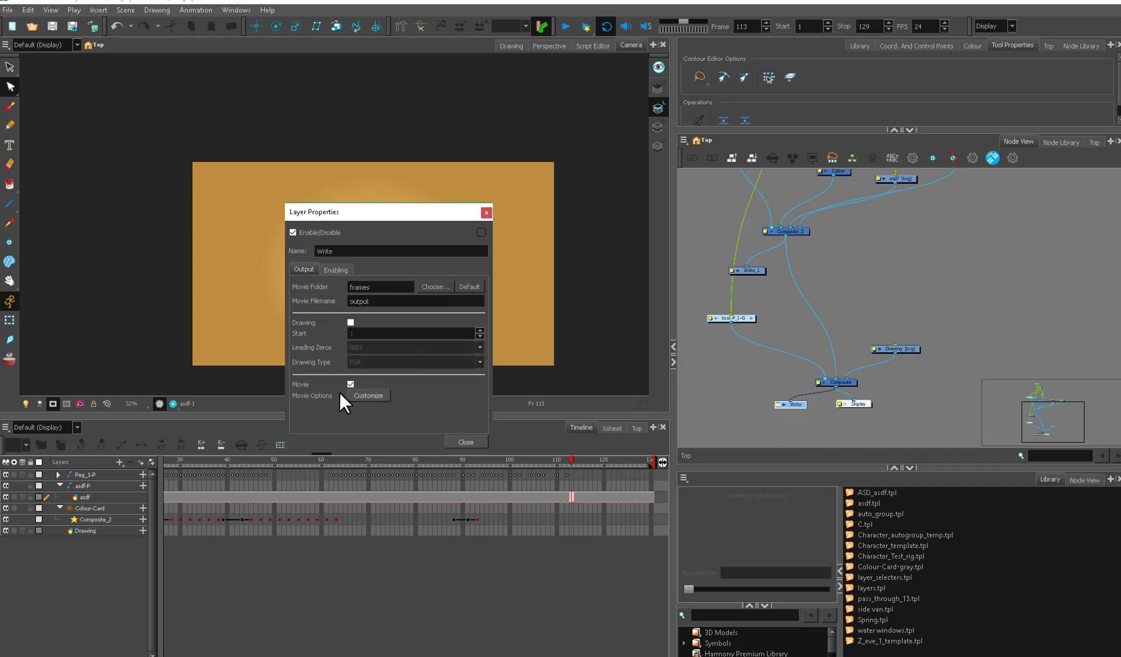
Disable sound in the Write node's movie options and accept the movie and layer settings
click(365, 396)
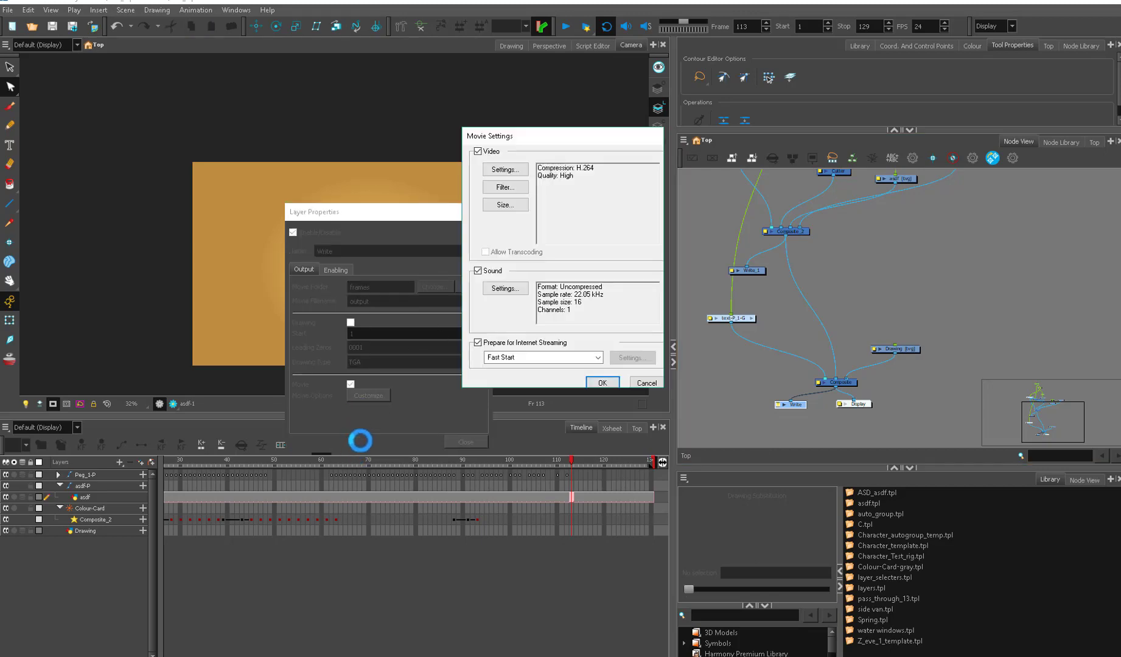
click(478, 271)
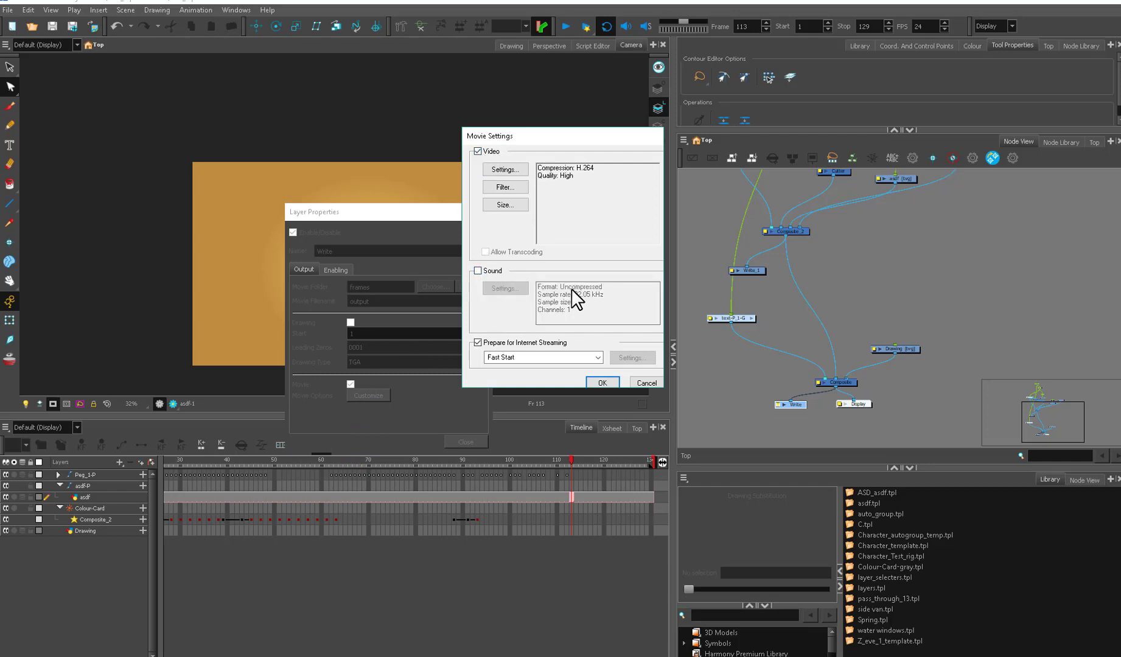
click(586, 383)
click(464, 443)
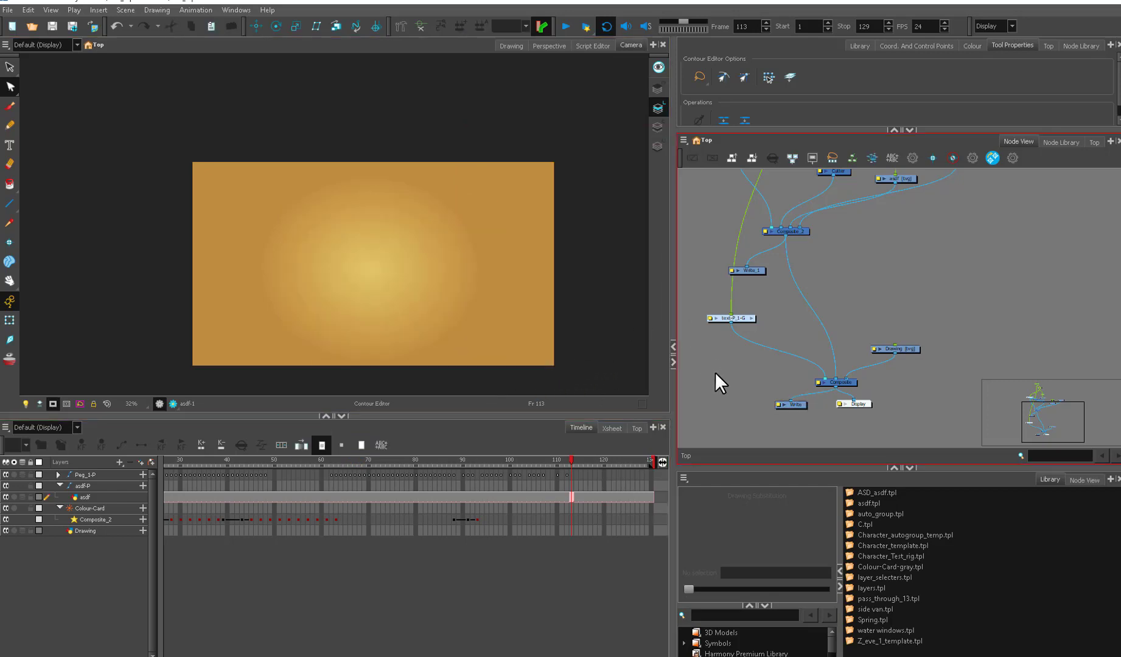
Render the write nodes for frames 1 to 130 and play back the finished animation
click(10, 17)
mouse_move(125, 182)
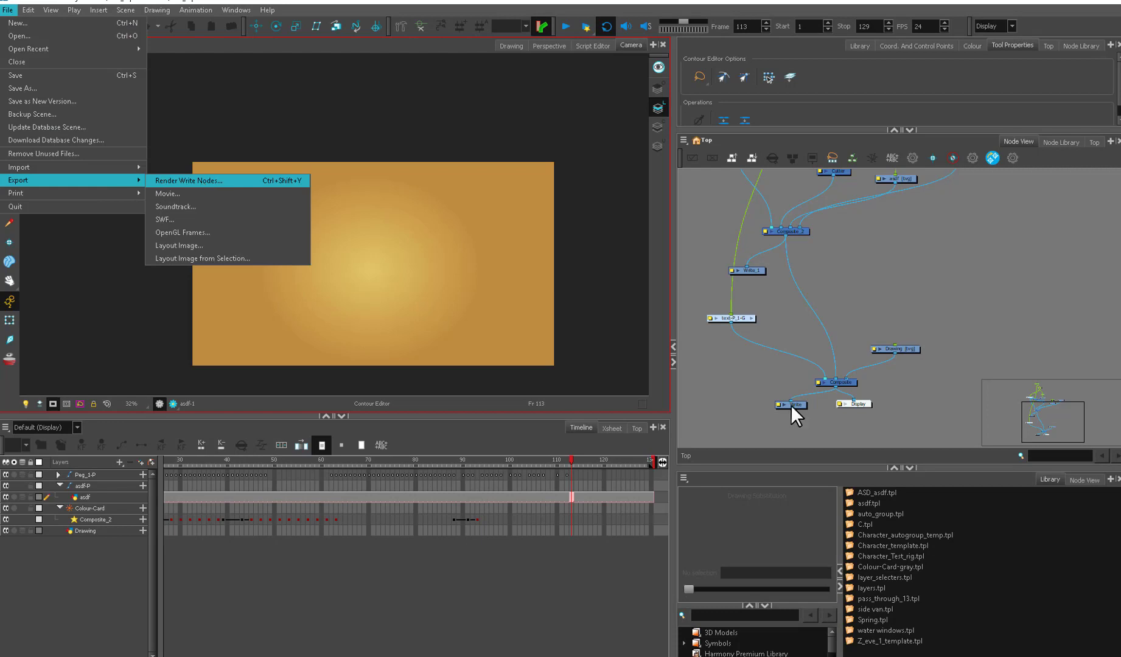
click(239, 181)
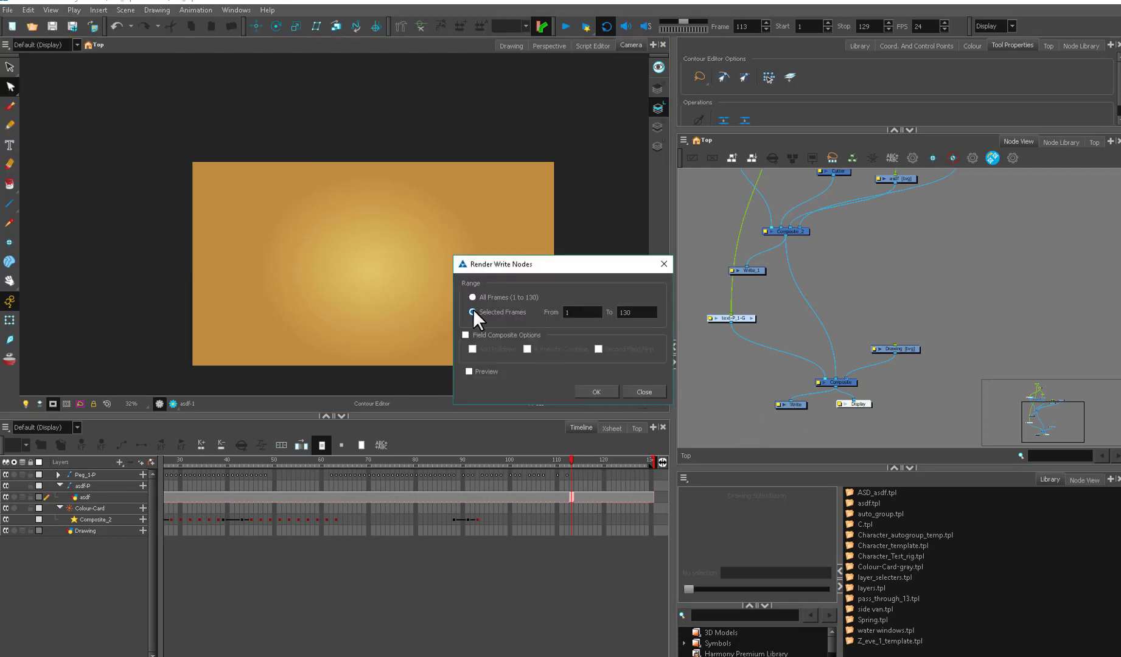
click(604, 388)
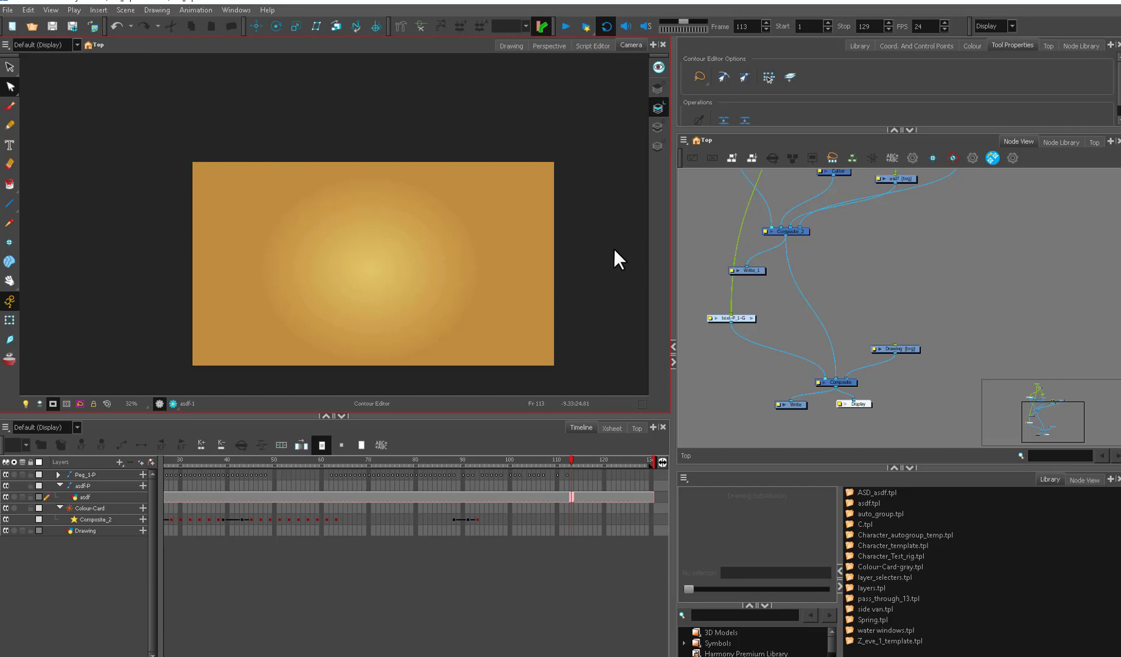
click(581, 28)
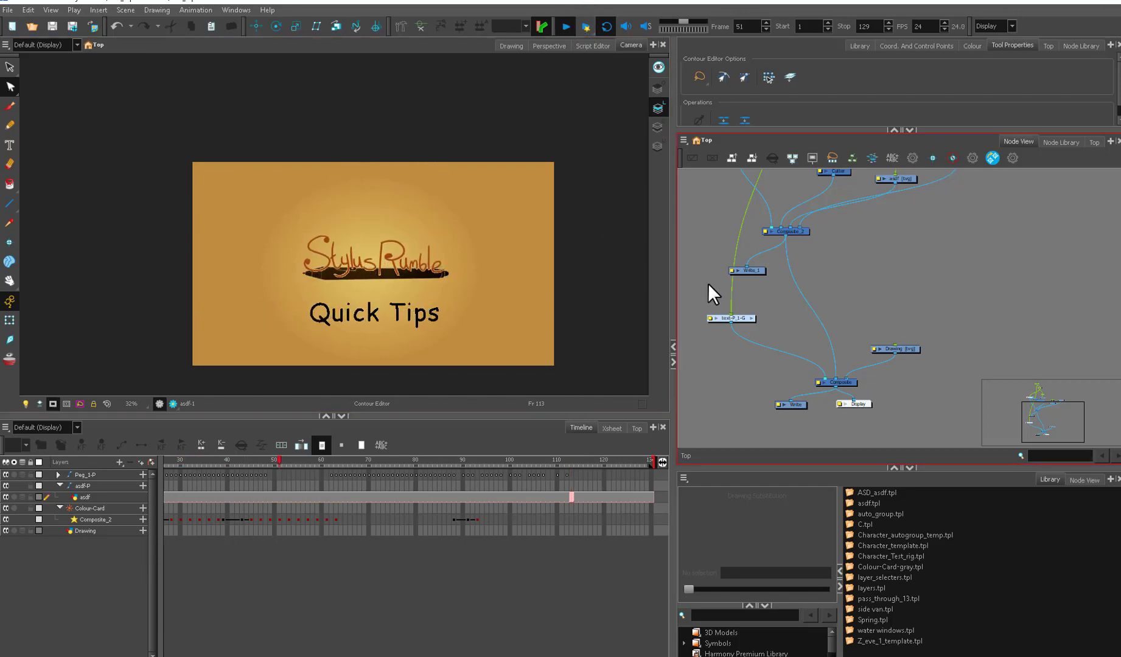